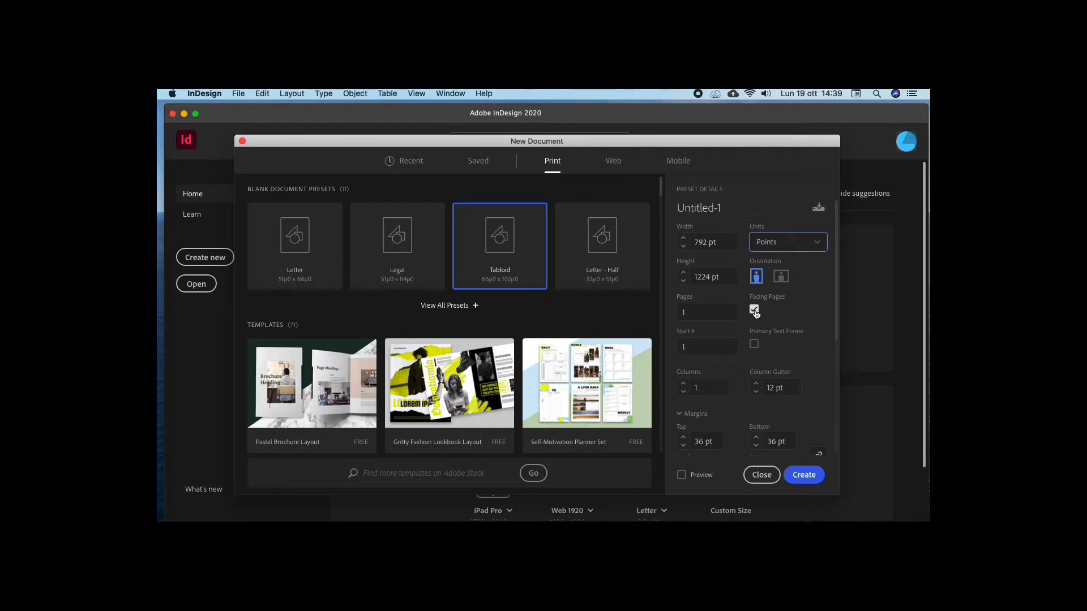
- Create a Tabloid document in points with facing pages, 2 pages starting at page 2, and all margins at 0 pt
left_click_drag(691, 315, 673, 317)
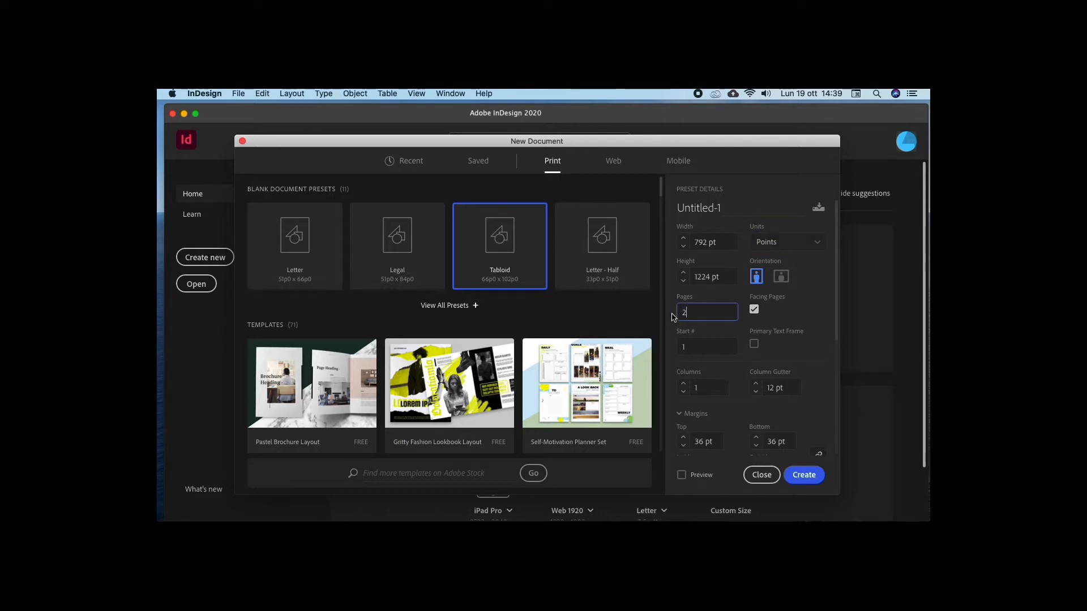
key("Tab")
key("Tab")
key("Tab")
key("Tab")
key("Tab")
type("0")
key("Tab")
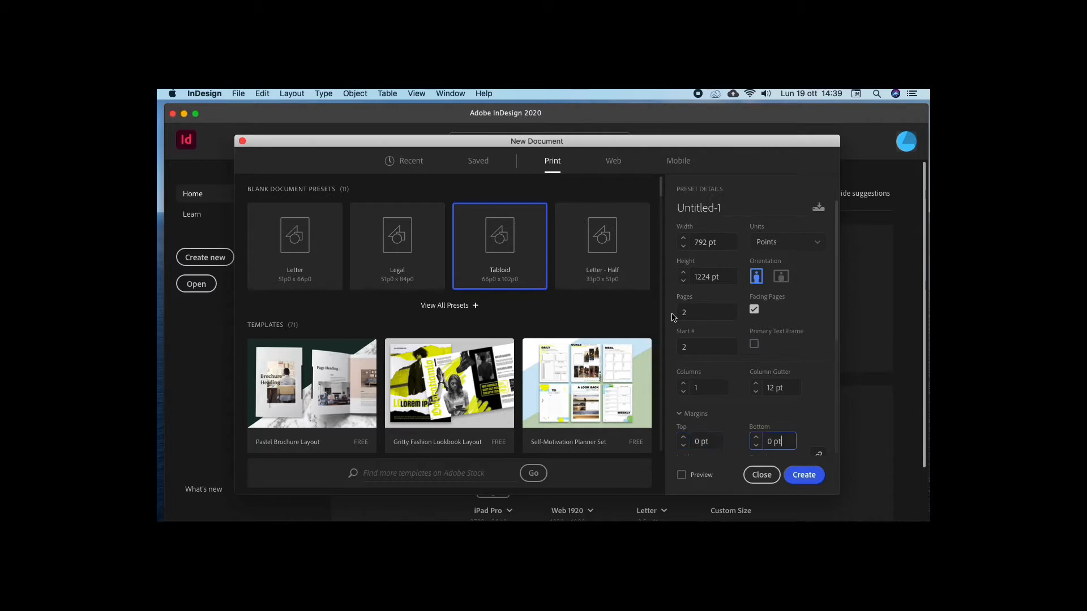
left_click_drag(835, 309, 834, 400)
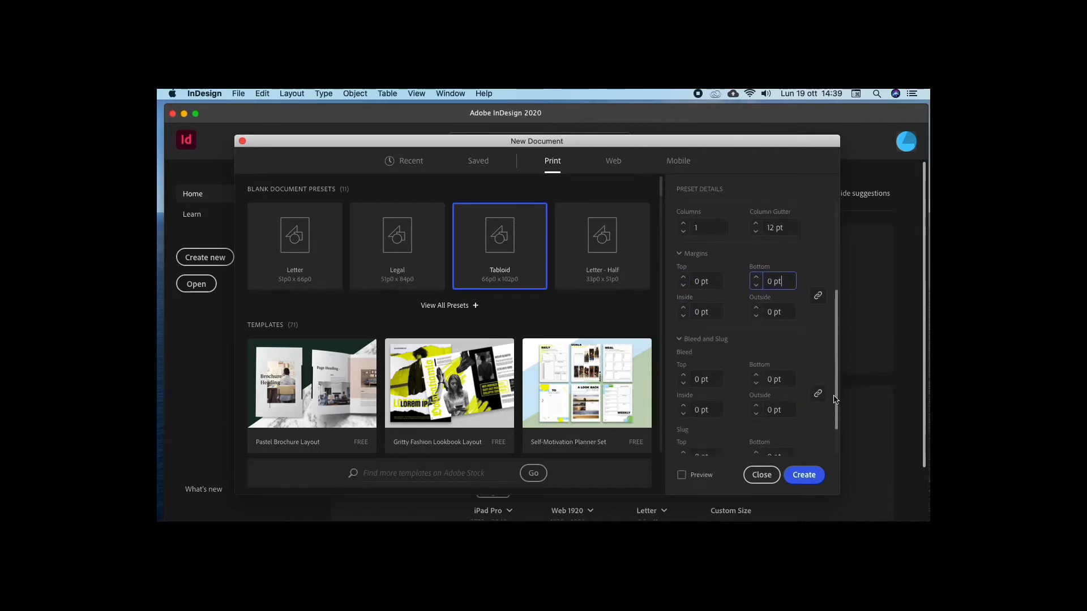
scroll(835, 395, "down", 2)
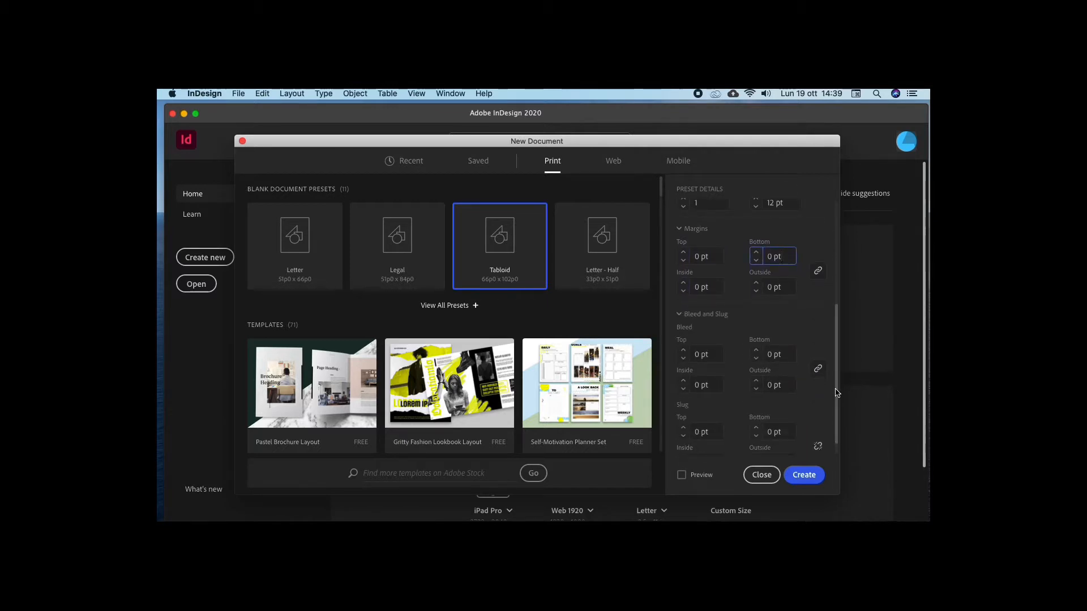
left_click(804, 474)
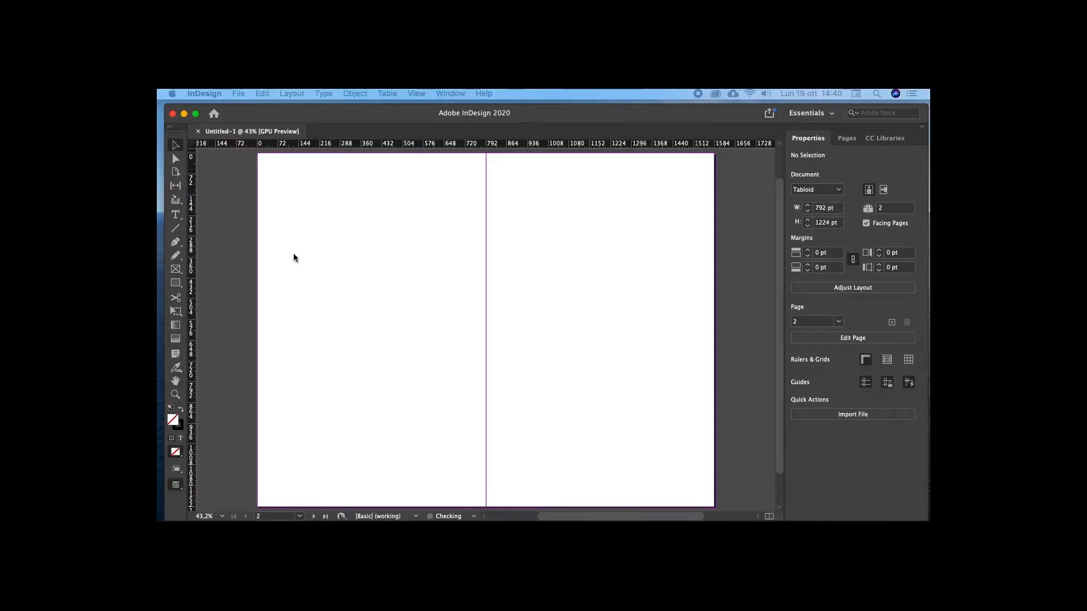
- Show the Layers panel and collapse it to an icon
left_click(450, 93)
left_click(467, 244)
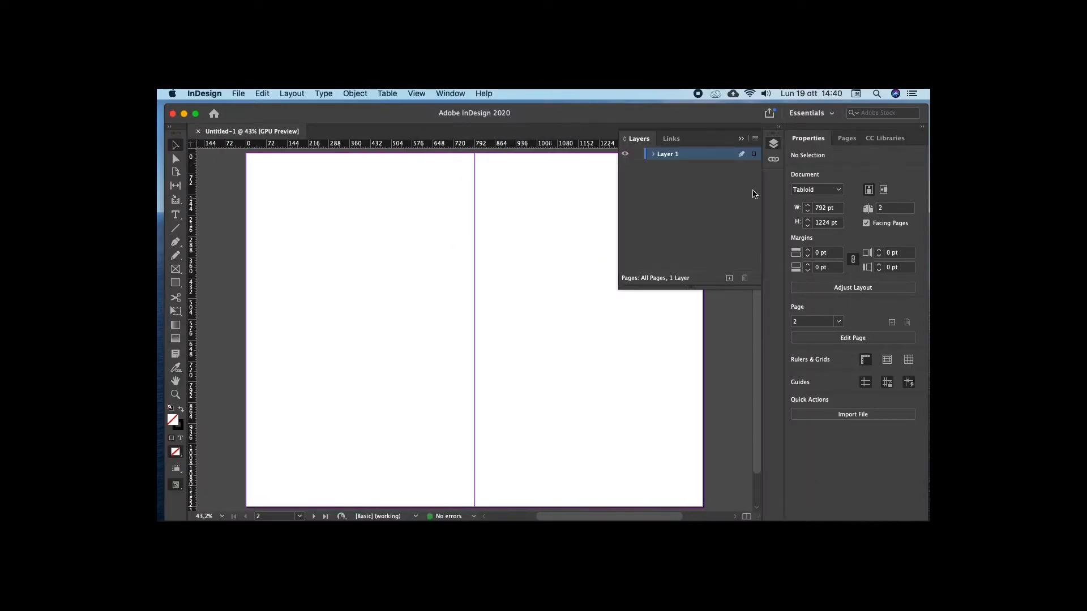
left_click(741, 141)
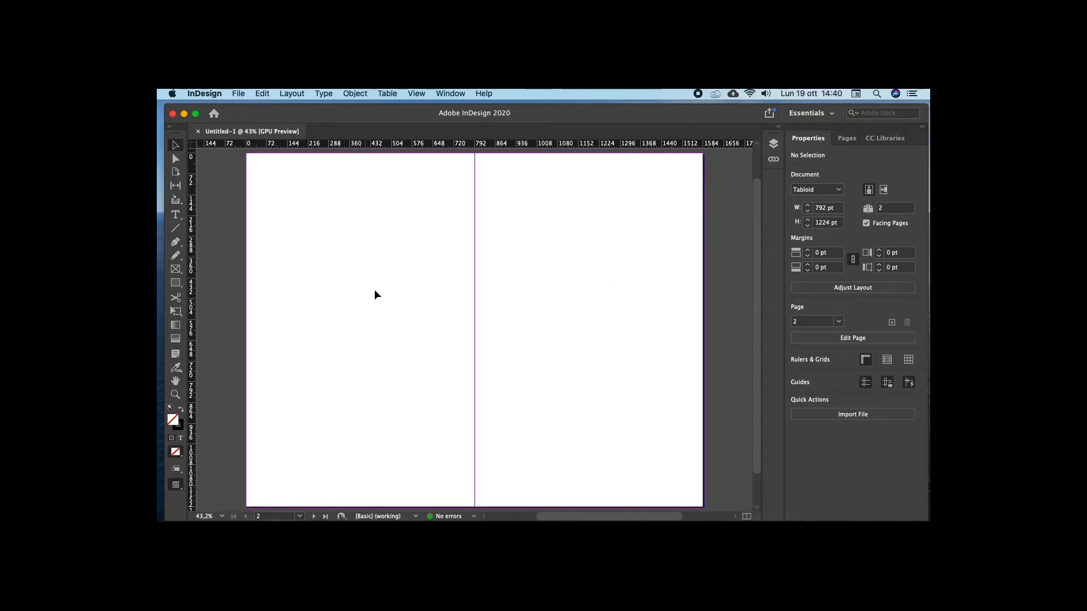
- Show the Control panel and set the Line tool's stroke to magenta (C=0 M=100 Y=0 K=0) at 2 pt
key("backslash")
left_click(465, 92)
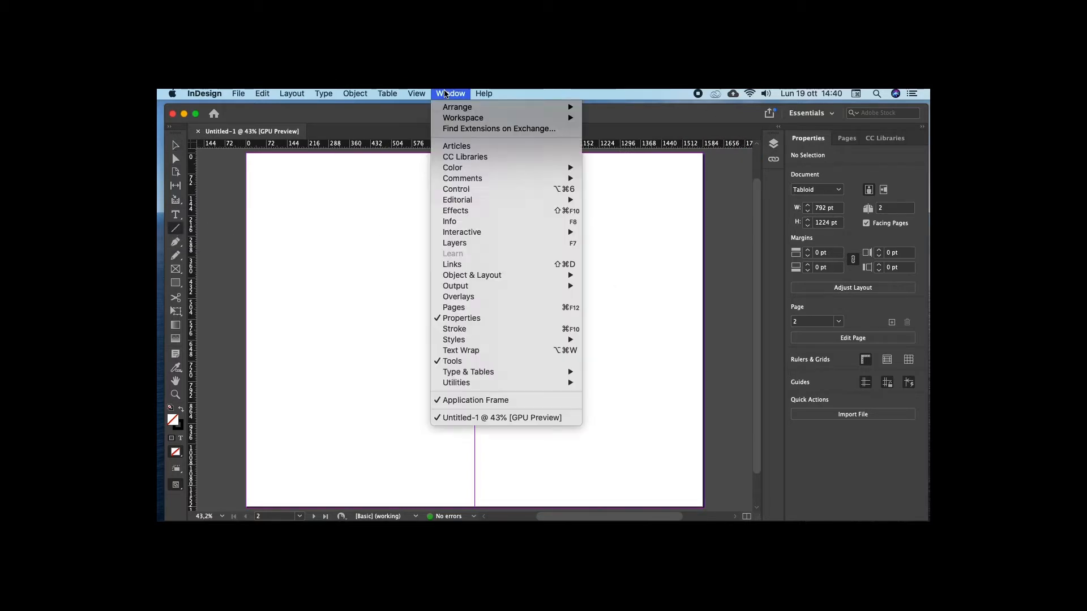
left_click(563, 190)
left_click(600, 148)
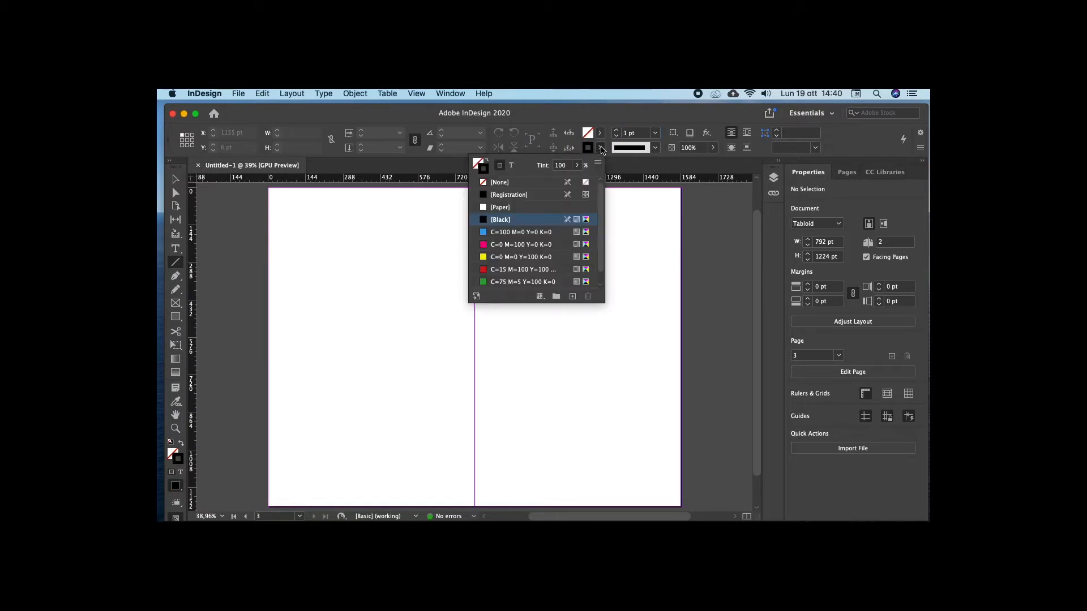
left_click(526, 244)
left_click(616, 130)
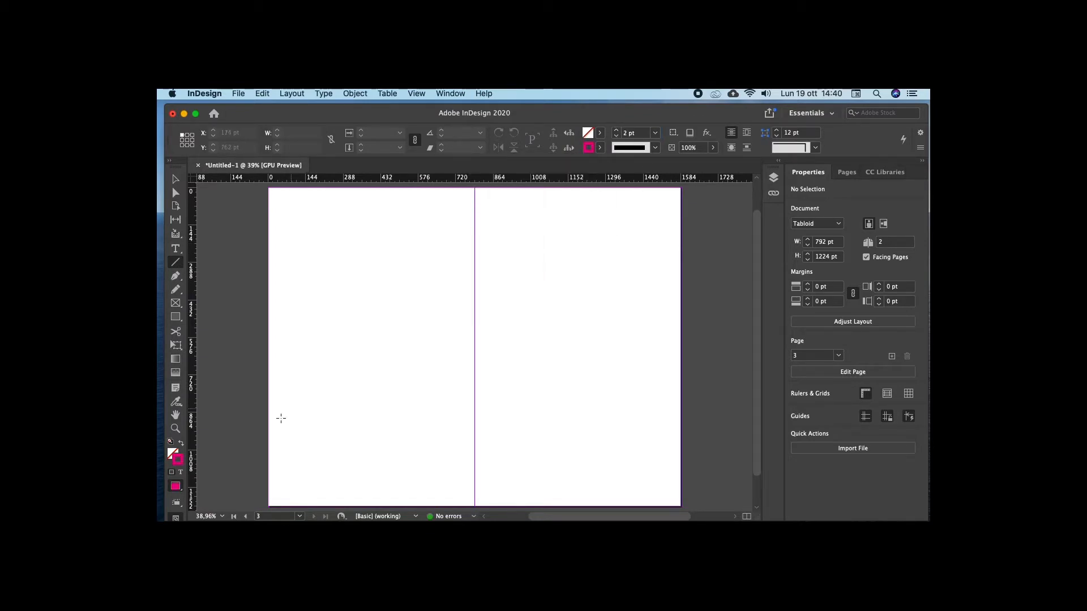
- Draw a diagonal across the whole spread from lower left to upper right, plus one diagonal per page meeting at the foot of the spine
left_click_drag(270, 508, 685, 192)
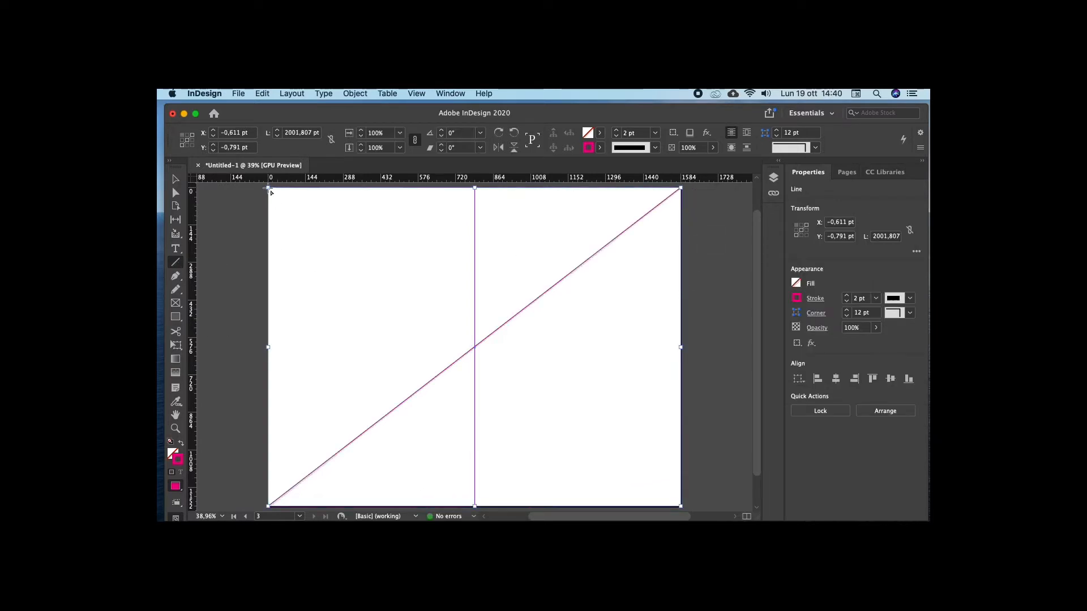
mouse_move(269, 189)
left_mouse_down()
mouse_move(318, 296)
mouse_move(475, 505)
mouse_move(680, 190)
left_mouse_up()
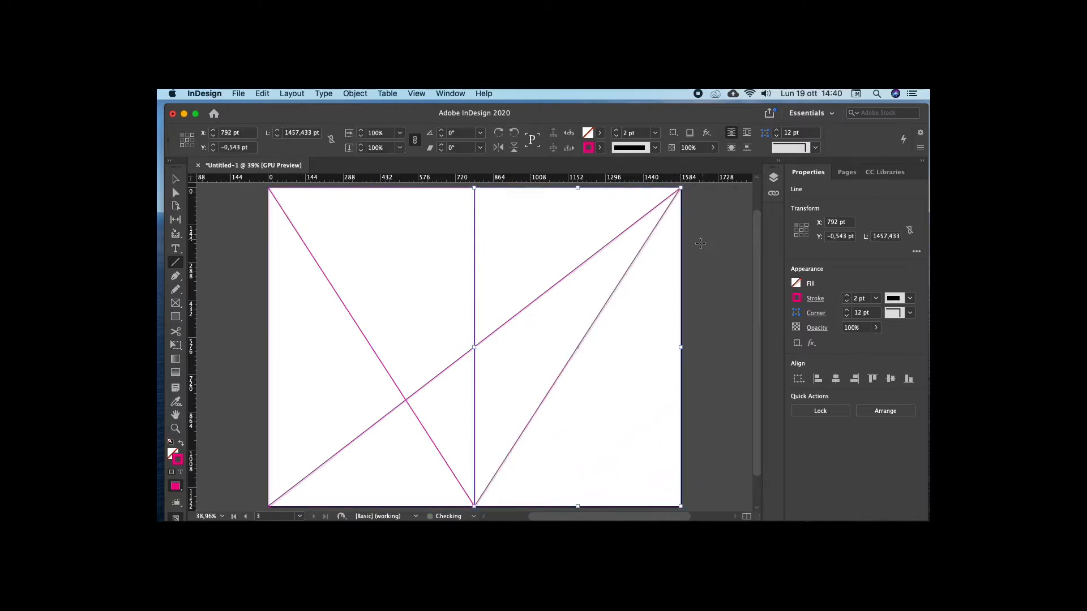
- Rename the layer holding the diagonal lines as Diagonals
left_click(774, 179)
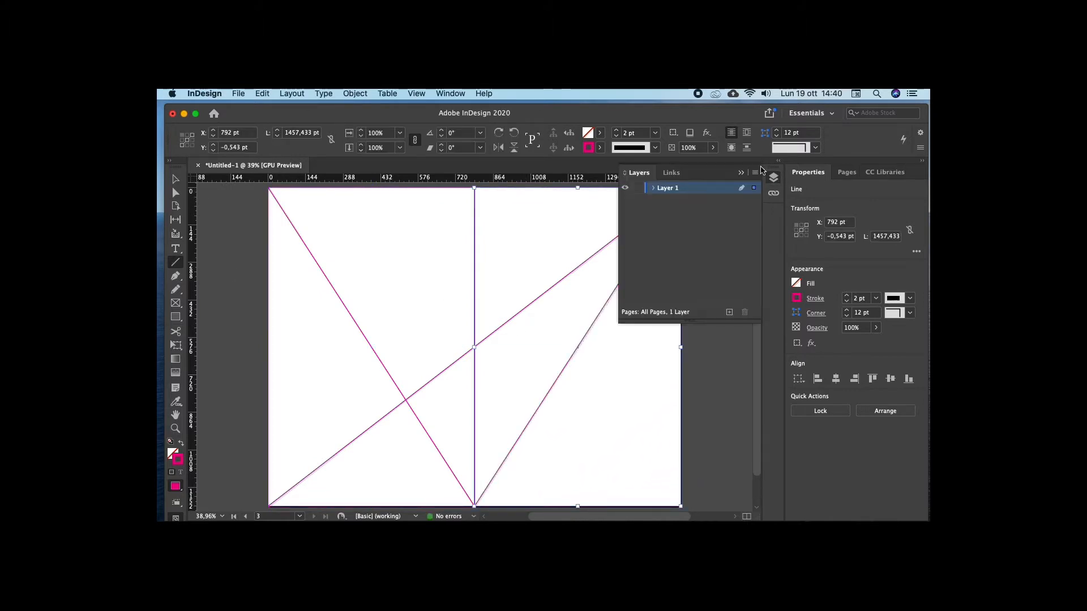
double_click(665, 189)
type("Diagonals")
key("Return")
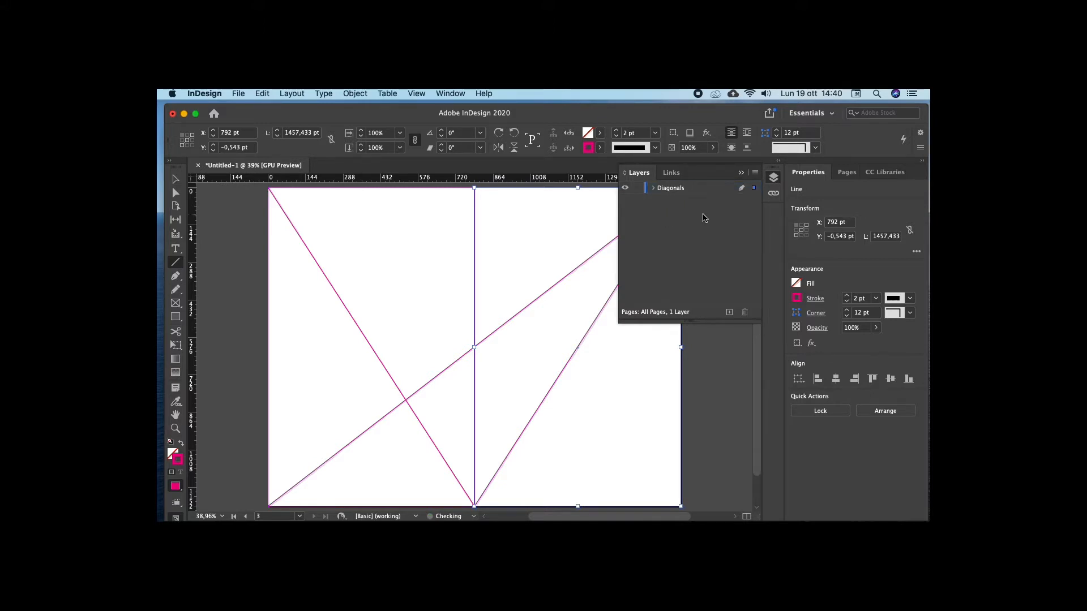
- Add a new layer named Grid and lock the Diagonals layer
left_click(729, 312)
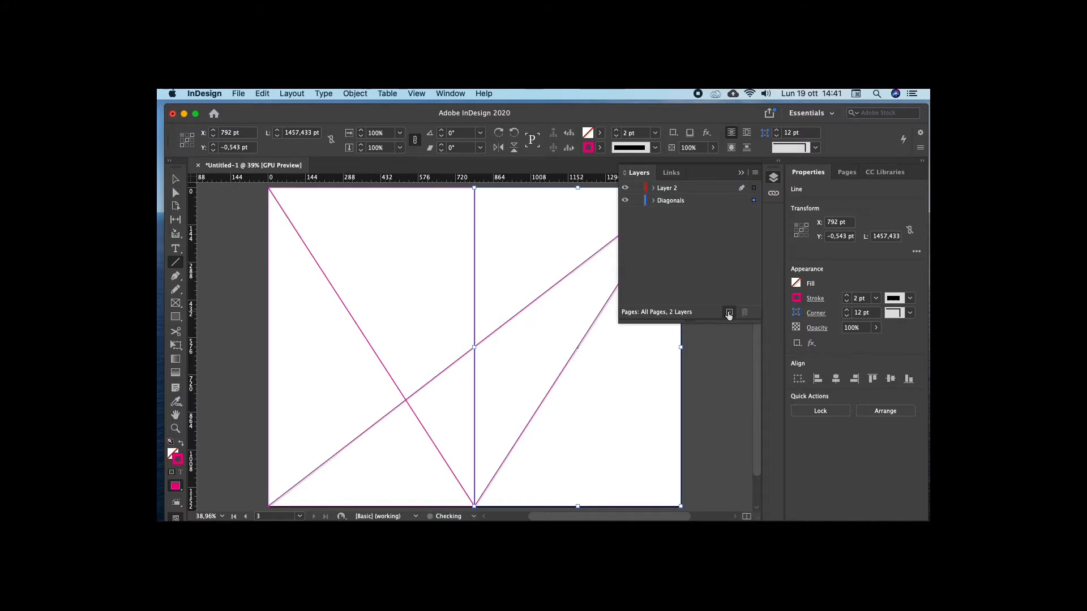
left_click(637, 201)
double_click(664, 189)
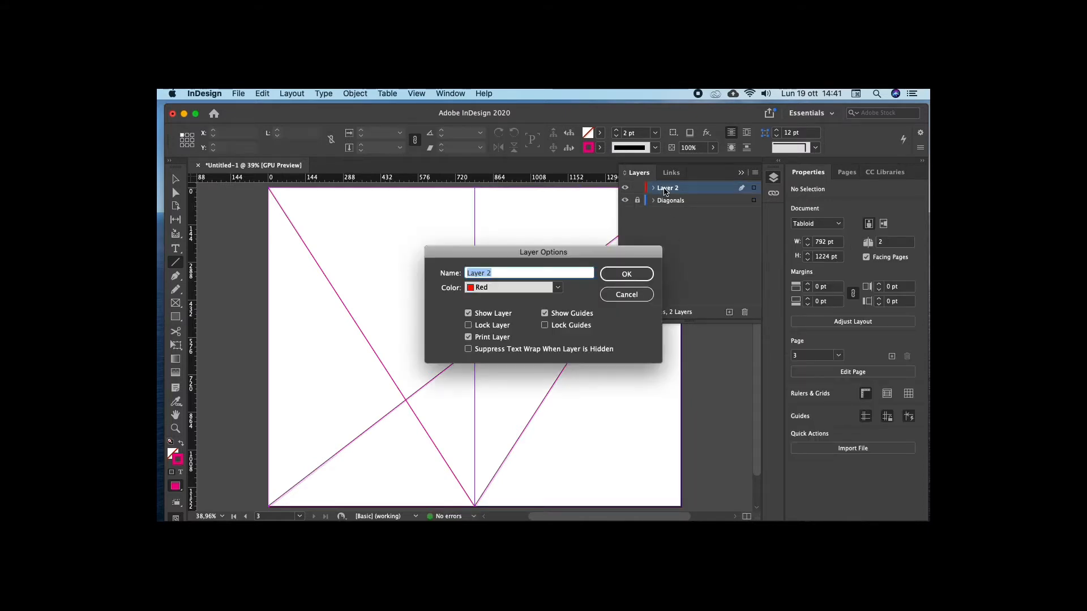
type("Grid")
key("Return")
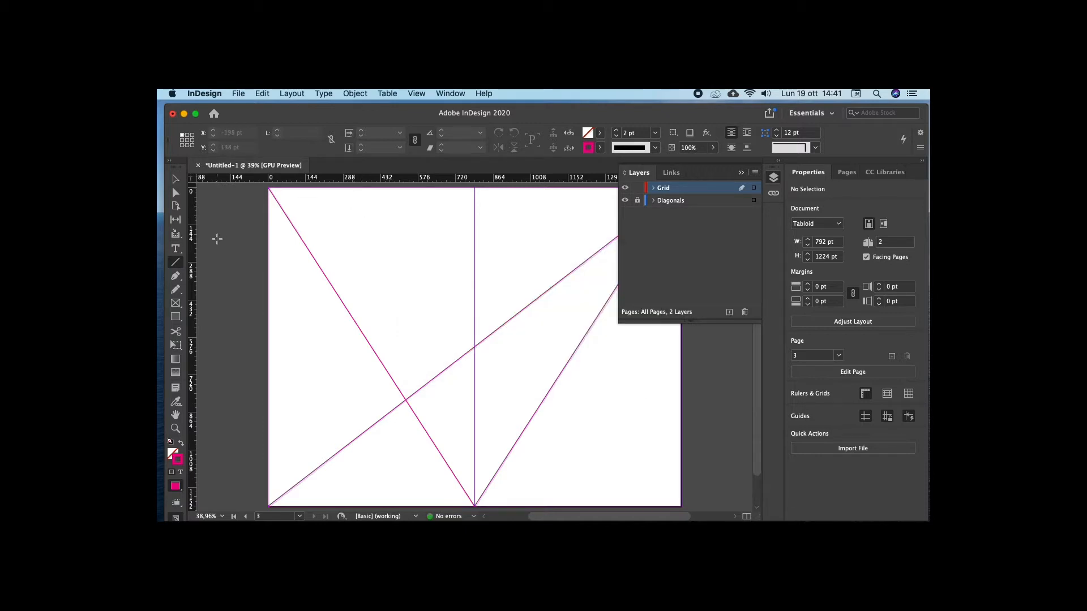
- Draw a rectangle about 693 by 1071 pt on the left page with corners on the diagonals, stroked 3 pt cyan (C=100 M=0 Y=0 K=0)
left_click(176, 317)
left_click_drag(285, 214, 465, 492)
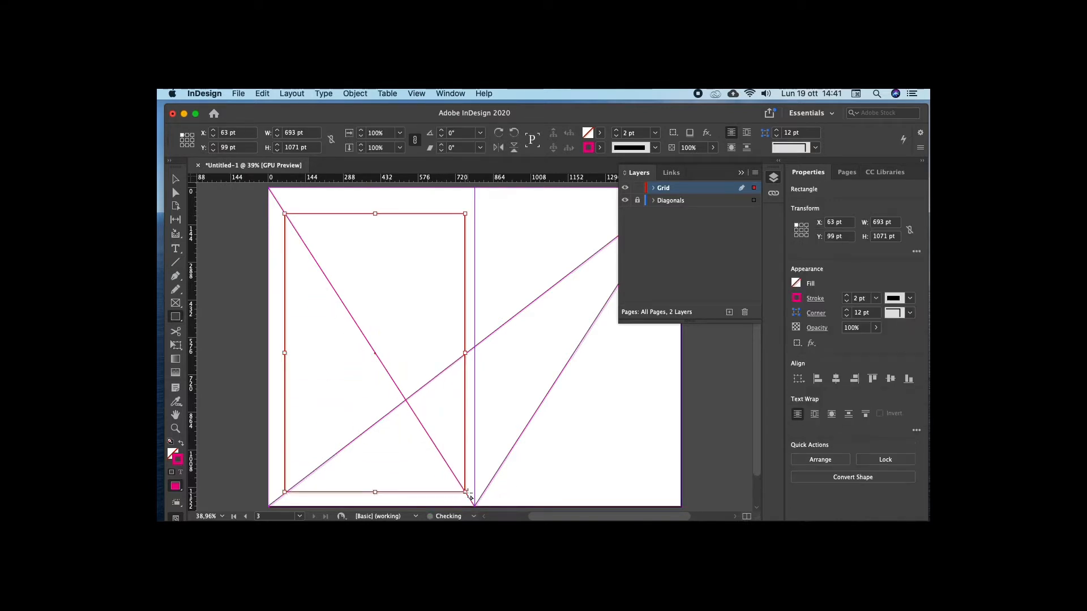
left_click(599, 148)
left_click(541, 233)
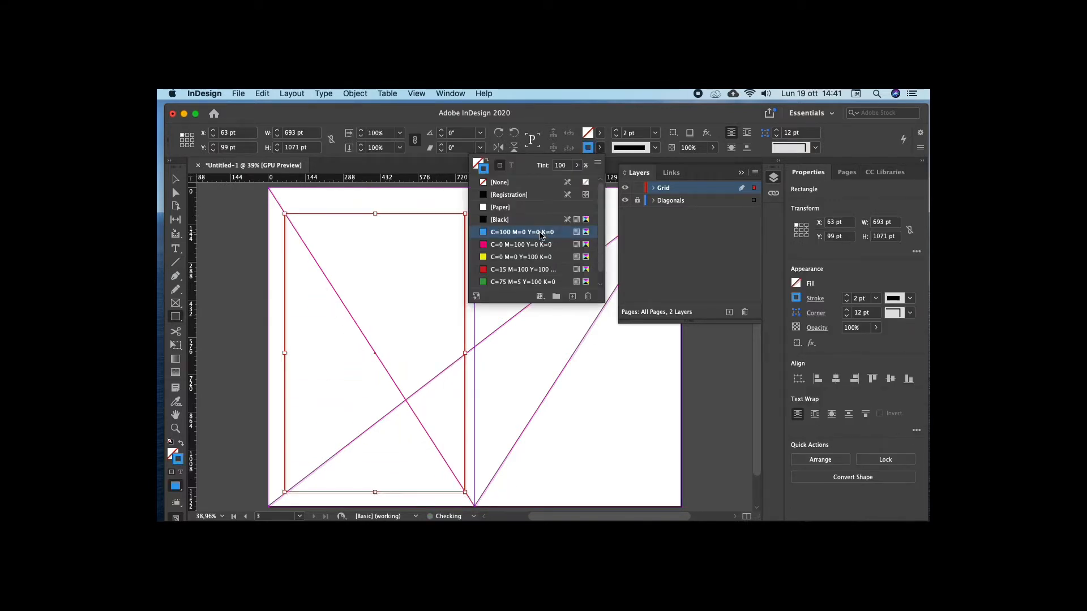
left_click(613, 130)
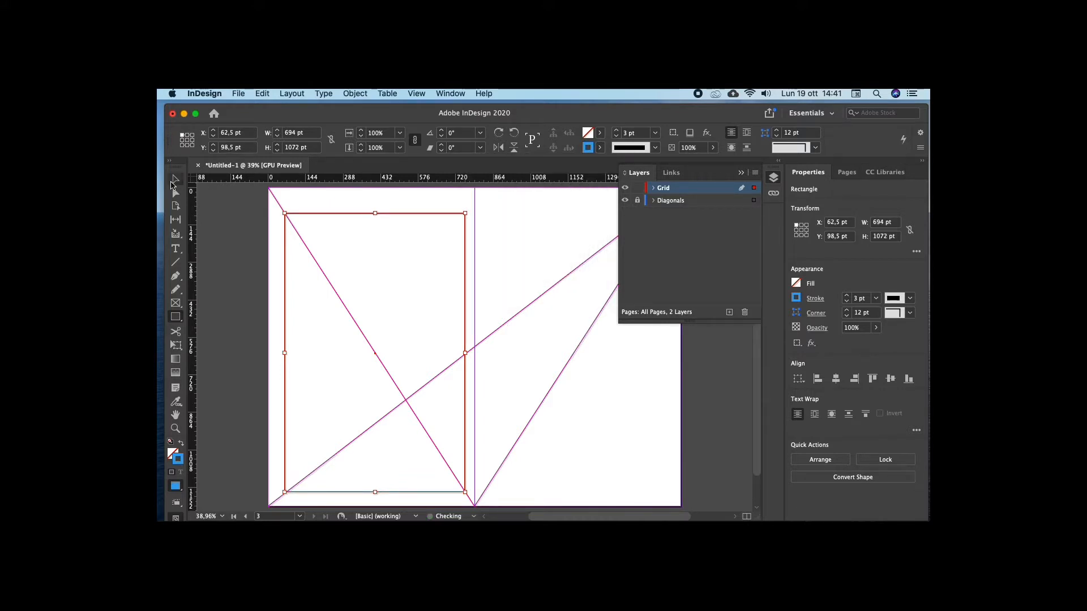
left_click(176, 179)
left_click(249, 224)
left_click(742, 173)
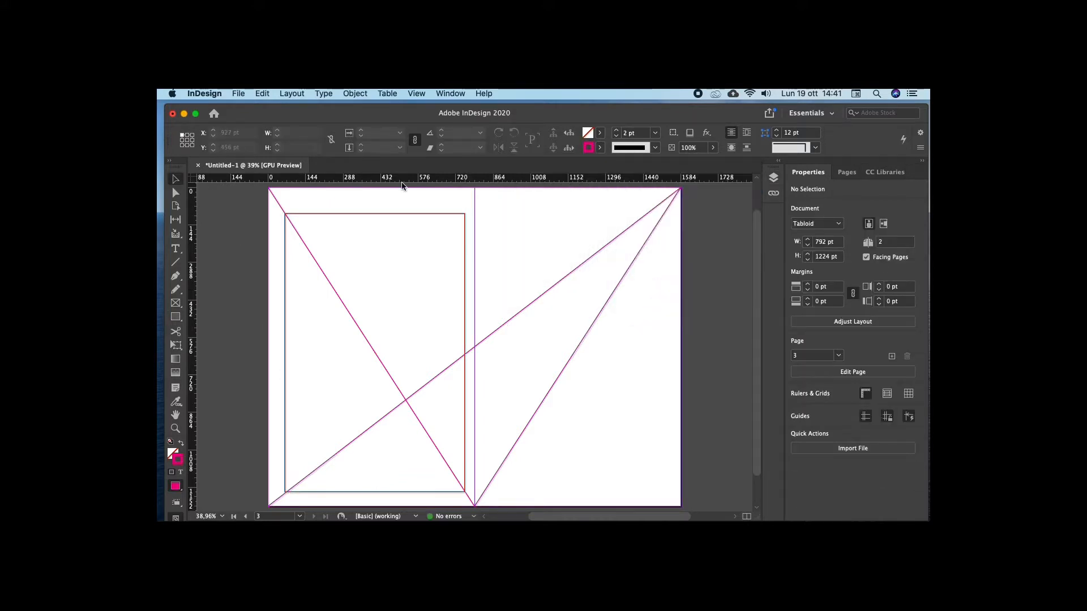
- Duplicate the cyan rectangle onto the right page, level with the original and with its corners on that page's diagonal
left_click(403, 213)
left_click_drag(403, 216, 606, 226)
left_click(309, 469)
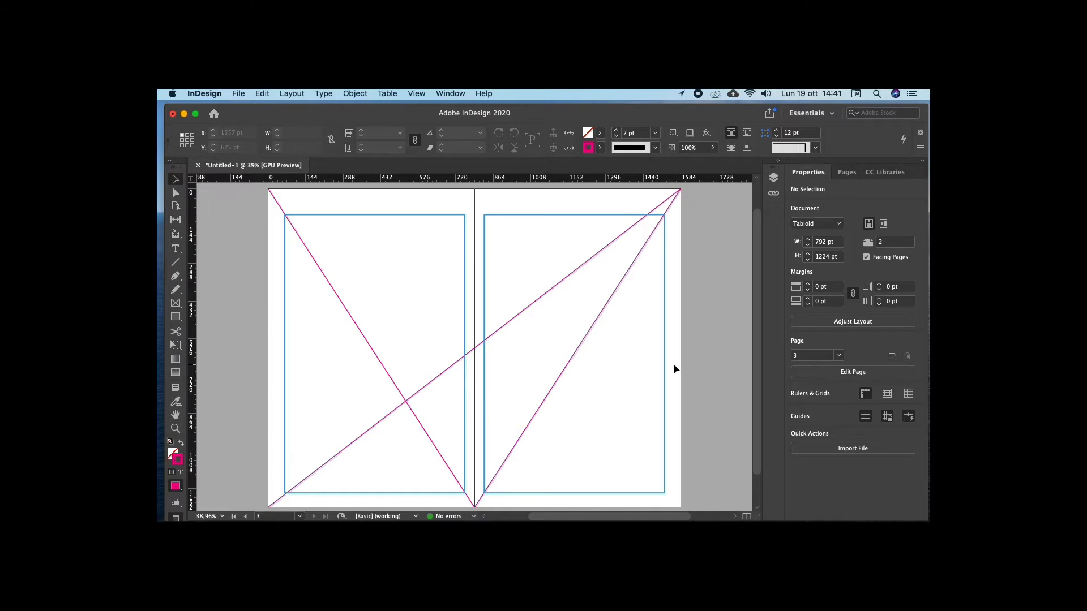
- Rename the Grid layer as Main frame
left_click(773, 179)
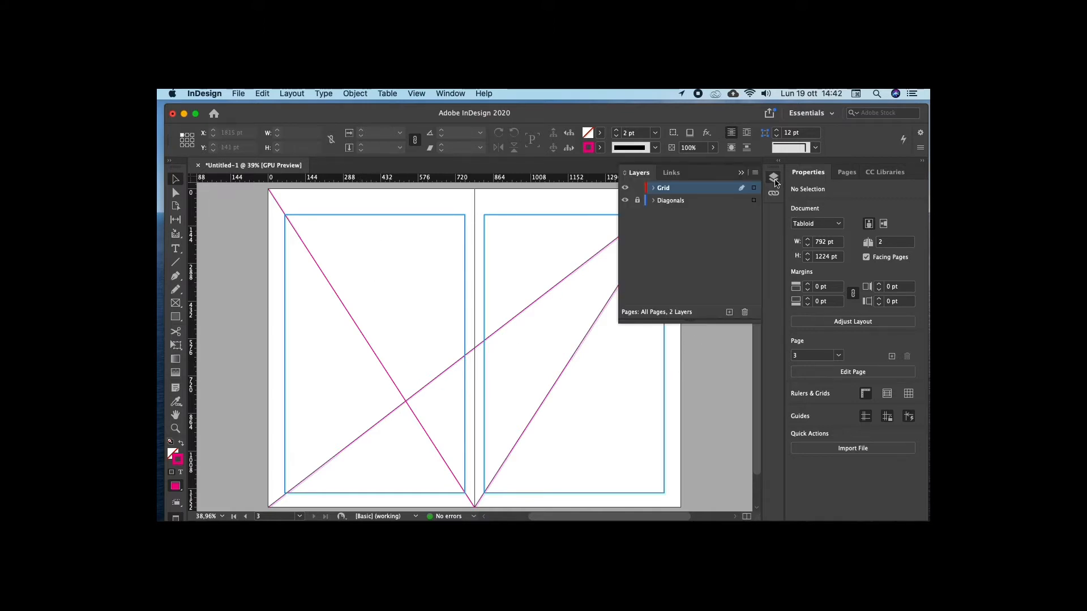
double_click(664, 190)
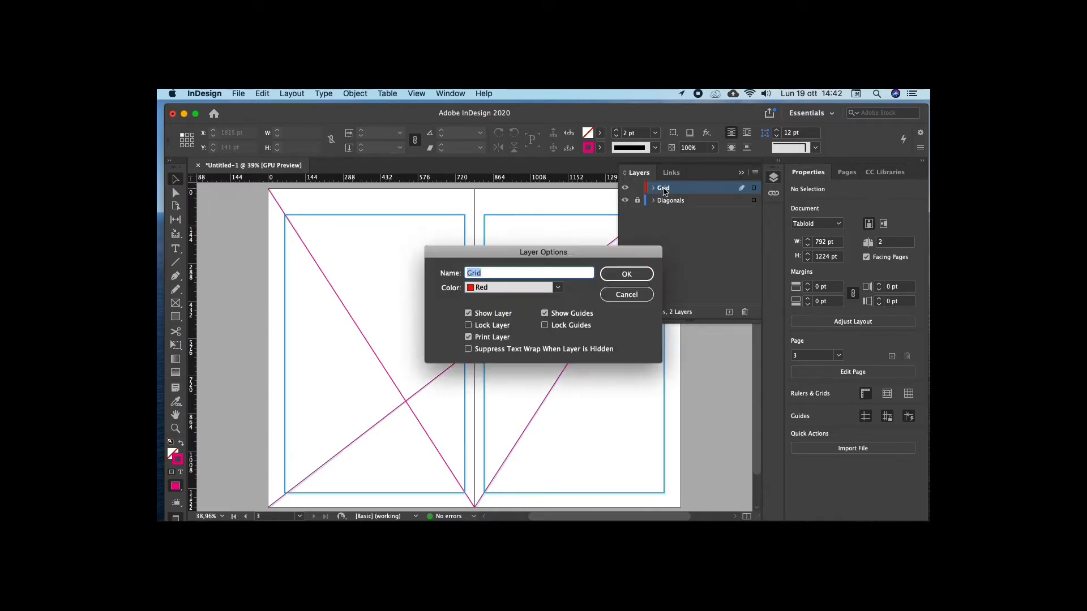
type("Fra")
type("Main frame")
left_click(627, 274)
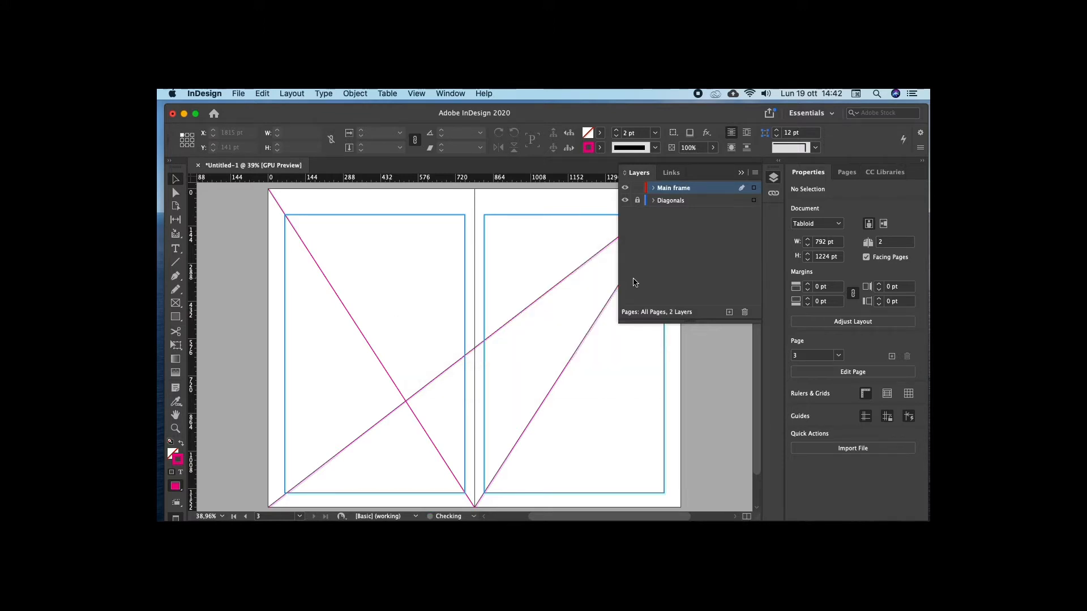
- Add a new layer above Main frame, rename it, and lock the Main frame layer
left_click(729, 312)
double_click(667, 189)
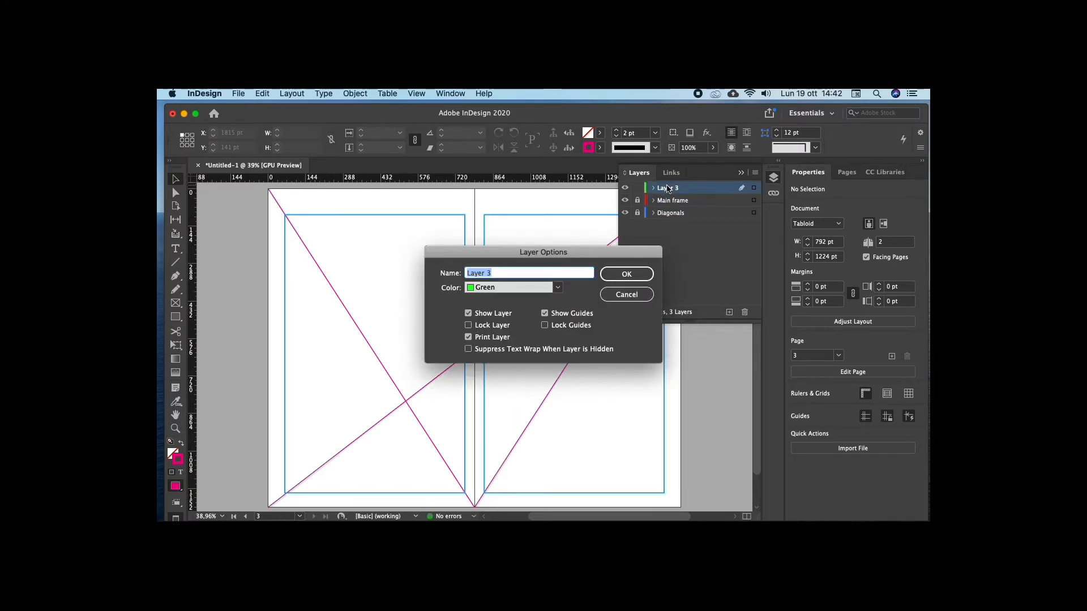
key("BackSpace")
left_click(627, 274)
left_click(741, 173)
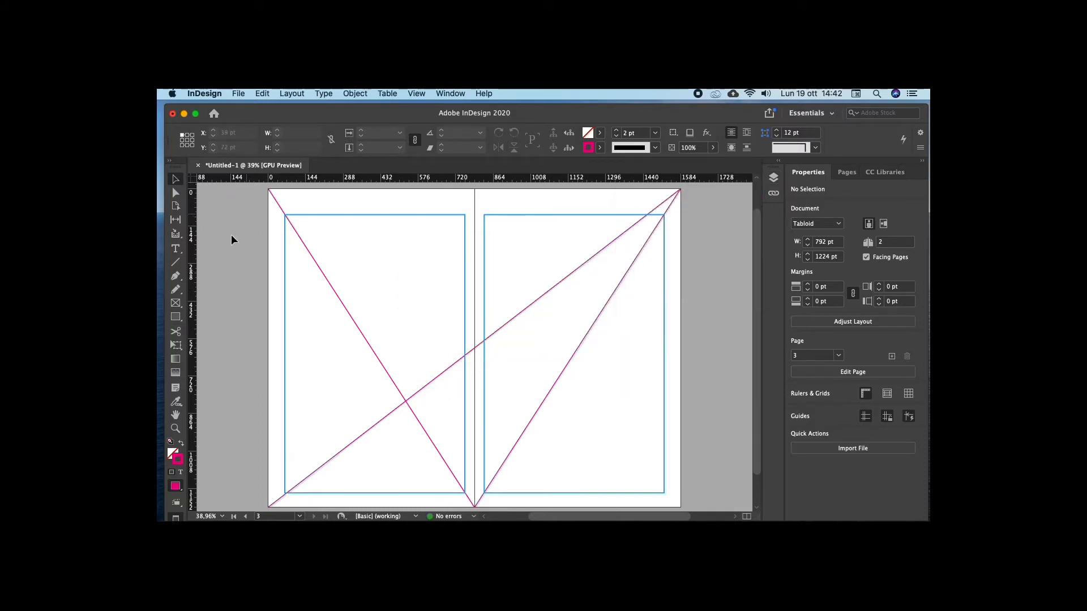
- Draw a text frame about 237 by 766 pt on the left page and fill it with placeholder text
key("t")
left_click_drag(310, 216, 371, 412)
left_click(323, 93)
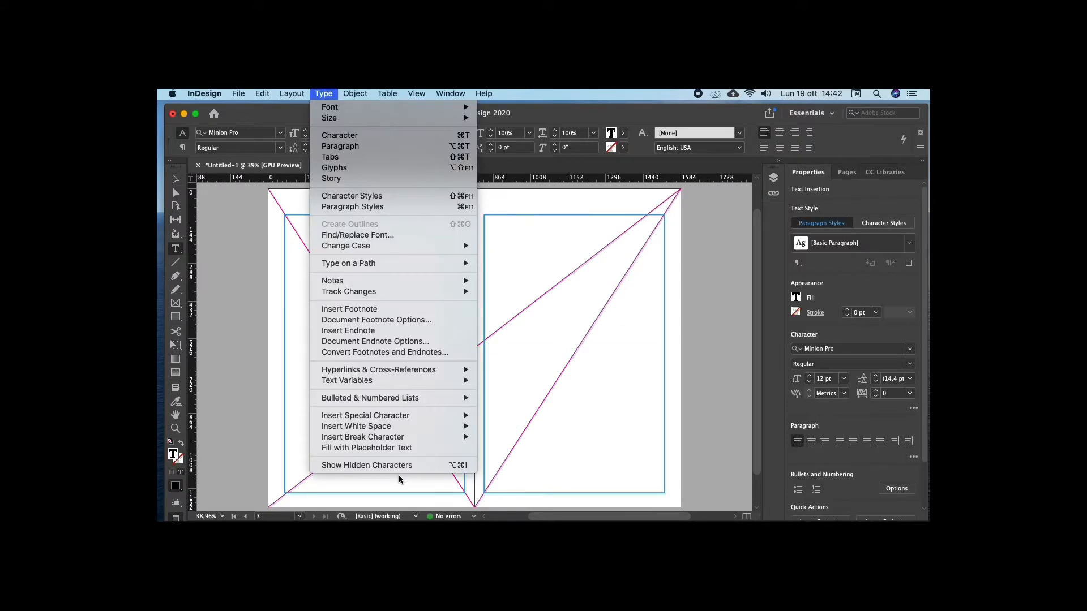
left_click(395, 448)
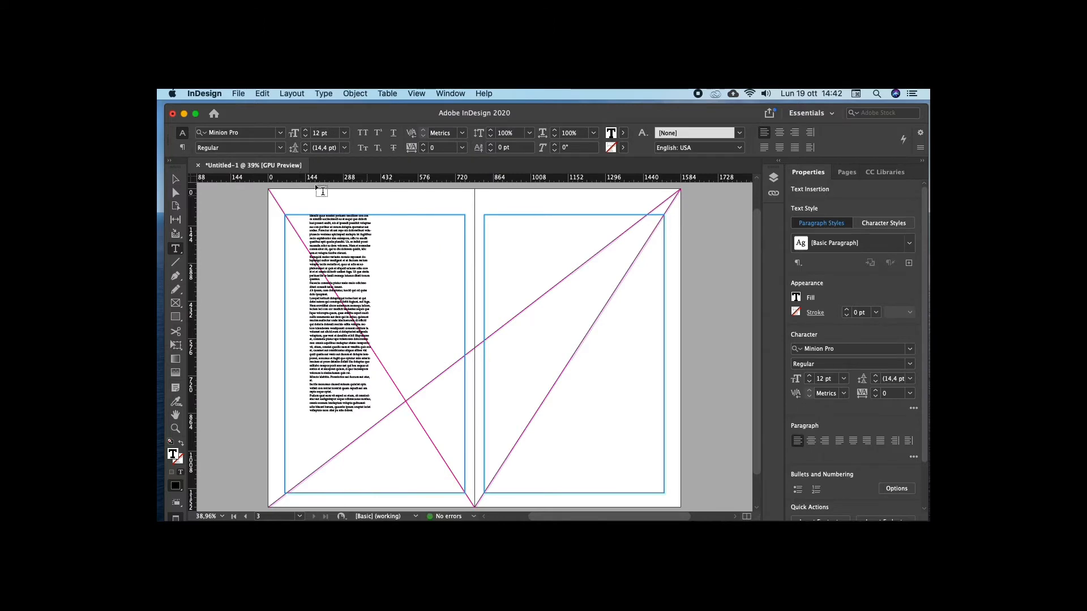
- Move the text frame to the cyan rectangle's upper-left corner and enlarge it to 694 by 1072 pt to match the rectangle
scroll(426, 277, "down", 2)
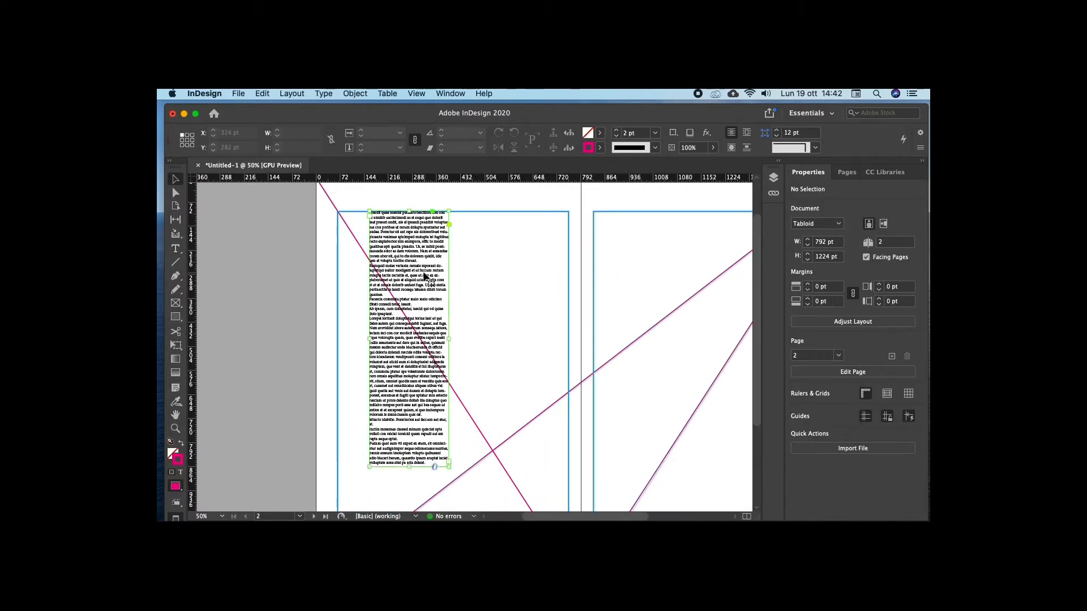
left_click_drag(427, 277, 397, 275)
left_click(465, 372, "alt+super")
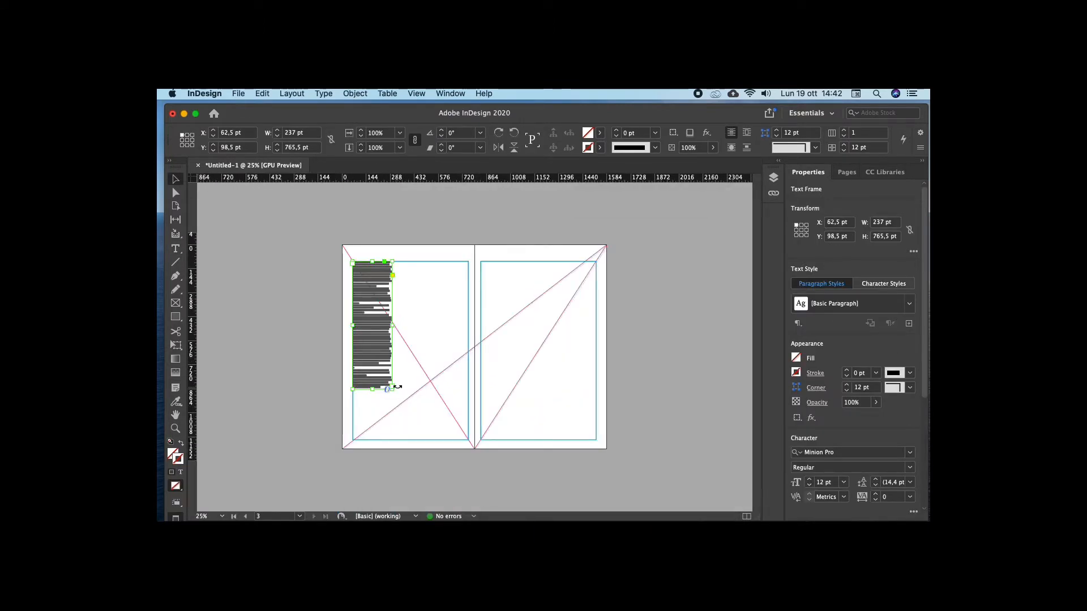
left_click_drag(393, 389, 468, 439)
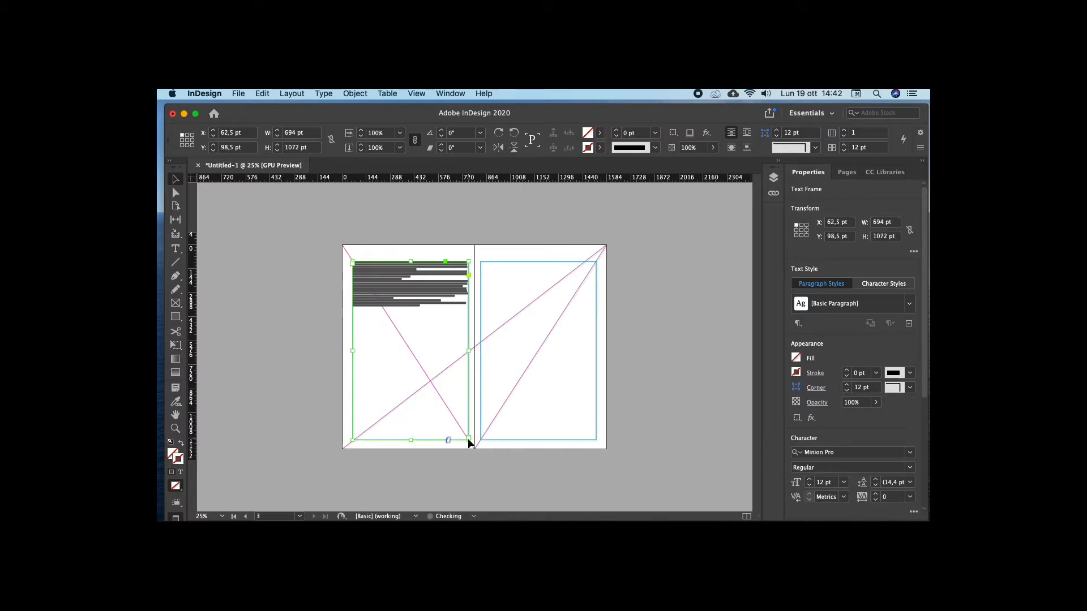
- Fill the rest of the enlarged text frame with placeholder text and deselect it
double_click(428, 310)
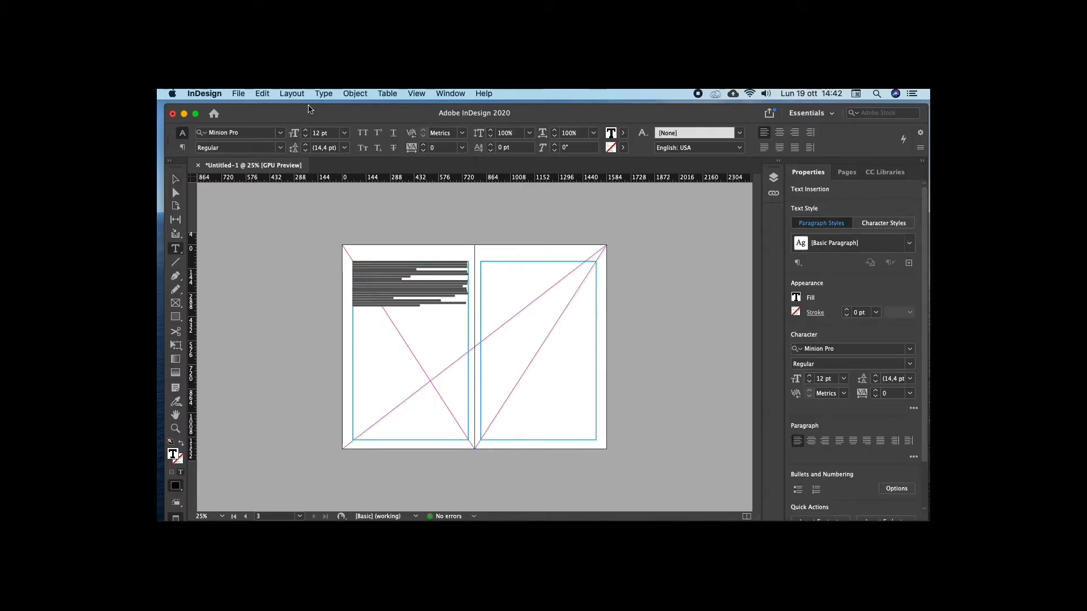
left_click(323, 93)
left_click(422, 447)
left_click(175, 178)
left_click(283, 285)
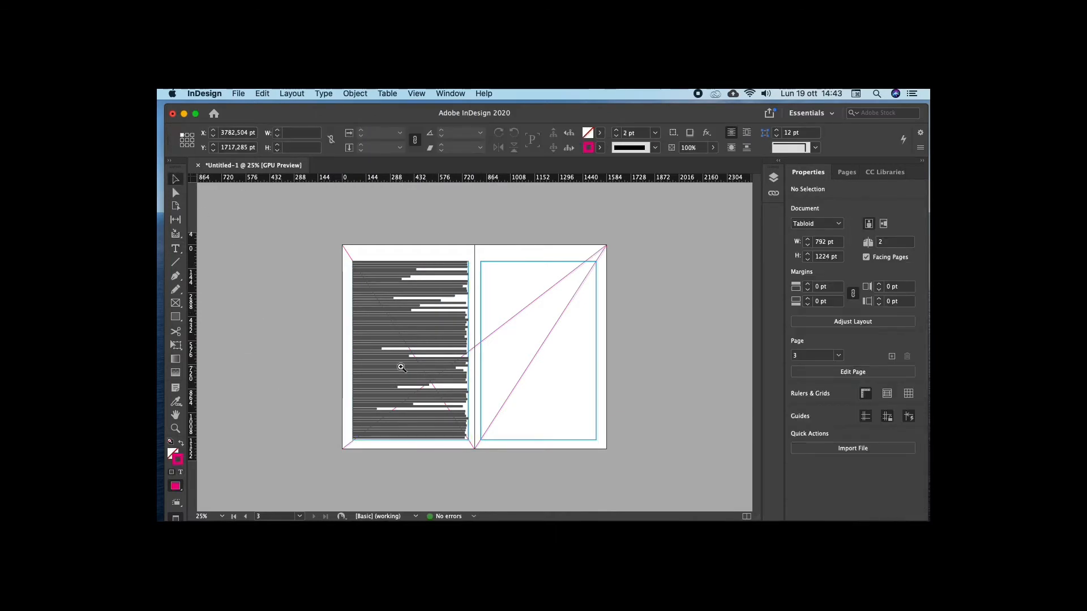
- Split the left page's text frame into 4 columns in Text Frame Options, with preview on, and deselect it
left_click(407, 360, "super")
left_click(480, 354)
left_click(355, 94)
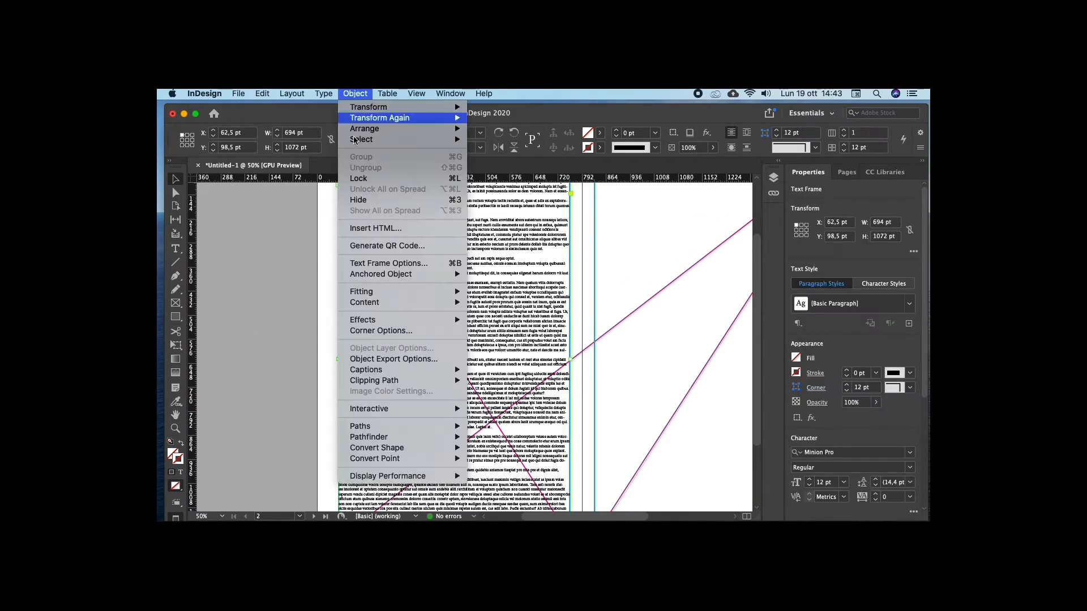
left_click(382, 265)
type("4")
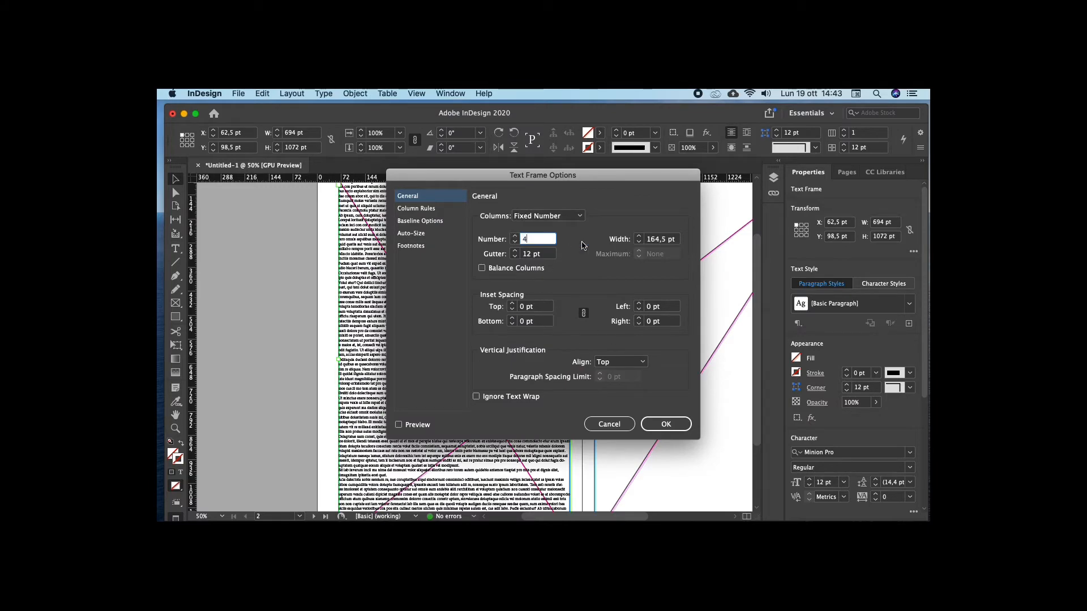
left_click(412, 426)
mouse_move(441, 176)
left_mouse_down()
mouse_move(595, 209)
mouse_move(627, 199)
mouse_move(428, 184)
left_mouse_up()
left_click(650, 431)
left_click(265, 271)
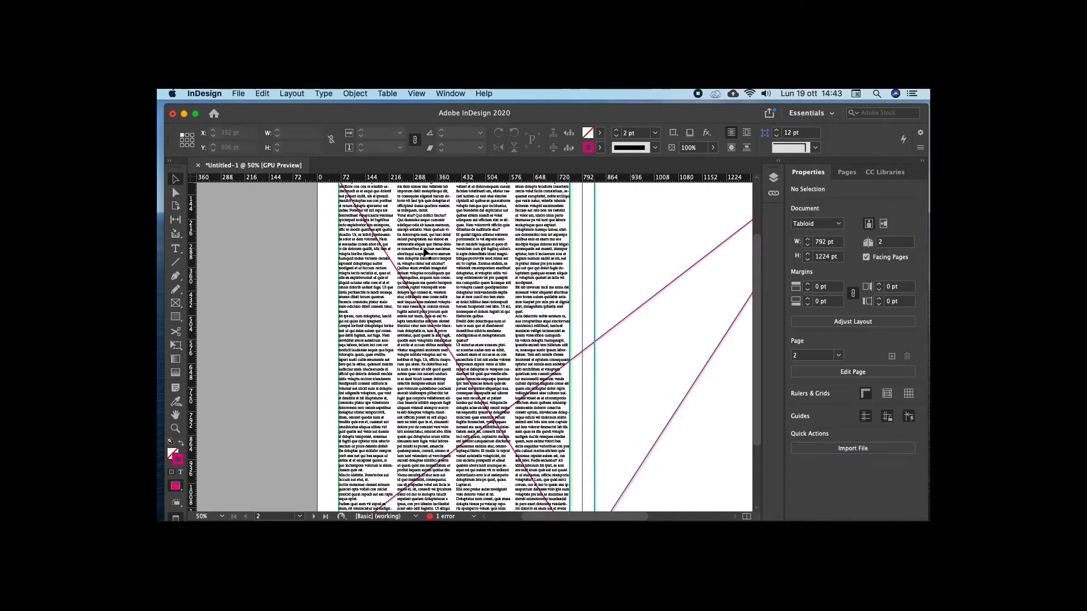
- Select all the text in the four-column frame and set its font to Avenir Book
left_click(424, 316, "super")
scroll(424, 316, "up", 4)
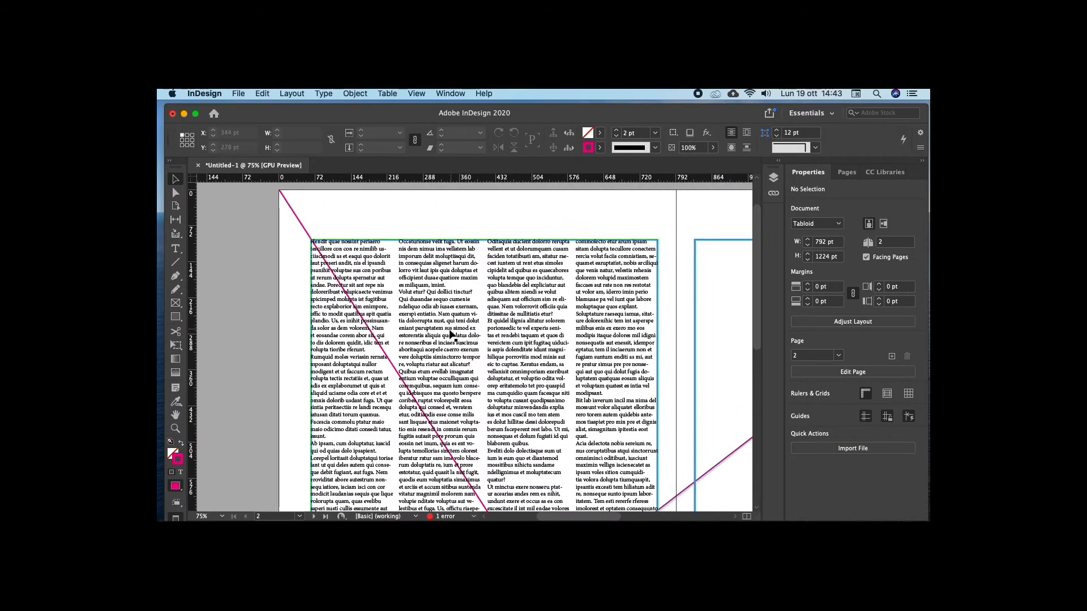
double_click(393, 305)
key("super+a")
left_click(249, 132)
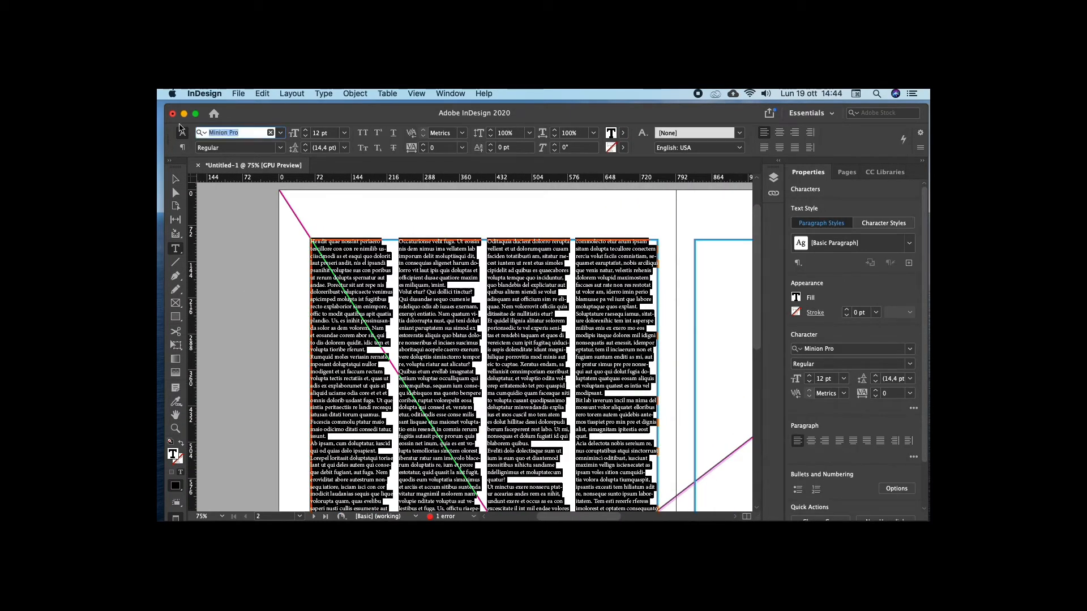
type("avenir")
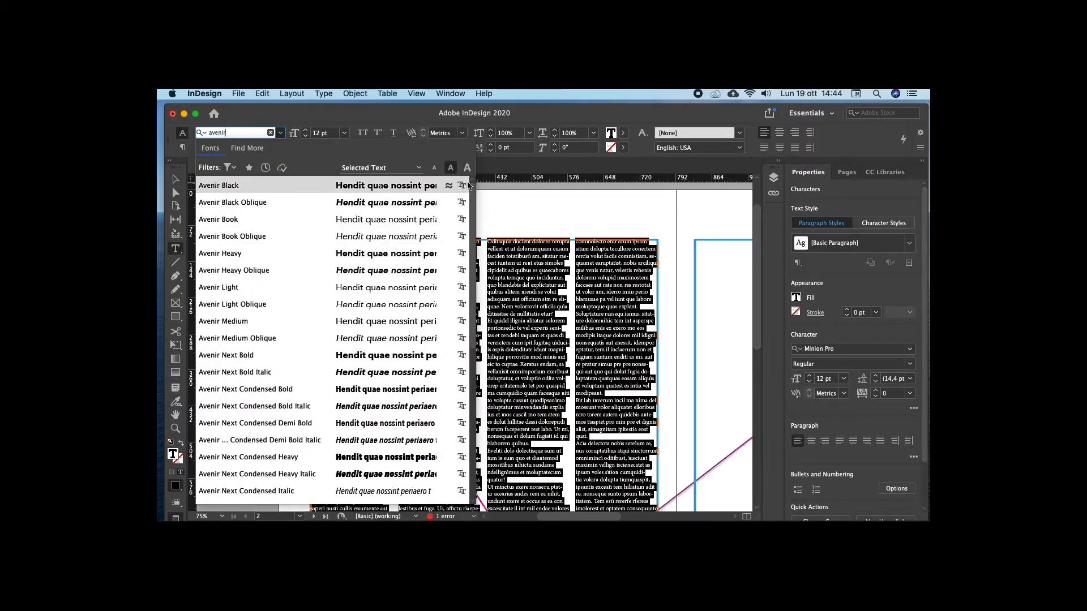
left_click(263, 226)
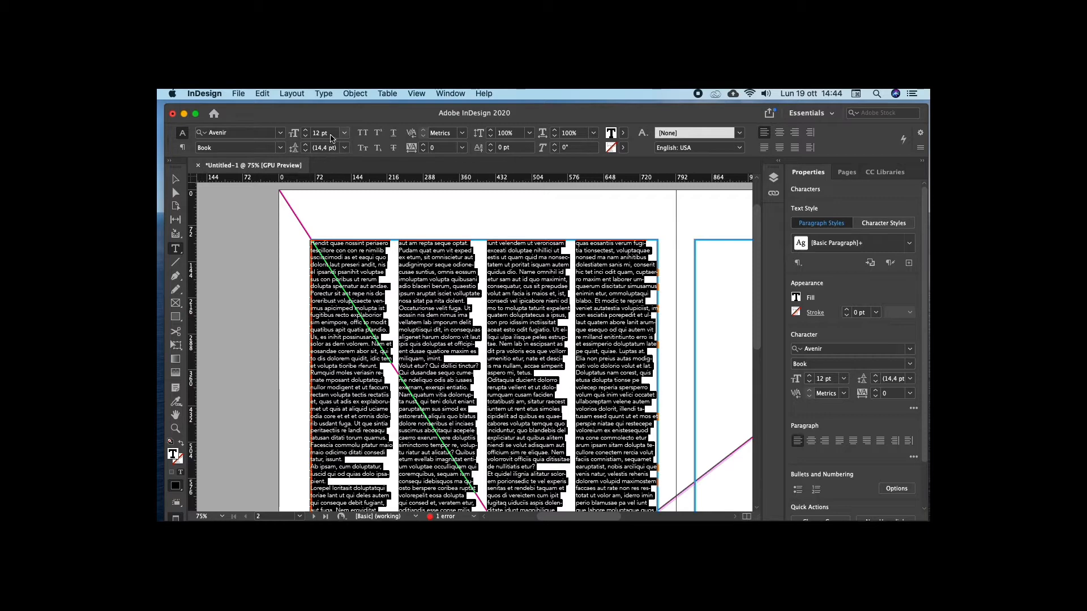
- Set the selected text's font size to 11 pt and its leading to 13,5 pt
left_click_drag(335, 133, 277, 128)
key("Tab")
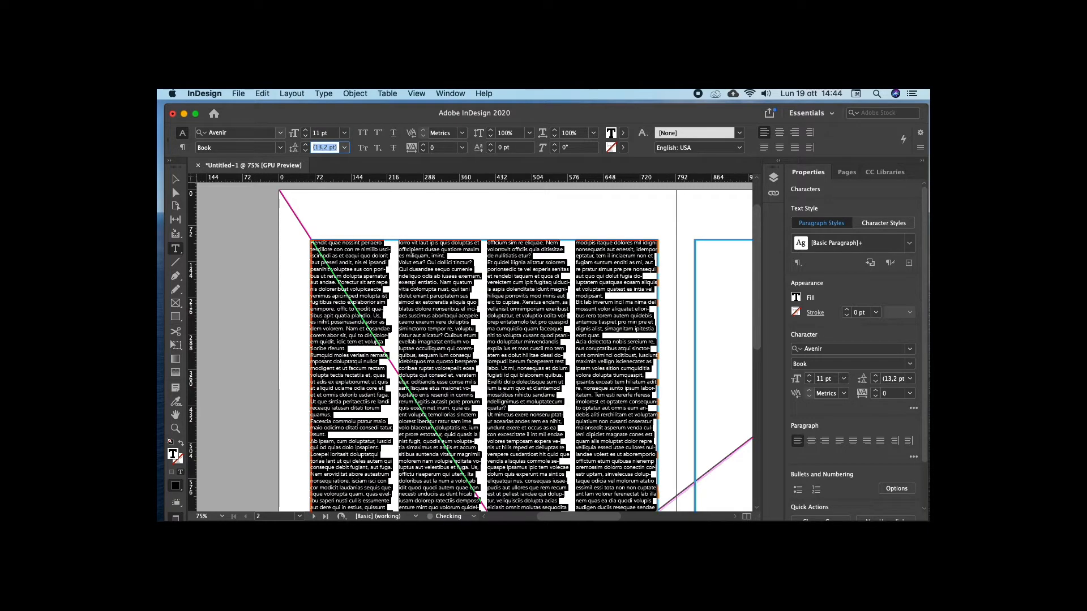
left_click(326, 147)
type("5")
key("Return")
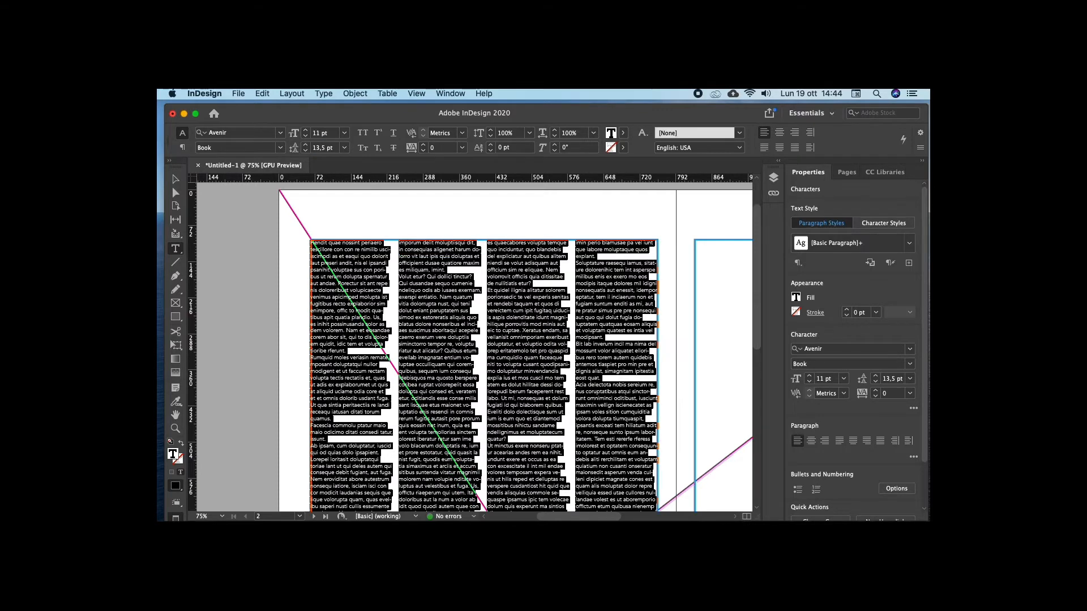
- Create a paragraph style named Base text from a passage in the second column and apply it to the selection
left_click(368, 278)
left_click_drag(400, 404, 411, 298)
left_click(450, 94)
mouse_move(478, 343)
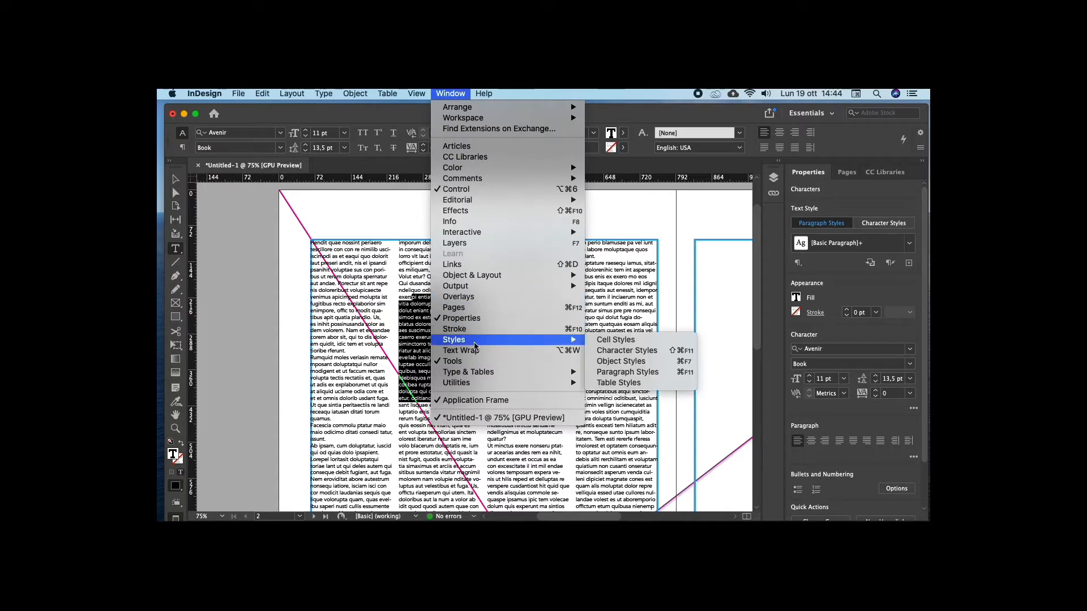
left_click(633, 373)
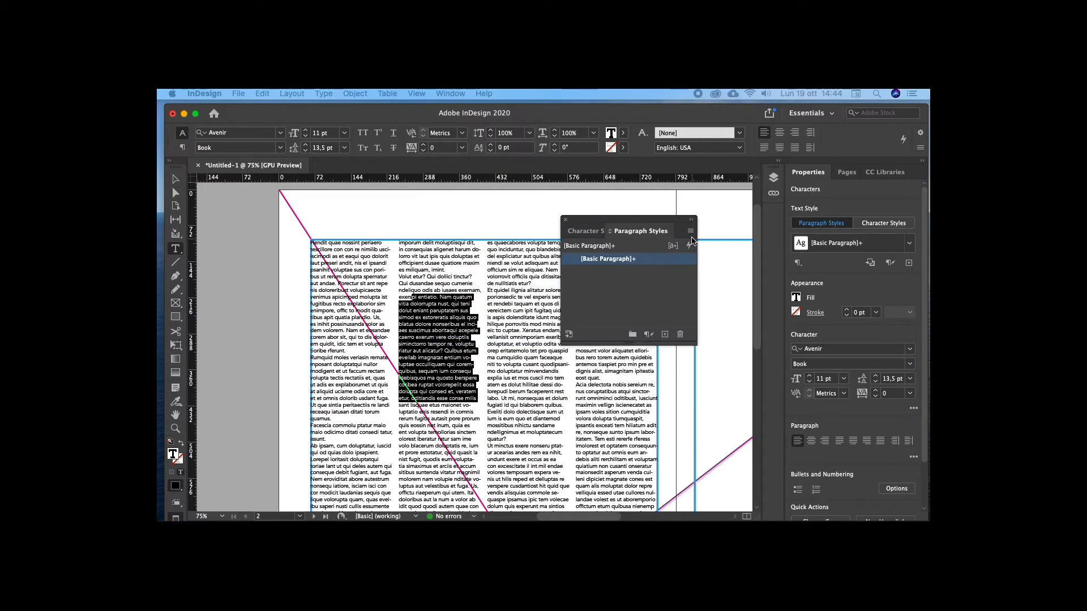
left_click(690, 231)
left_click(669, 239)
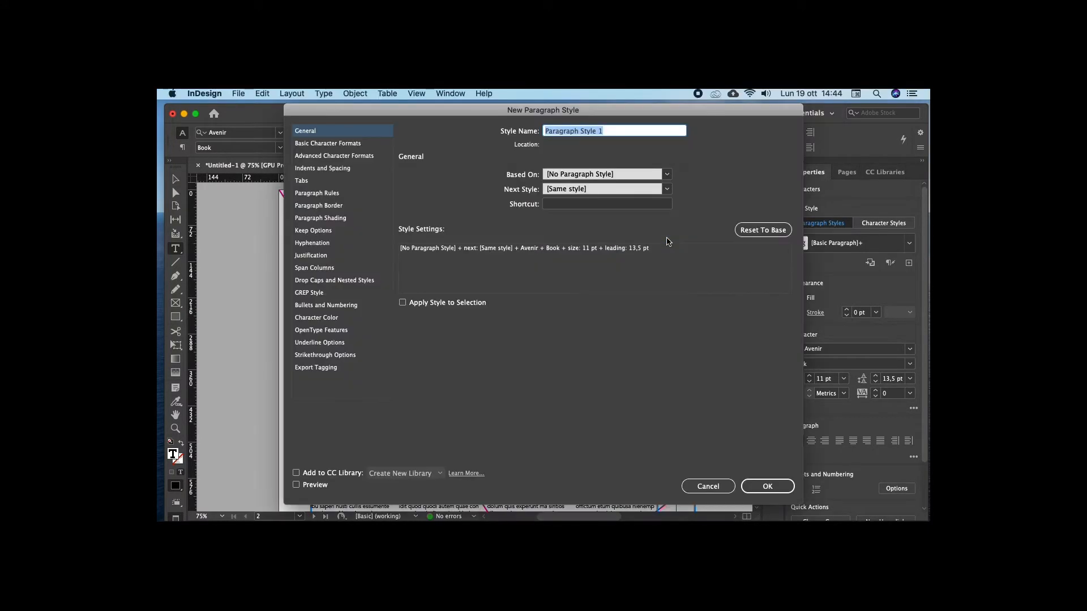
type("Base text")
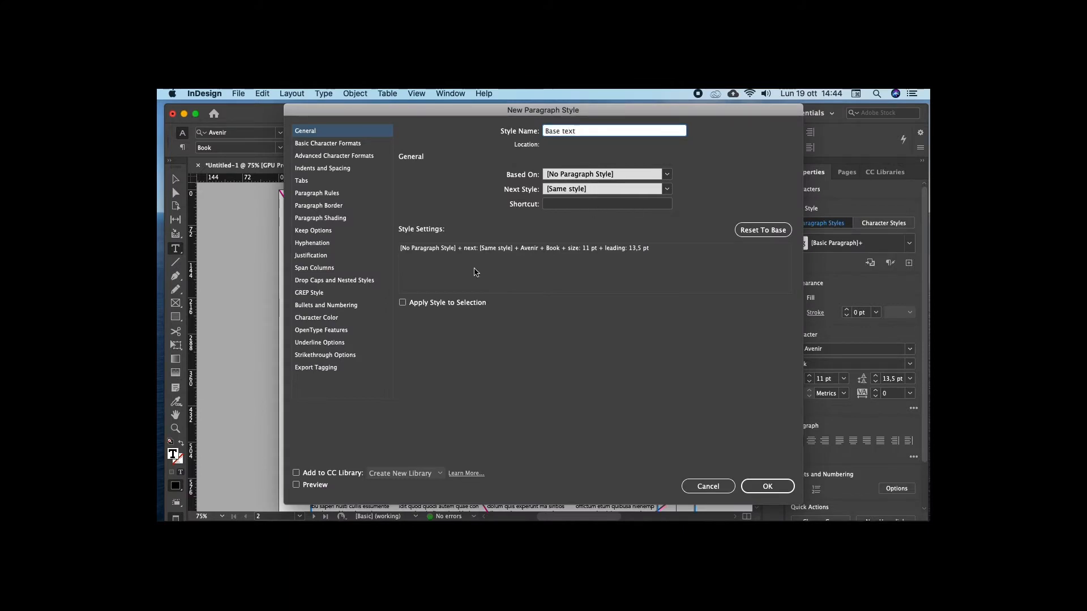
left_click(468, 304)
left_click(767, 486)
- Apply the Base text style to all text in the frame, dock the Paragraph Styles panel and deselect everything
left_click(406, 377)
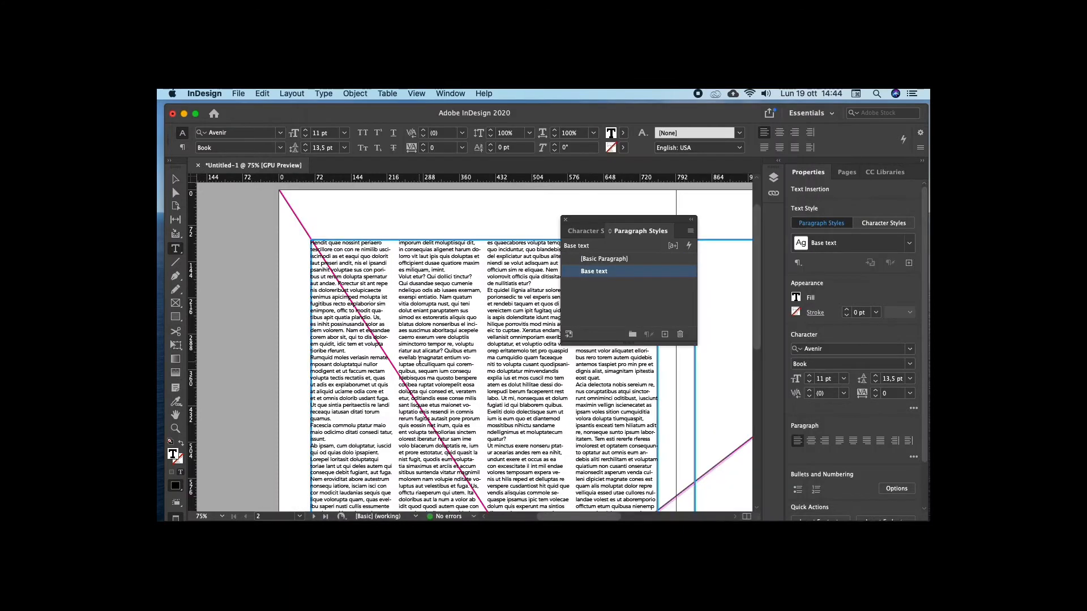
key("super+a")
left_click(635, 274)
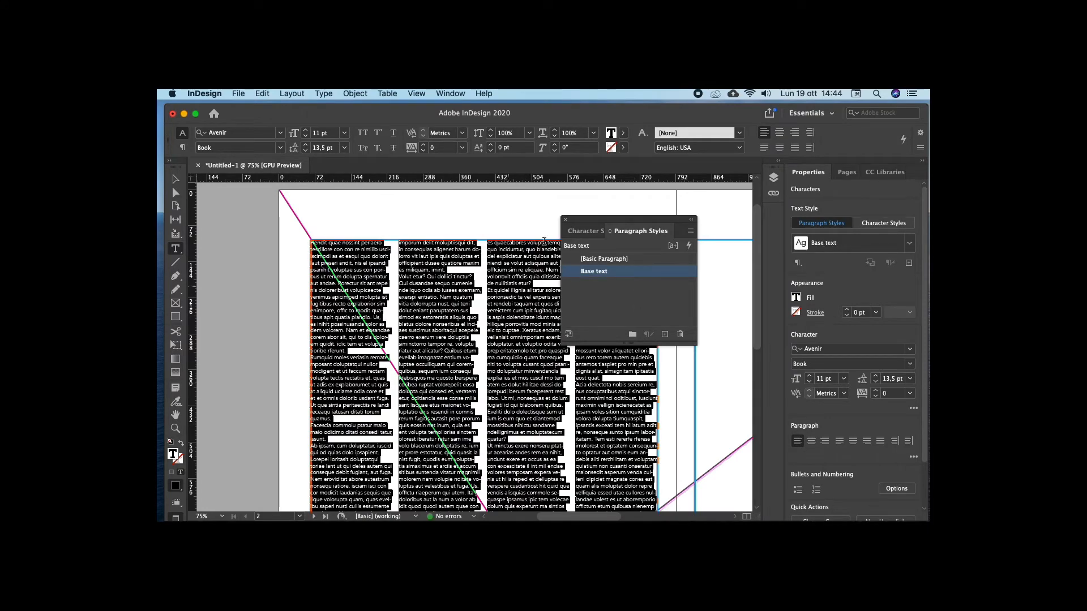
left_click_drag(588, 221, 763, 226)
left_click(175, 179)
left_click(352, 233)
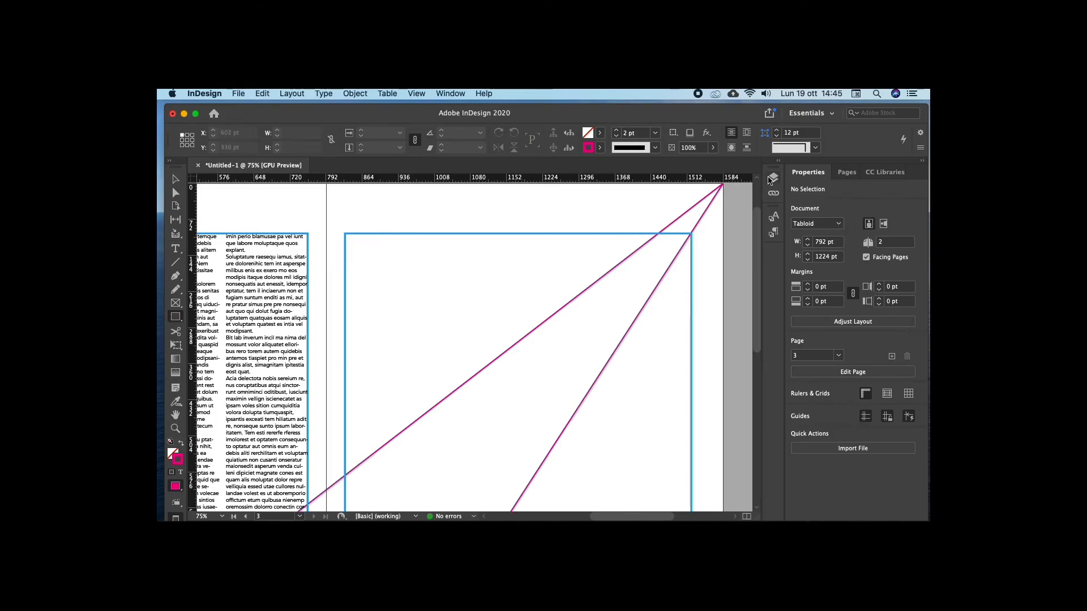
- Draw a rectangle on the Grid layer from the right page's cyan frame's upper-left corner and size it to 135 by 135 pt
left_click(772, 179)
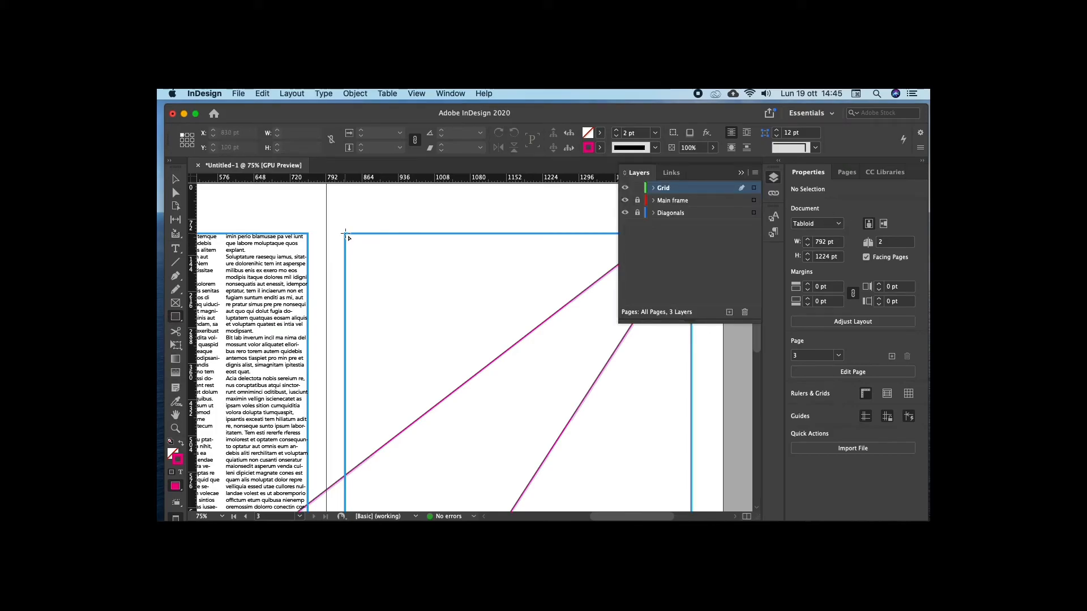
mouse_move(344, 233)
left_mouse_down()
mouse_move(405, 316)
mouse_move(459, 336)
left_mouse_up()
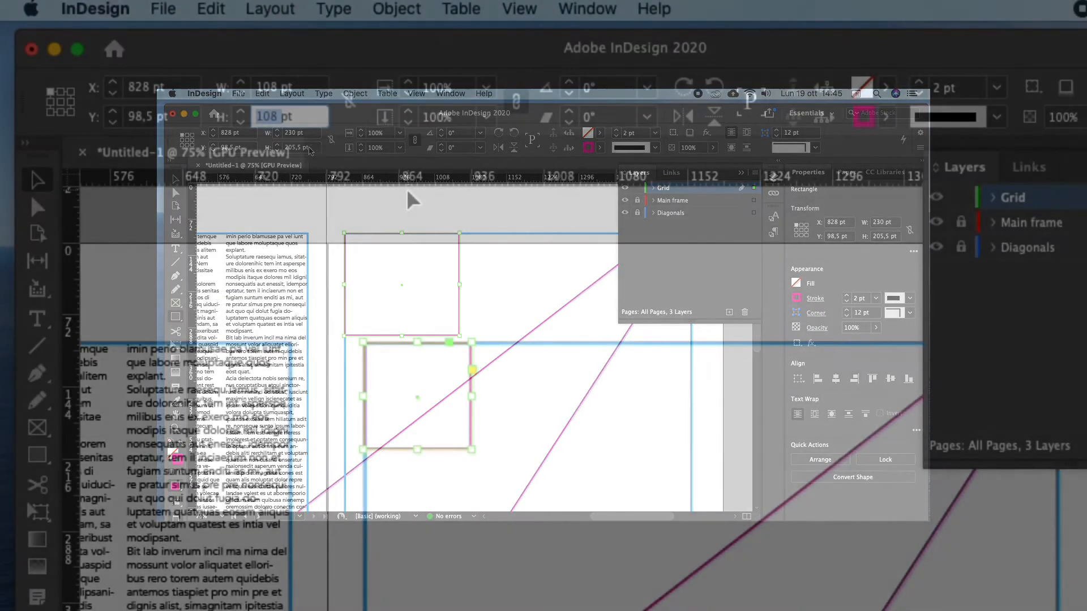
type("13,5*10")
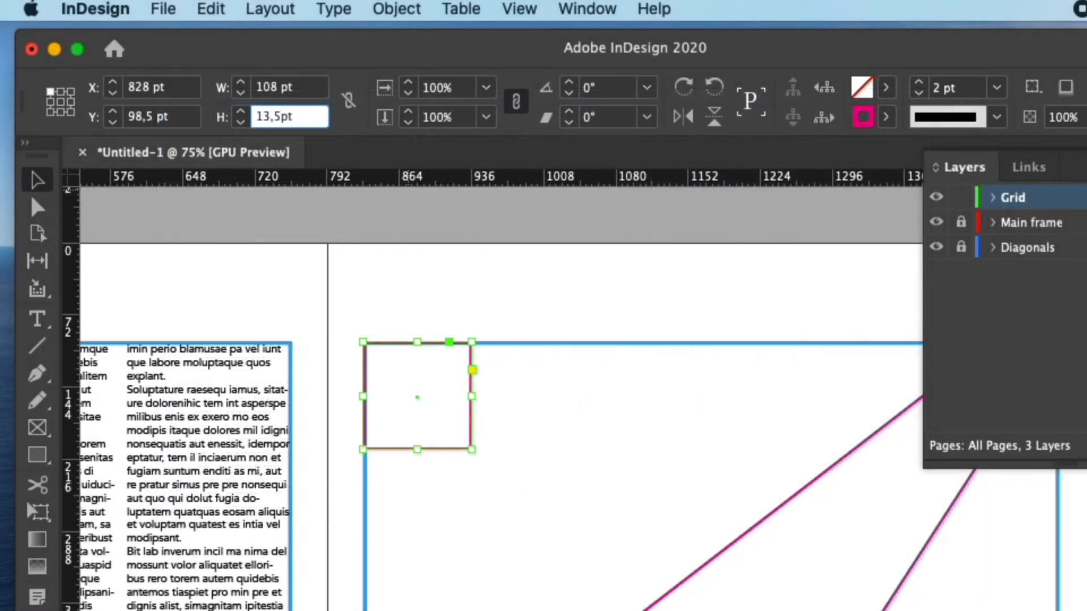
key("Return")
left_click_drag(311, 89, 243, 88)
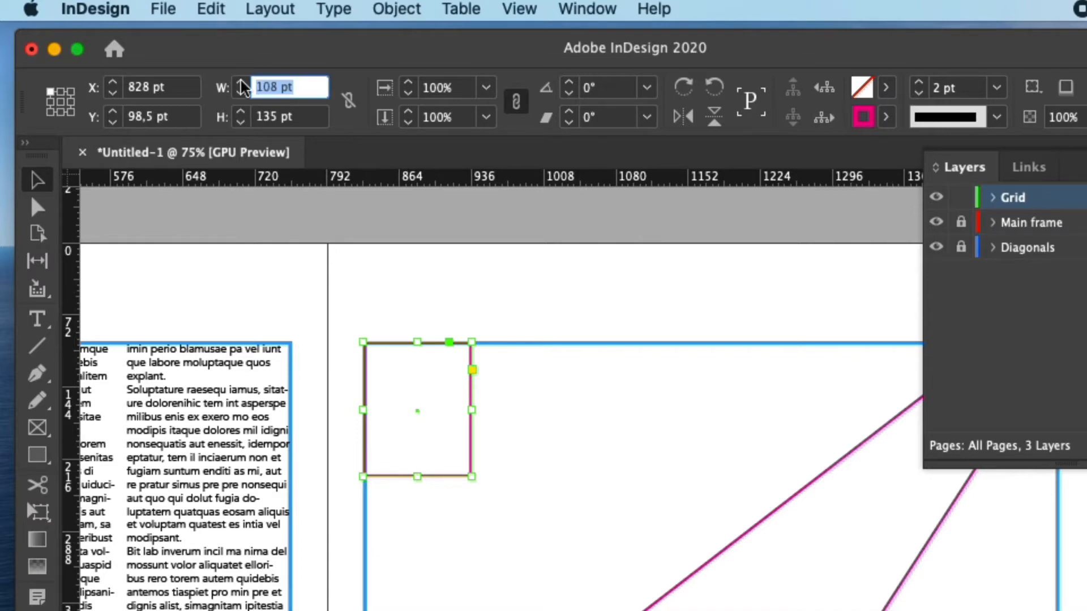
type("135")
key("Return")
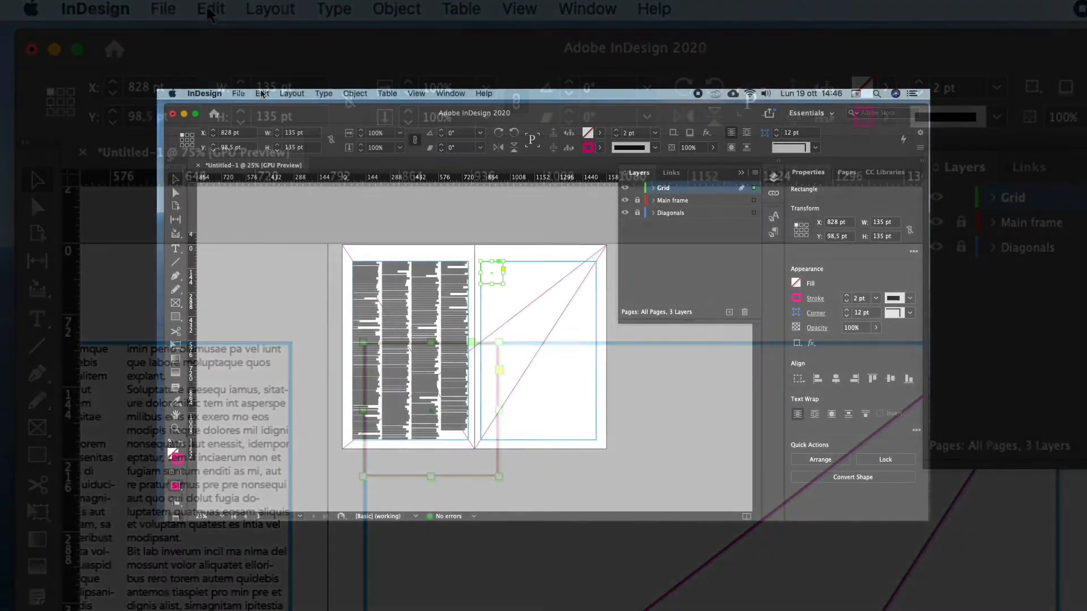
- Set up Step and Repeat for the square as a grid with vertical and horizontal offsets of 148,5 pt
left_click(261, 93)
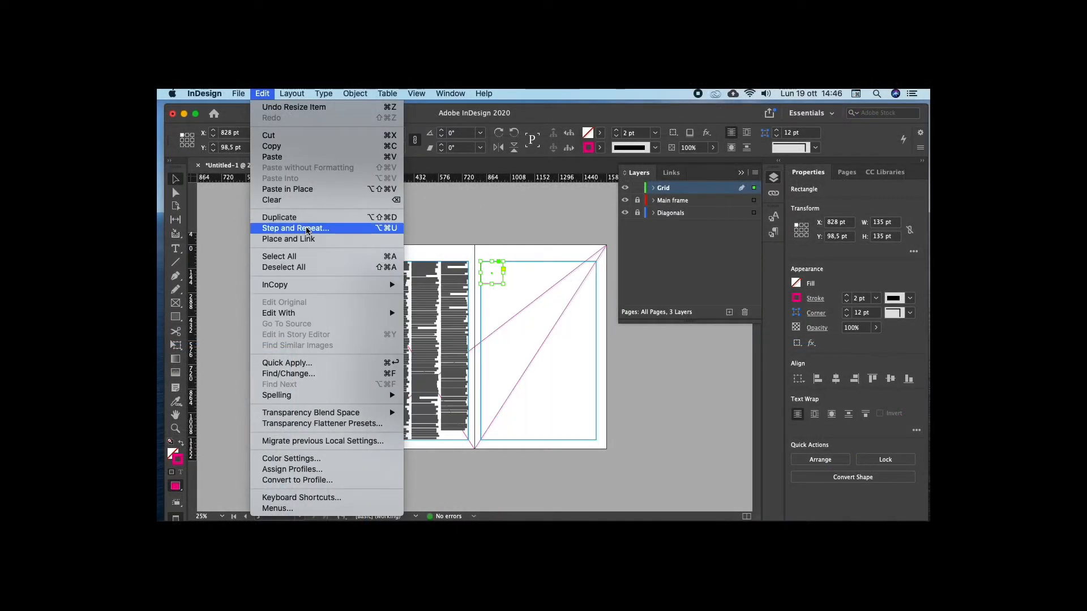
left_click(305, 227)
left_click_drag(548, 254, 754, 255)
left_click(705, 306)
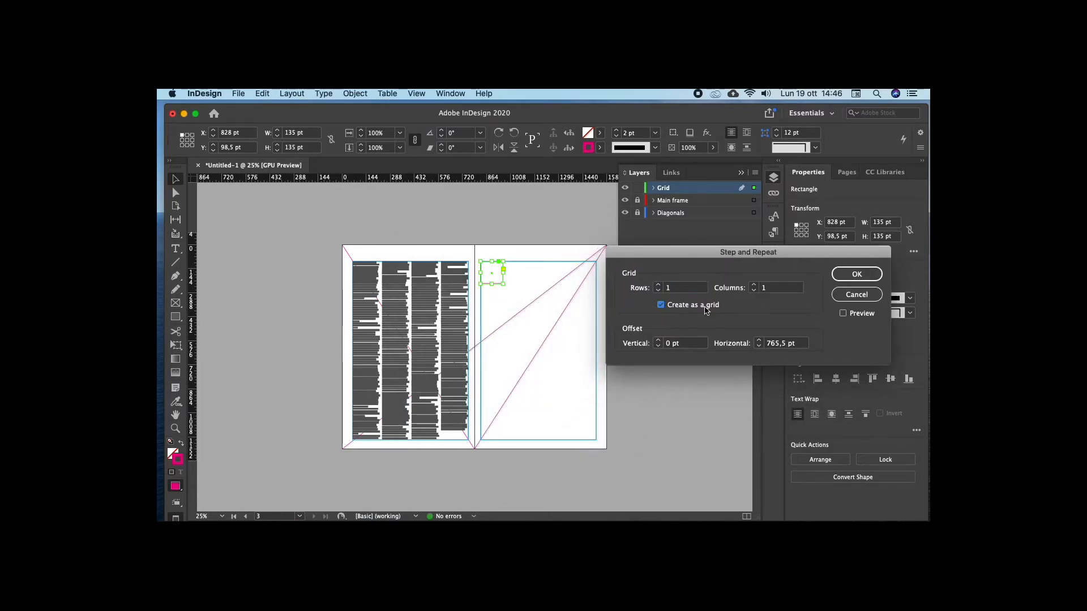
left_click(695, 345)
type("13")
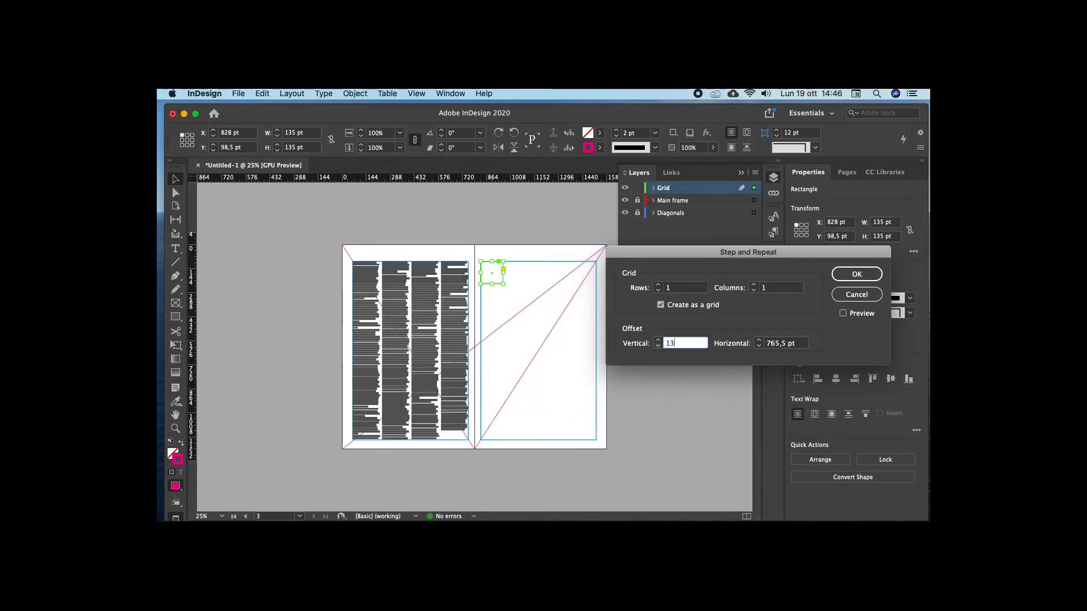
type("5")
key("Tab")
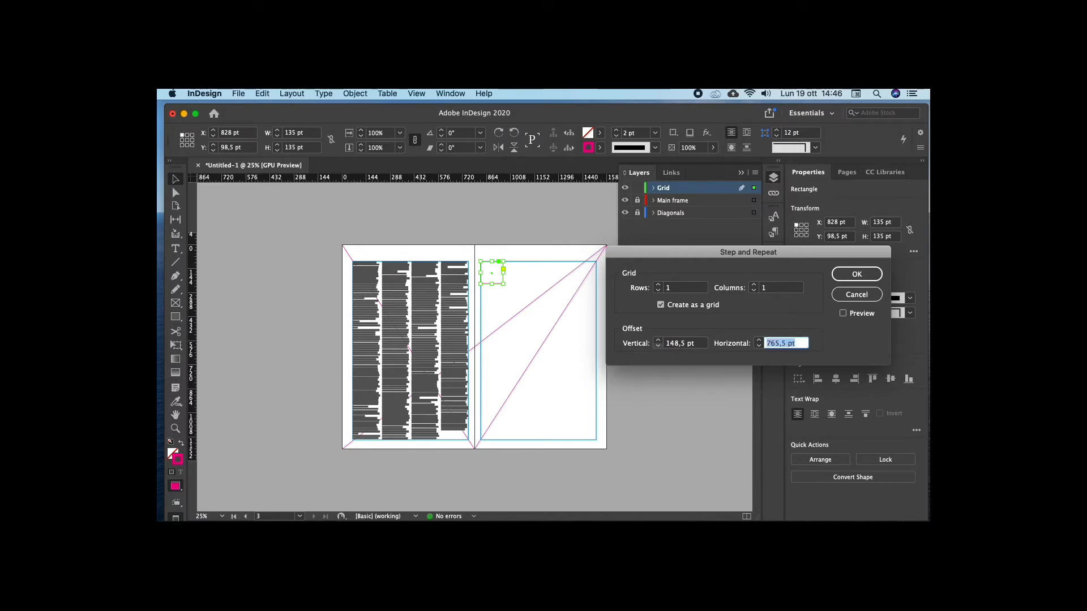
type("148")
- Try the grid of squares with 7 rows and 5 columns in preview, and discard it
left_click(658, 285)
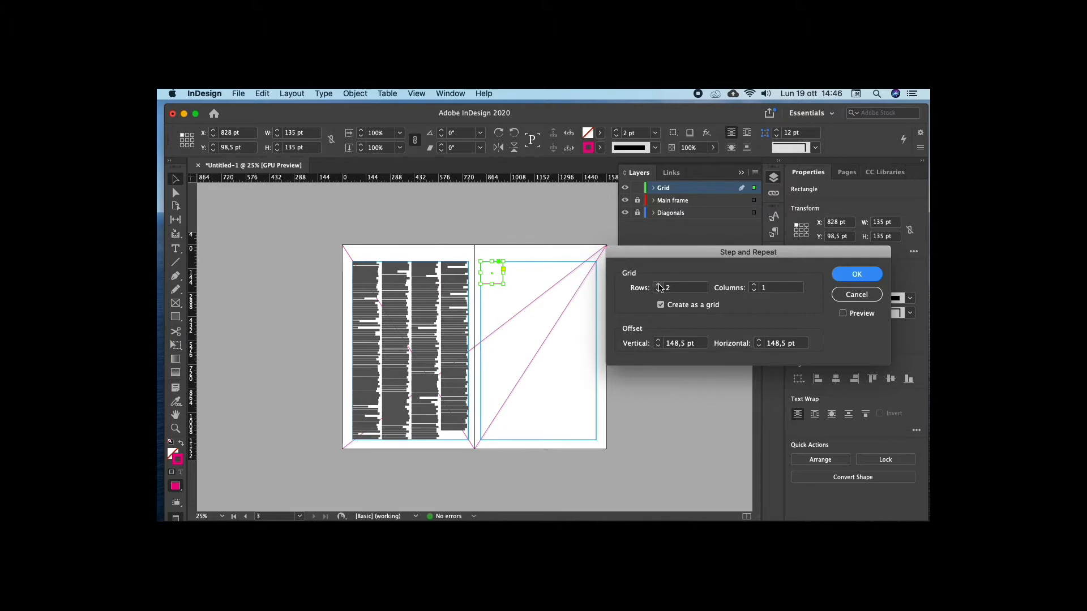
left_click(843, 313)
left_click(660, 304)
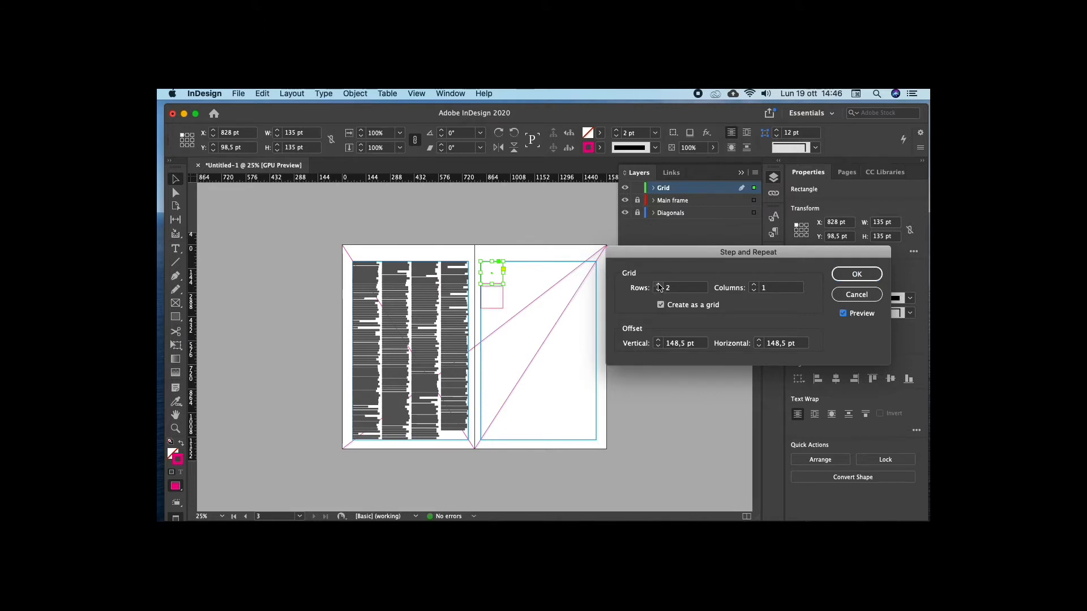
left_click(754, 286)
left_click(754, 286)
left_click(755, 286)
left_click(754, 285)
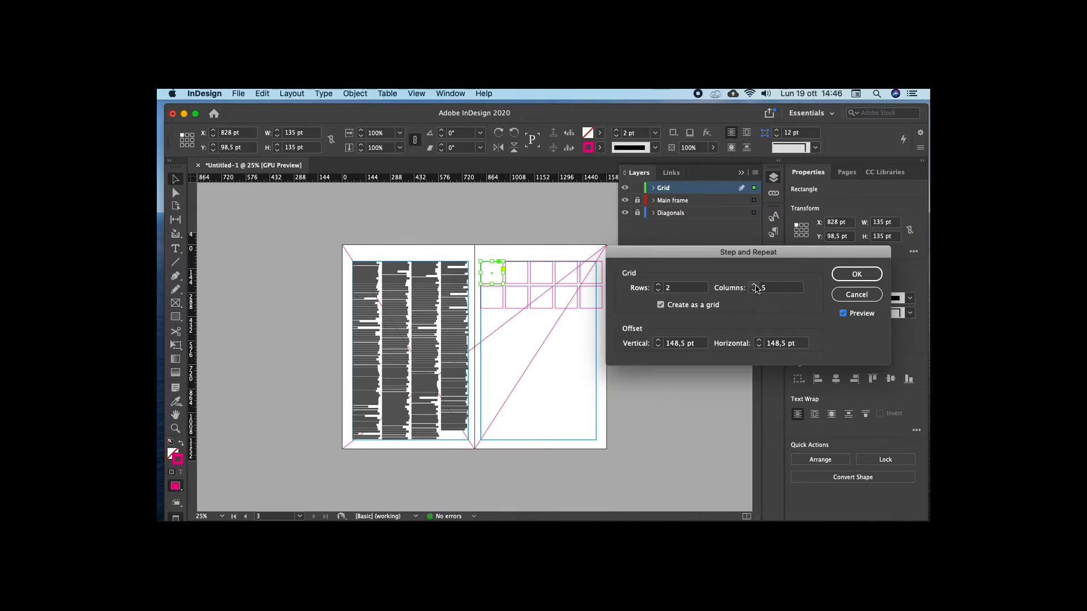
left_click(658, 285)
left_click(658, 285)
left_click(658, 285)
left_click(658, 285)
left_click(658, 285)
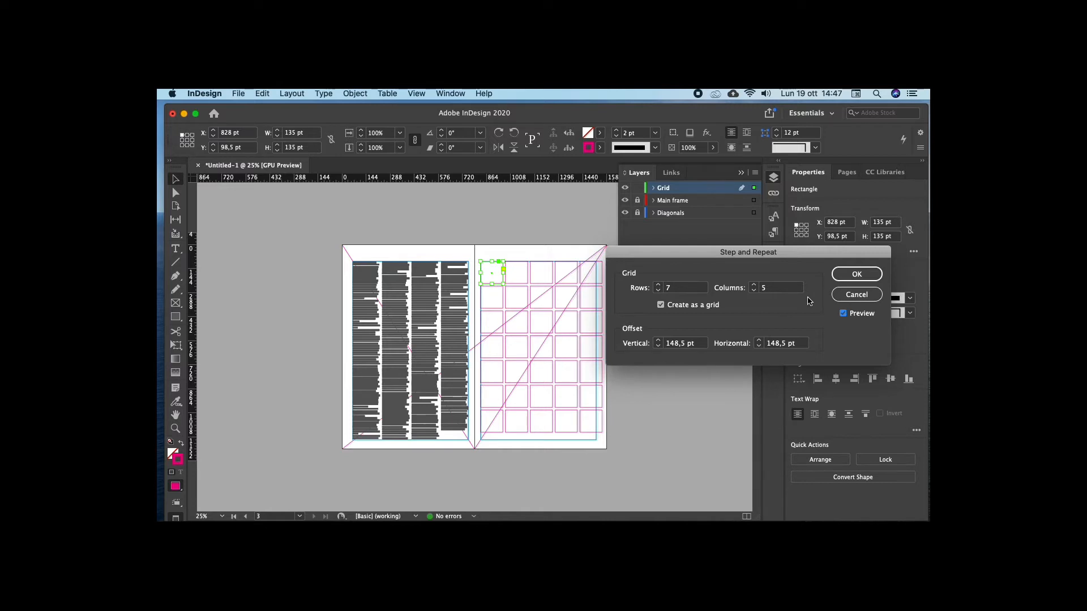
left_click(859, 295)
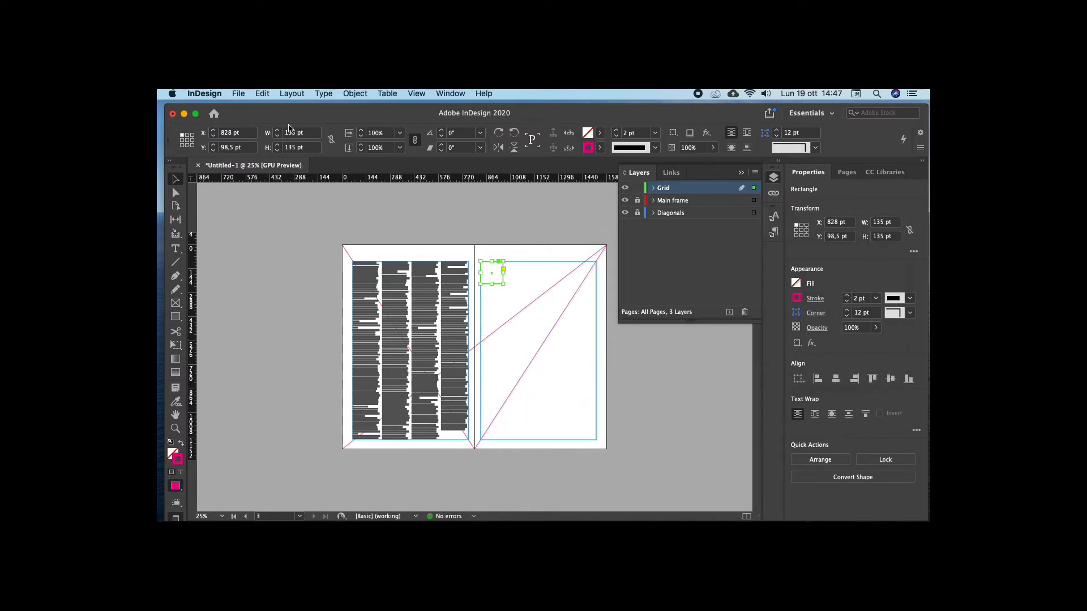
- Resize the square on the right page to 108 by 108 pt
left_click(286, 132)
type("13")
key("Tab")
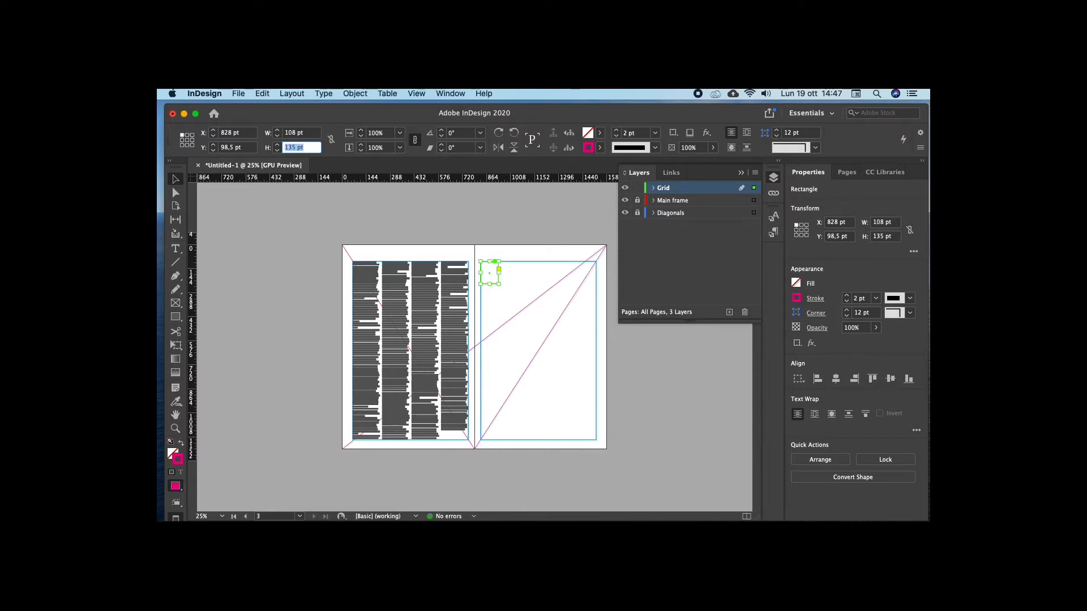
type("108")
key("Return")
- Set up Step and Repeat for the 108 pt square as a grid with vertical and horizontal offsets of 121,5 pt
left_click(262, 93)
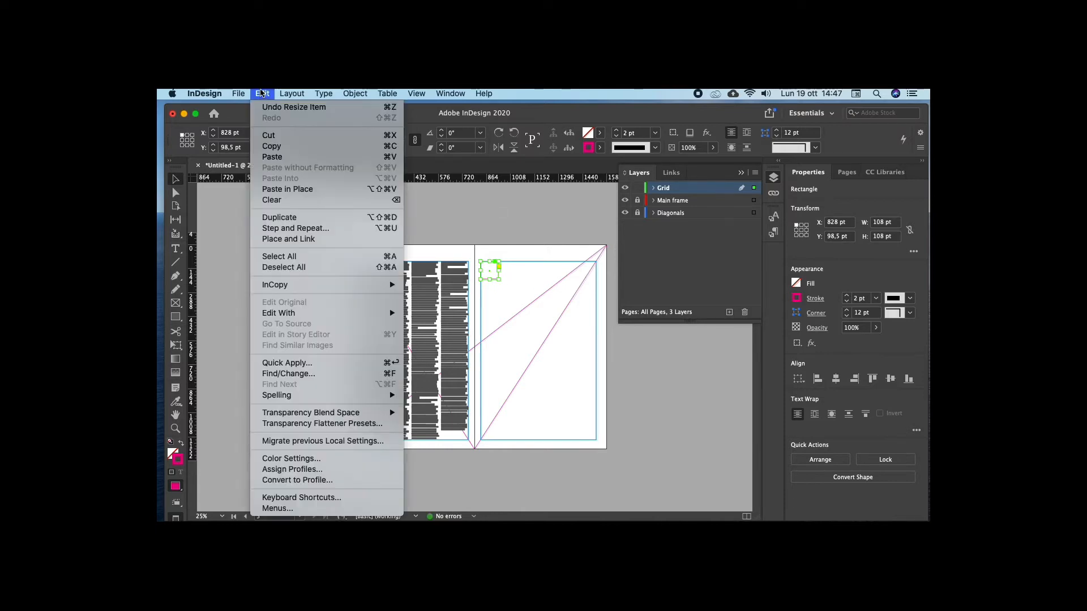
left_click(277, 228)
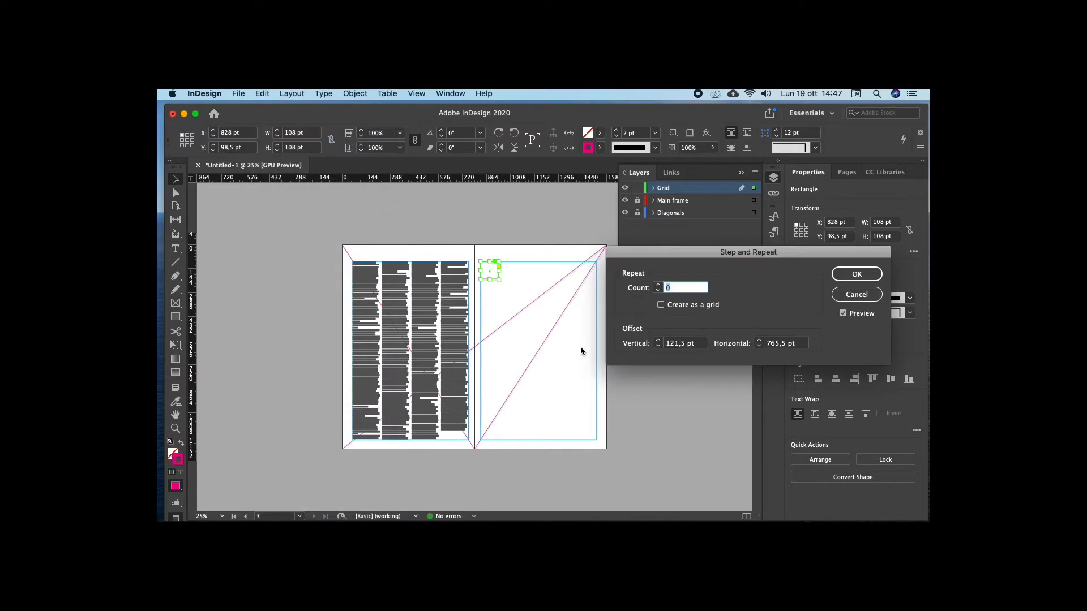
triple_click(700, 343)
type("108+13")
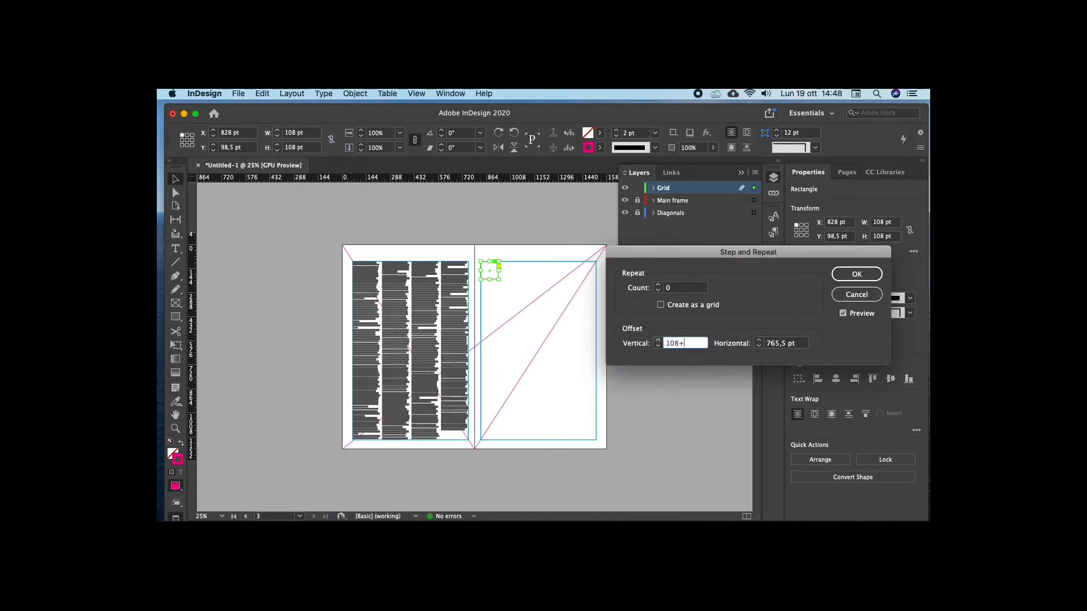
key("Tab")
type("1")
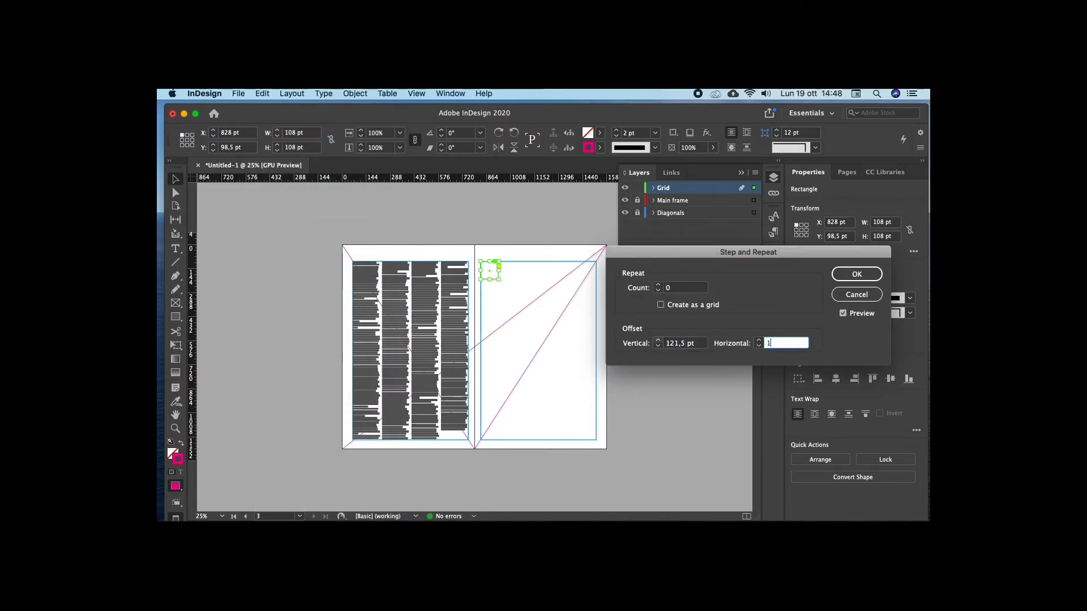
type("21,5")
key("Tab")
left_click(684, 306)
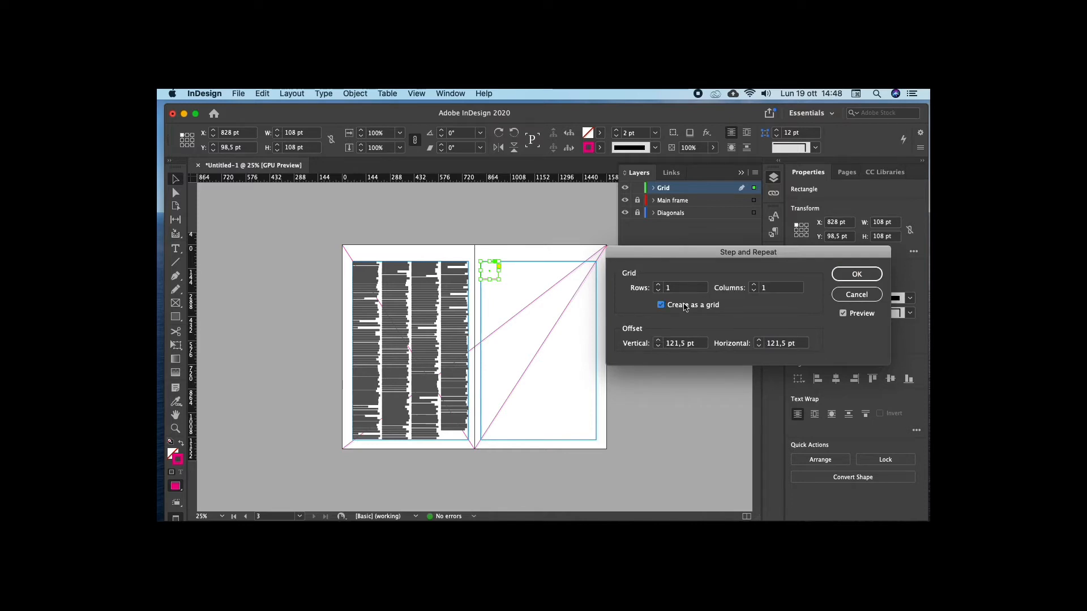
- Repeat the square across the right page in a grid of 9 rows and 6 columns
left_click(657, 286)
left_click(753, 285)
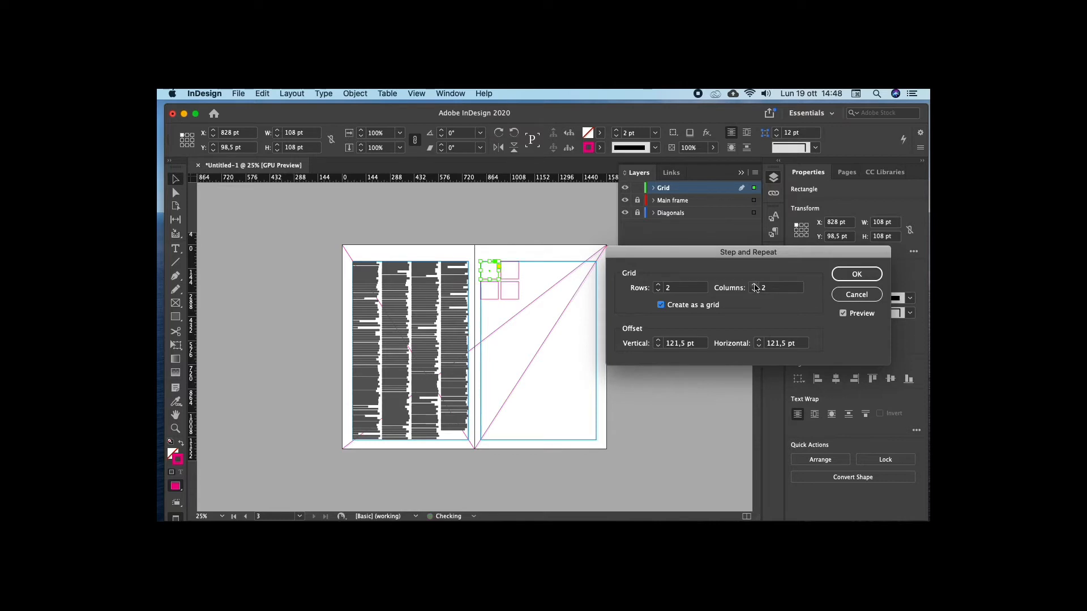
left_click(753, 285)
left_click(753, 285)
left_click(753, 285)
left_click(753, 285)
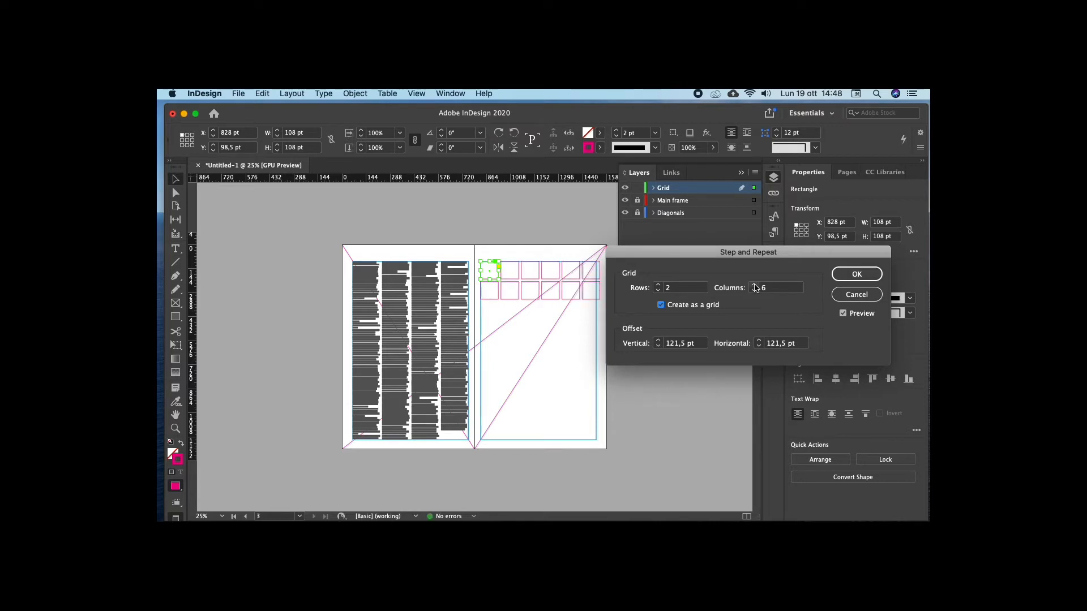
left_click(658, 286)
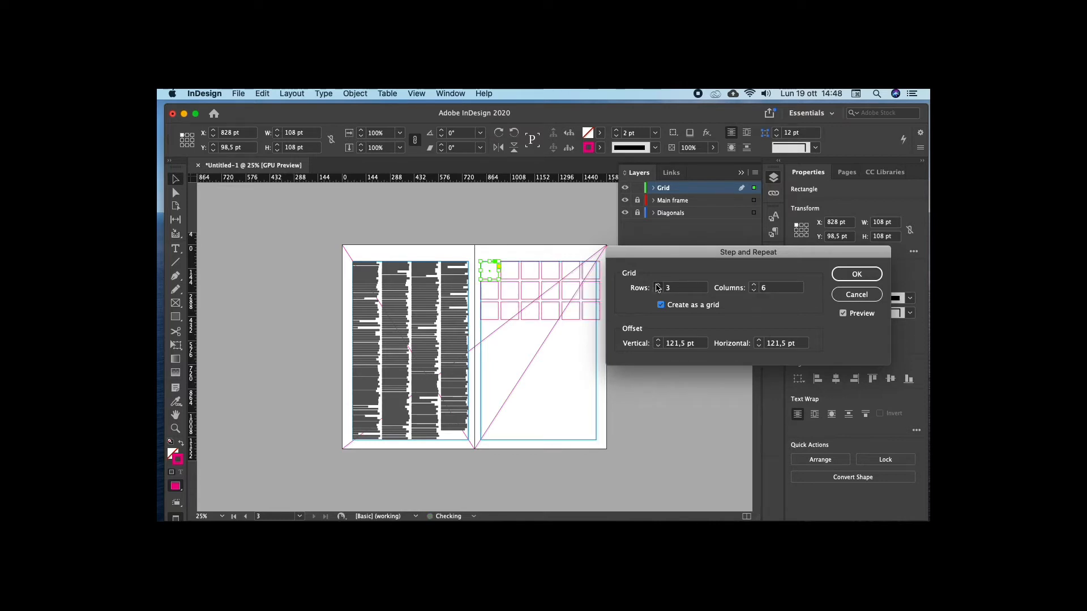
left_click(658, 285)
left_click(658, 285)
left_click(658, 286)
left_click(657, 285)
left_click(658, 286)
left_click(657, 286)
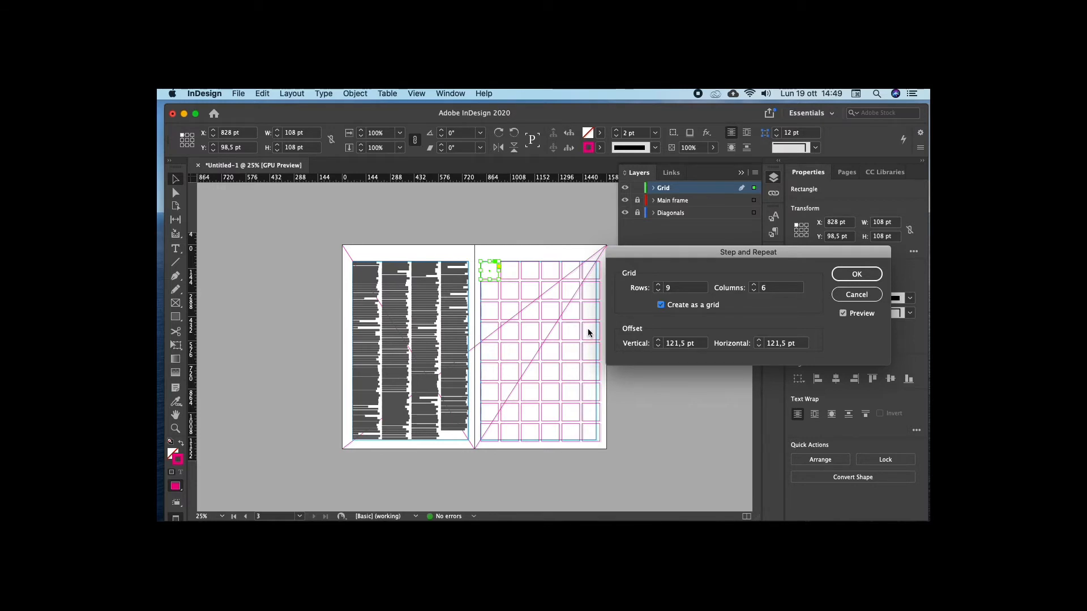
left_click(858, 273)
- Group all the repeated squares on the right page
left_click_drag(481, 252, 603, 446)
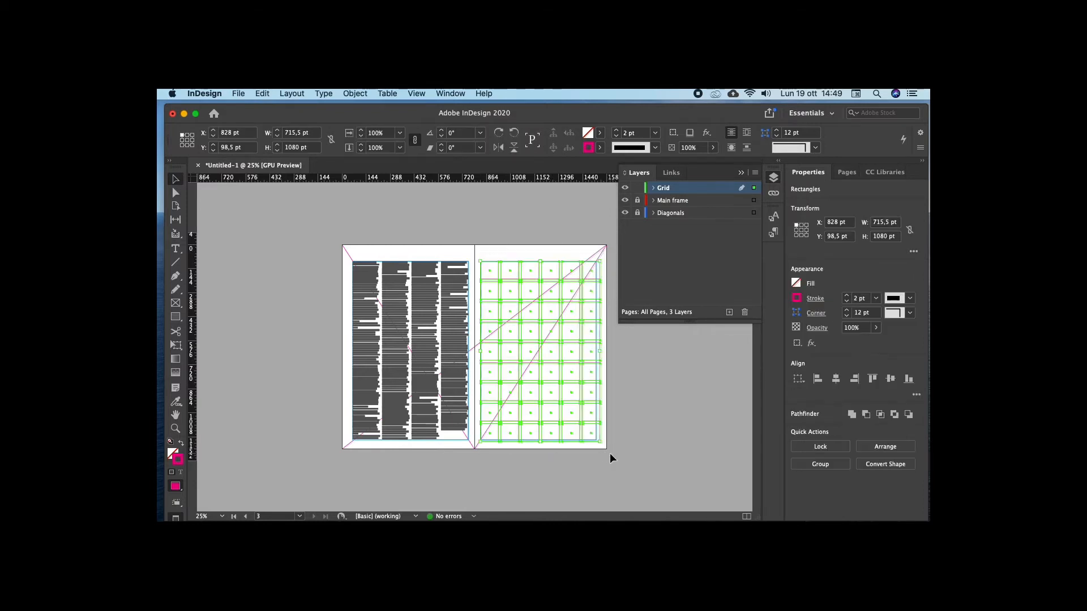
key("super+g")
key("super+=")
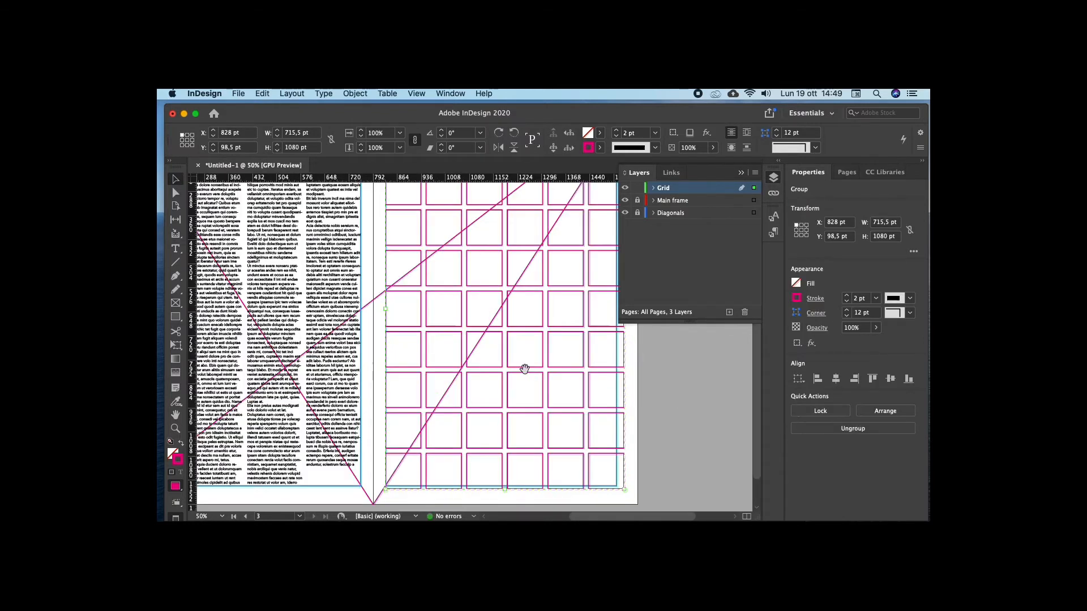
left_click_drag(499, 312, 483, 395)
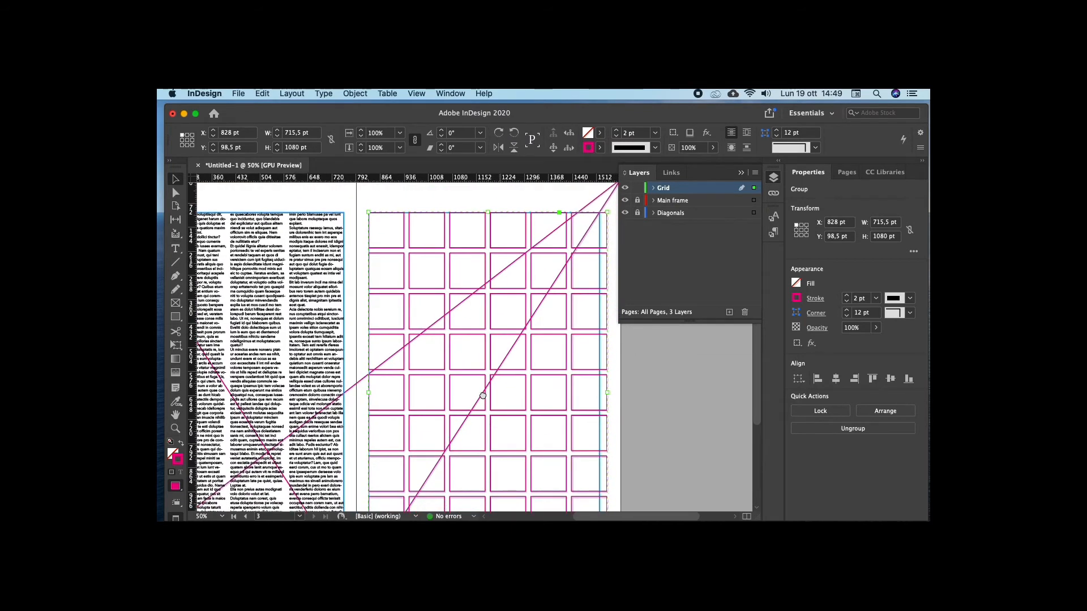
left_click(575, 367)
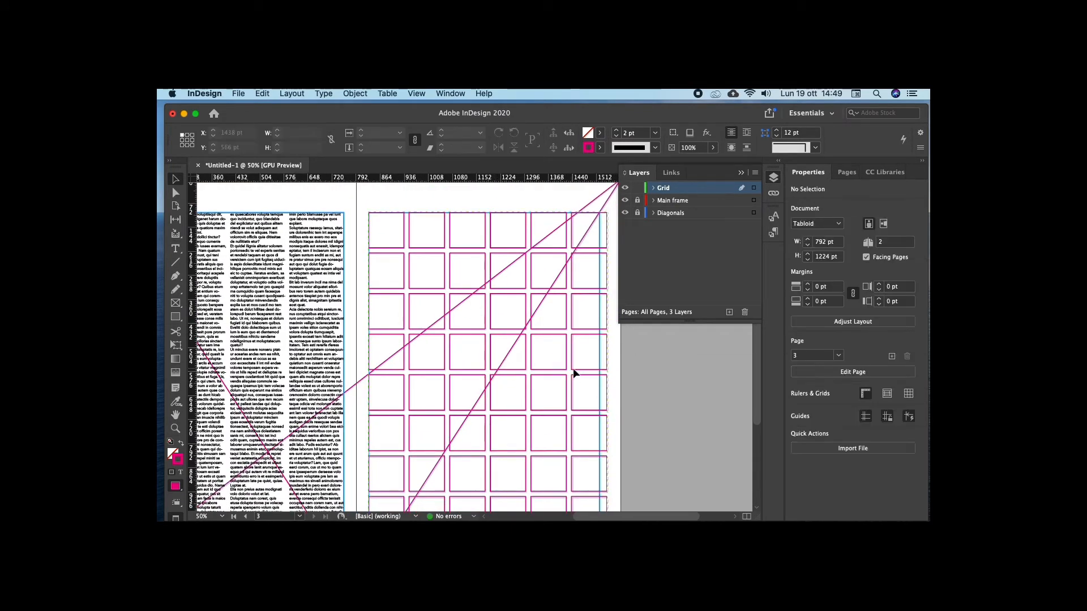
- Move the group of squares up and to the left, to about X 817,25 pt and Y 84 pt
left_click(565, 356)
left_click_drag(546, 217, 542, 212)
scroll(514, 301, "down", 3)
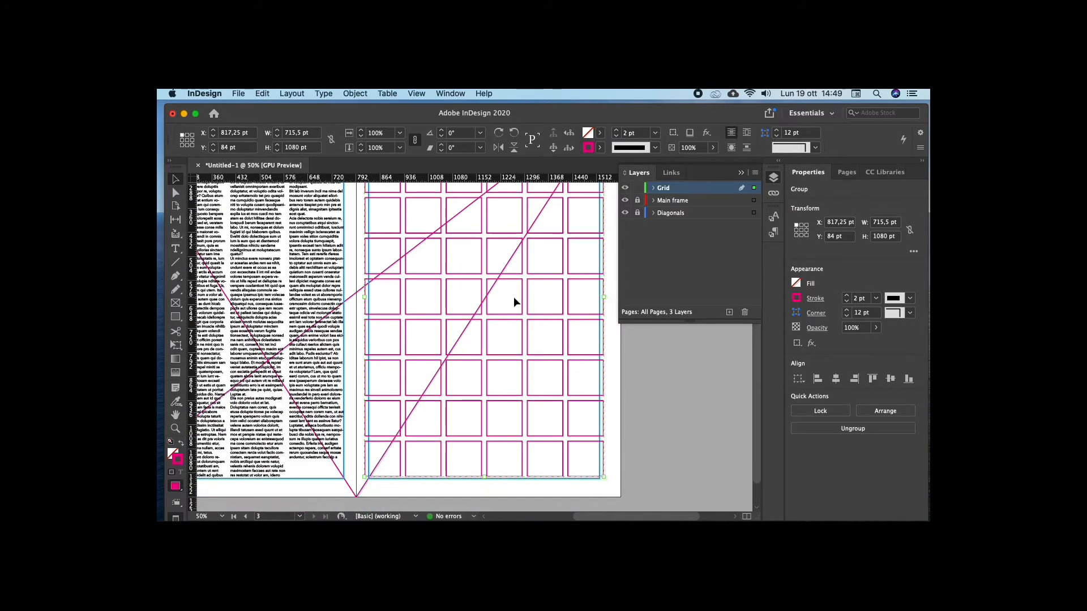
scroll(514, 300, "up", 5)
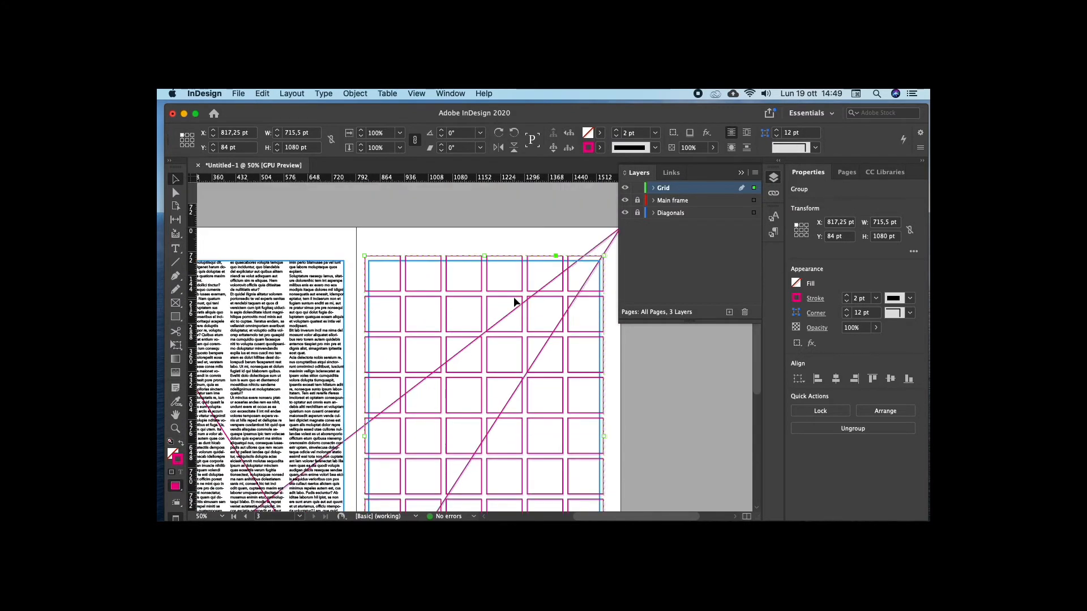
- Hide the Main frame layer and deselect the group of squares
left_click(625, 200)
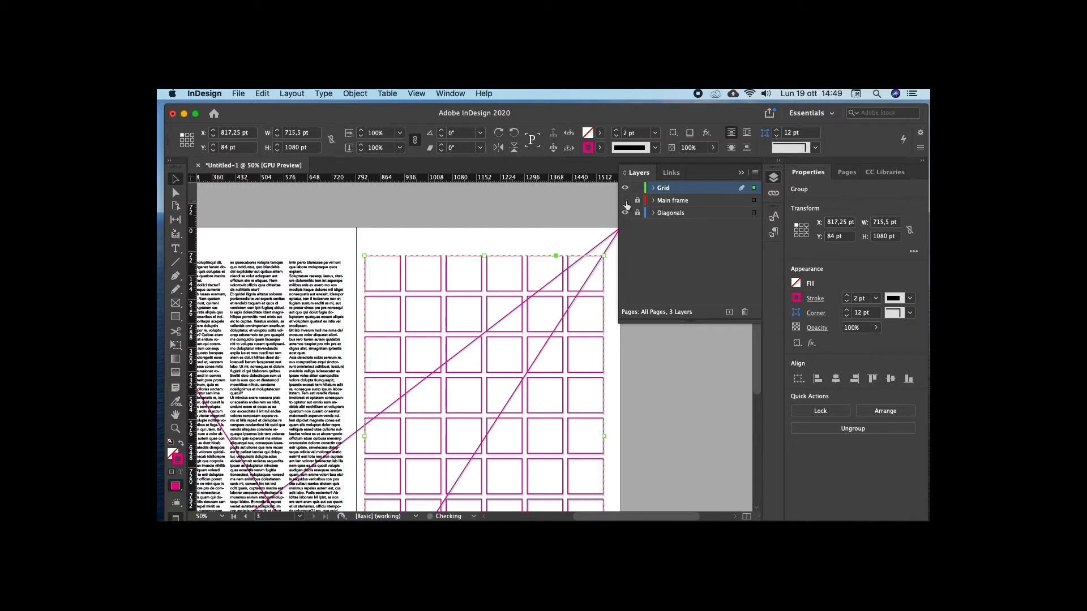
left_click(479, 233)
left_click(473, 334, "alt+super")
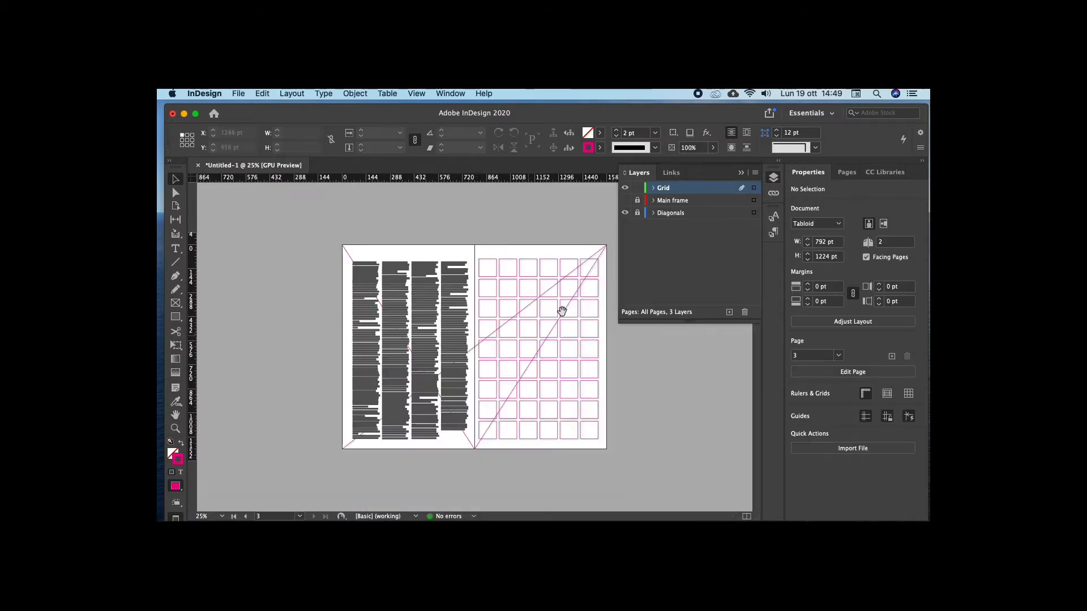
- Create a new layer above Grid and name it Guides
left_click(729, 312)
double_click(665, 188)
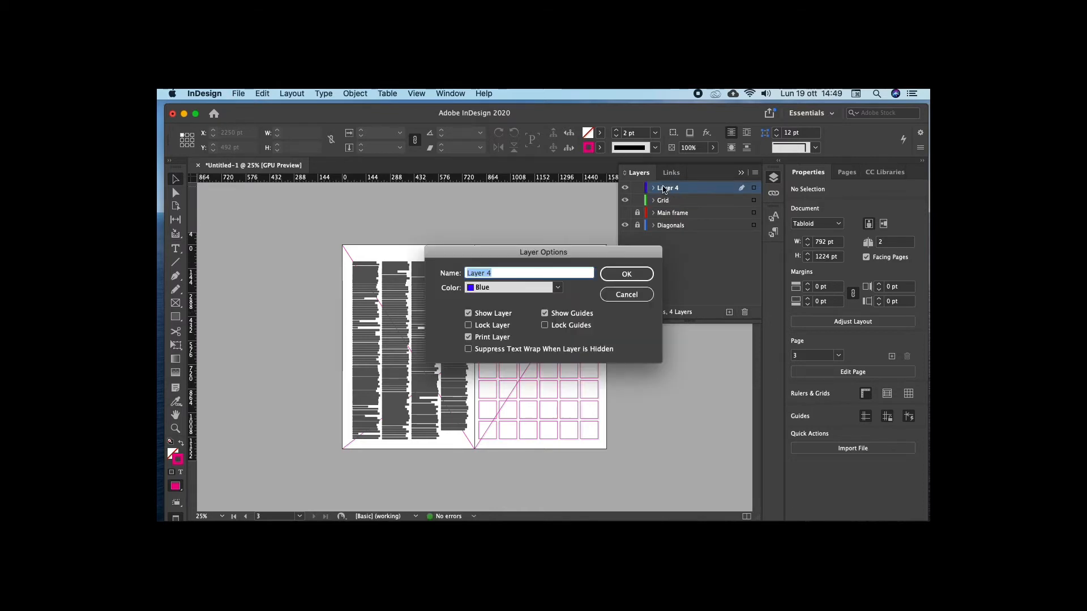
type("Guides")
left_click(626, 274)
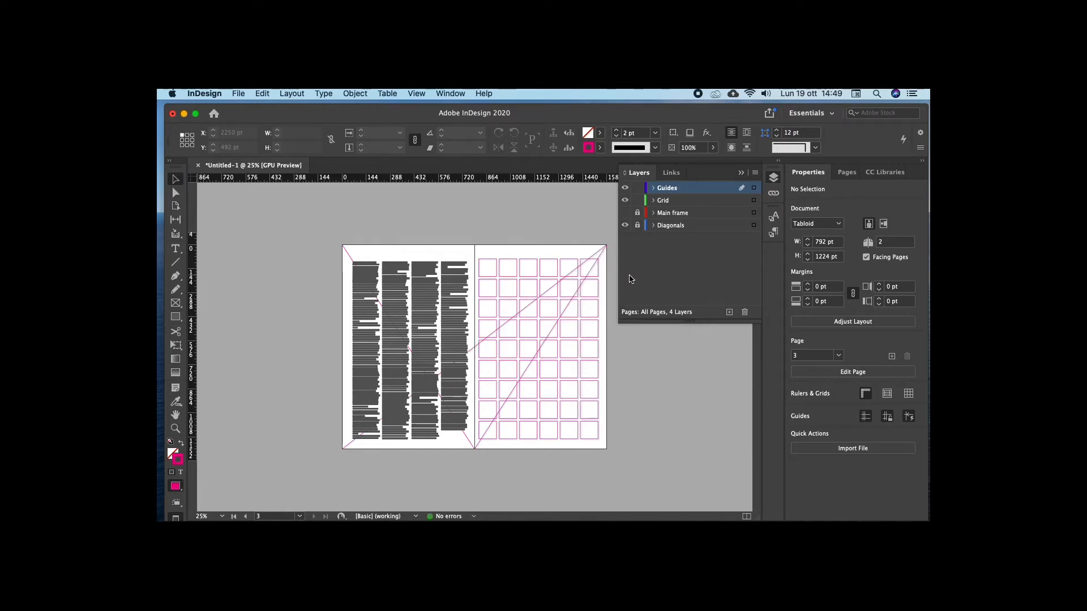
left_click(569, 260)
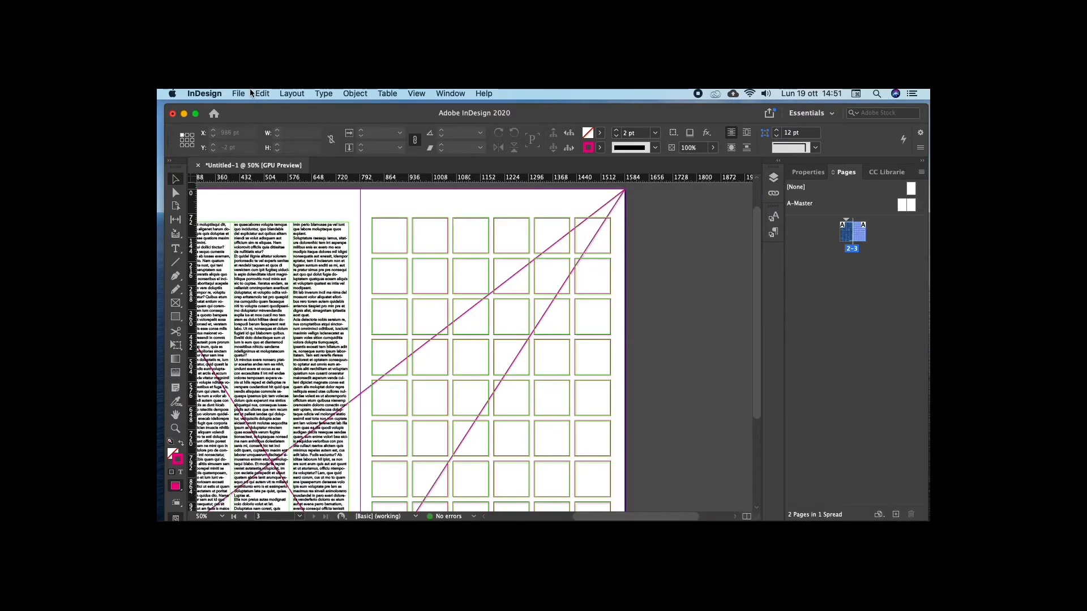
- Set all four page margins together to 35 pt for the spread
left_click(291, 93)
left_click(308, 115)
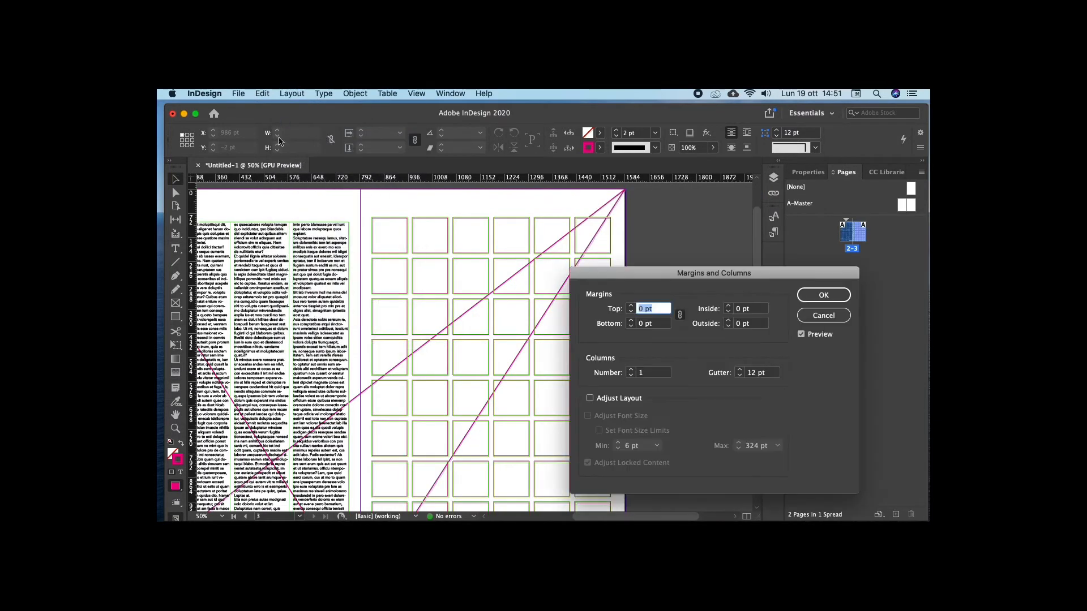
left_click(631, 306)
left_click(630, 307)
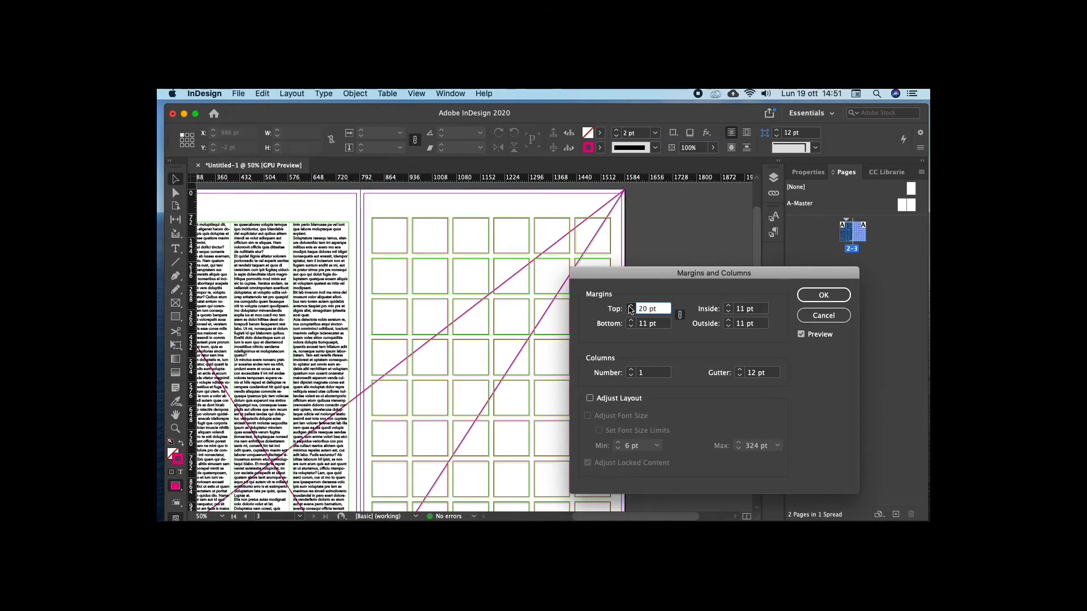
left_click(631, 307)
left_click(630, 307)
left_click(630, 308)
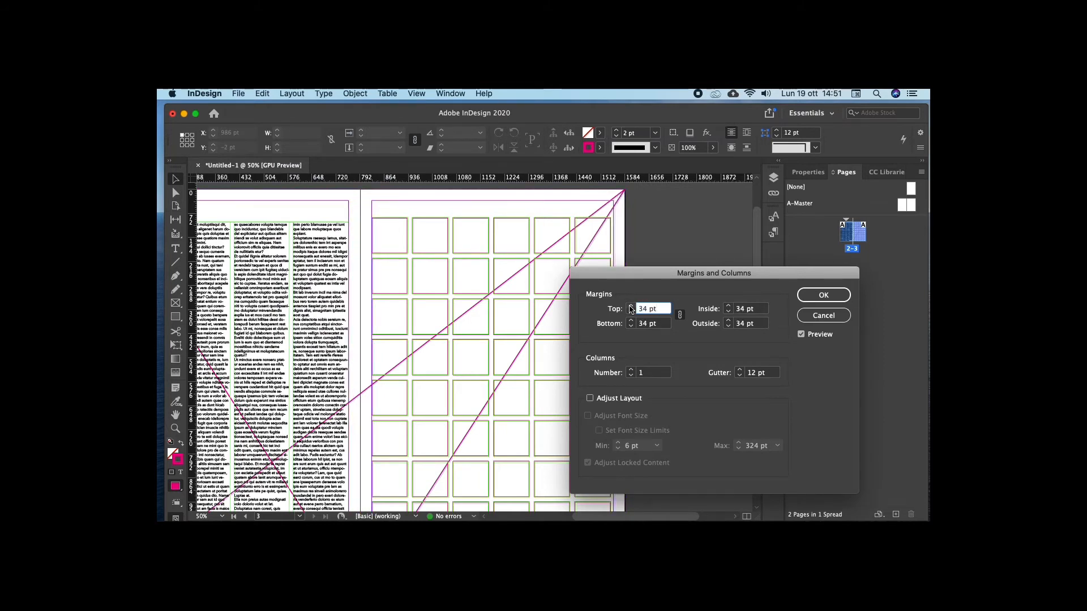
left_click(630, 307)
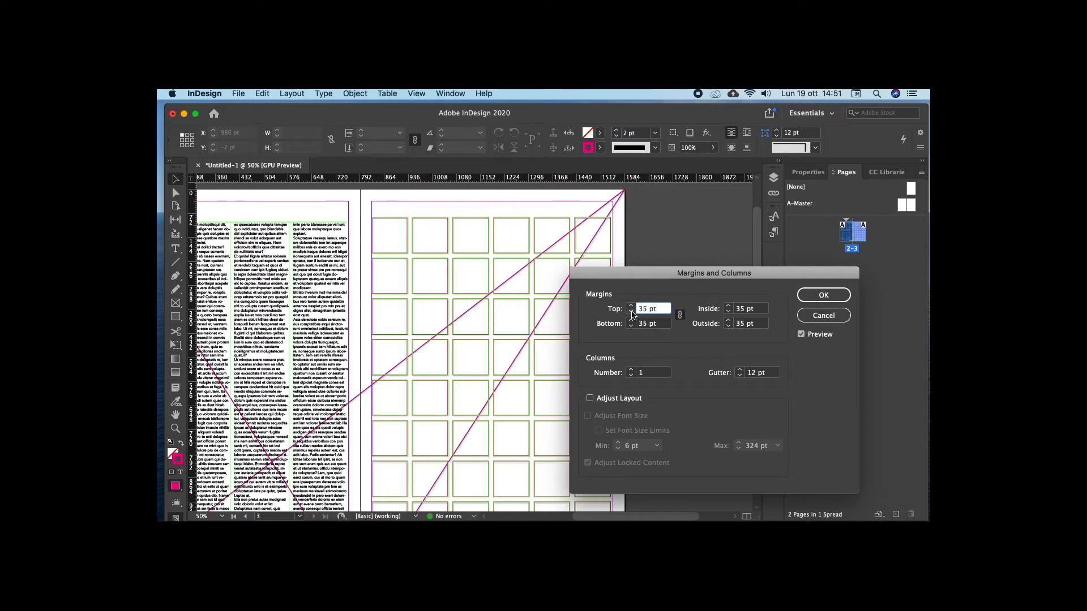
- Unlink the margin values and raise the outside margin to 43 pt to match the outer edge of the squares
left_click(680, 317)
left_click(729, 321)
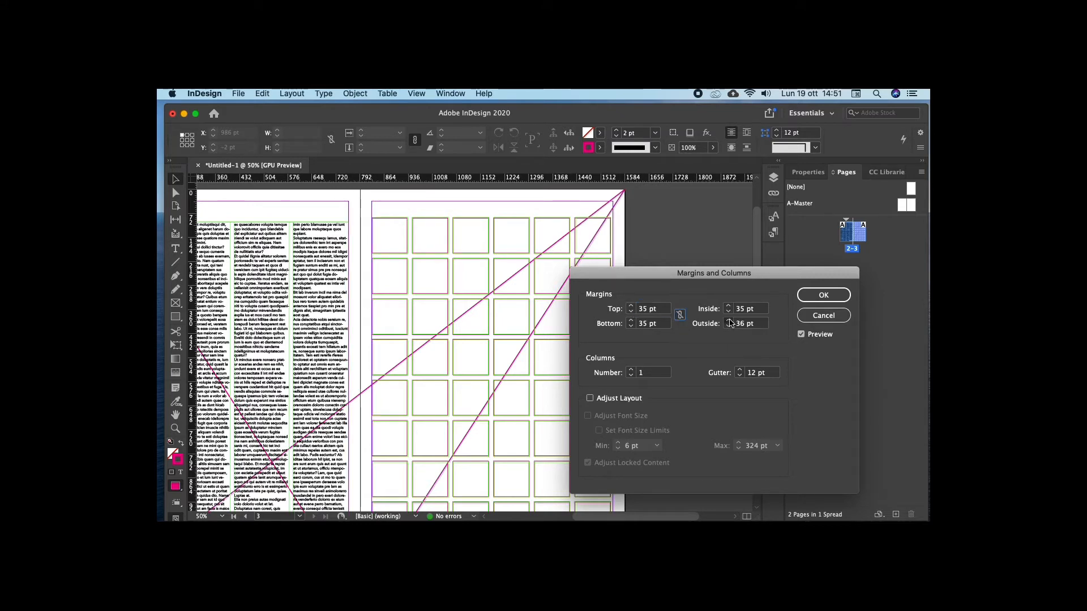
left_click(728, 321)
left_click(728, 321)
left_click(728, 321)
left_click(728, 321)
left_click(728, 321)
left_click(729, 320)
left_click(728, 321)
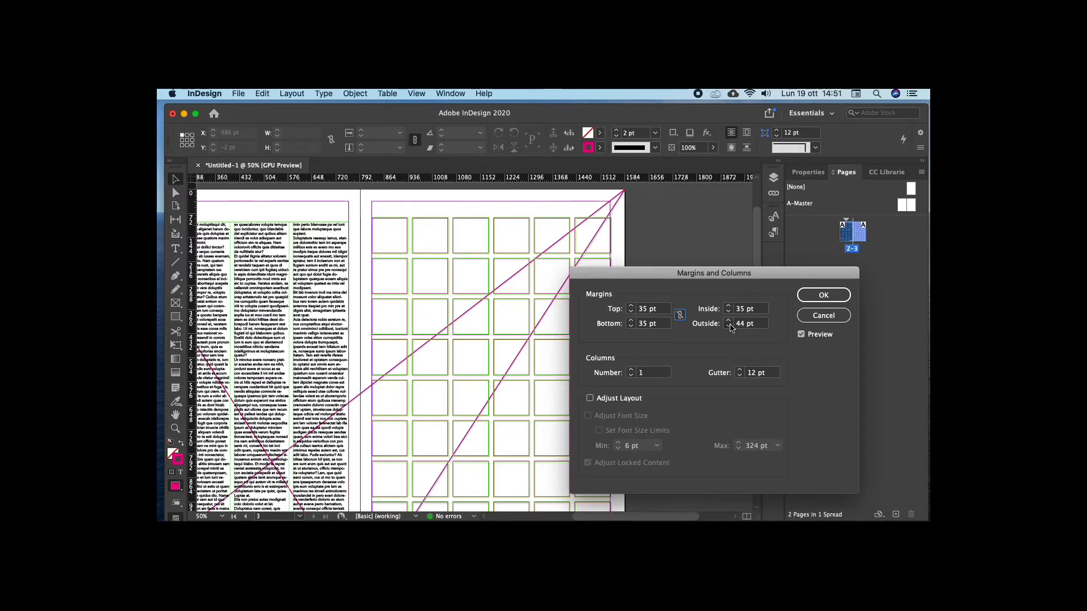
- Raise the top margin to 86 pt to meet the first row of squares and apply the margins
left_click(632, 306)
left_click(632, 306)
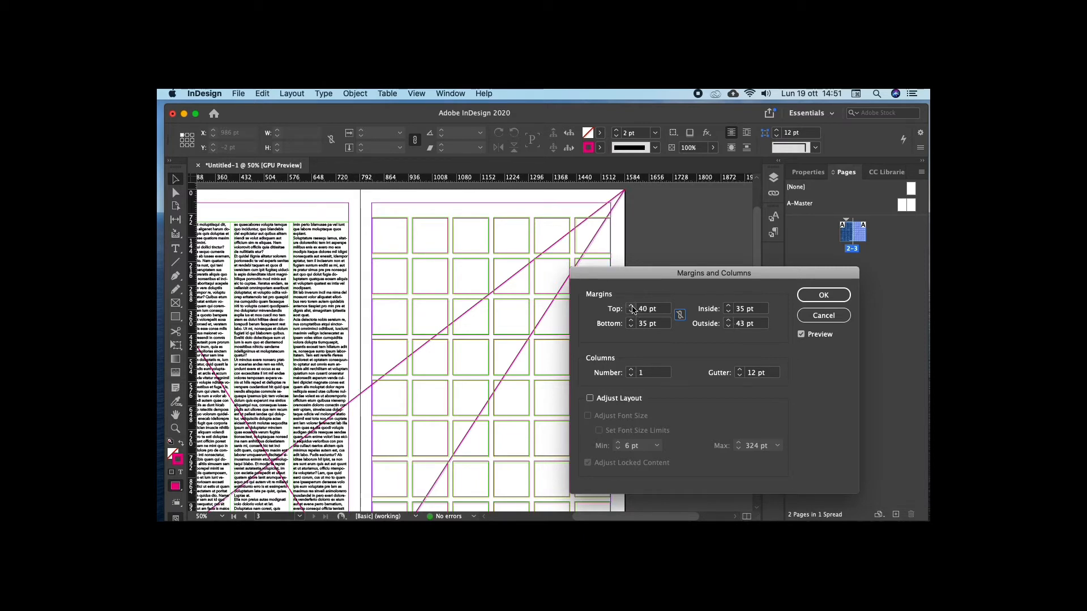
left_click(632, 306)
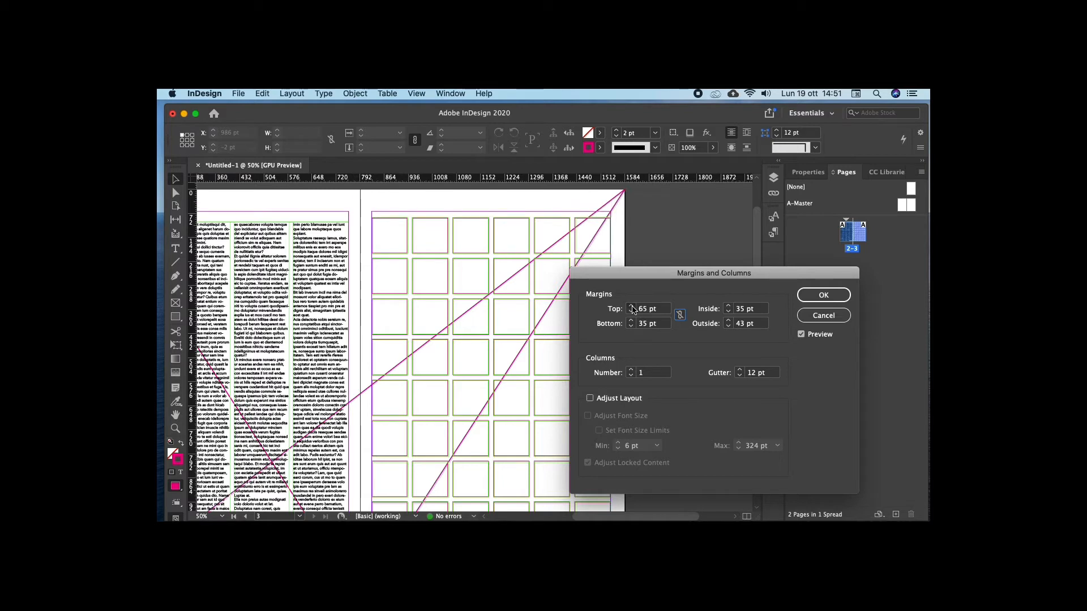
left_click(631, 306)
left_click(632, 306)
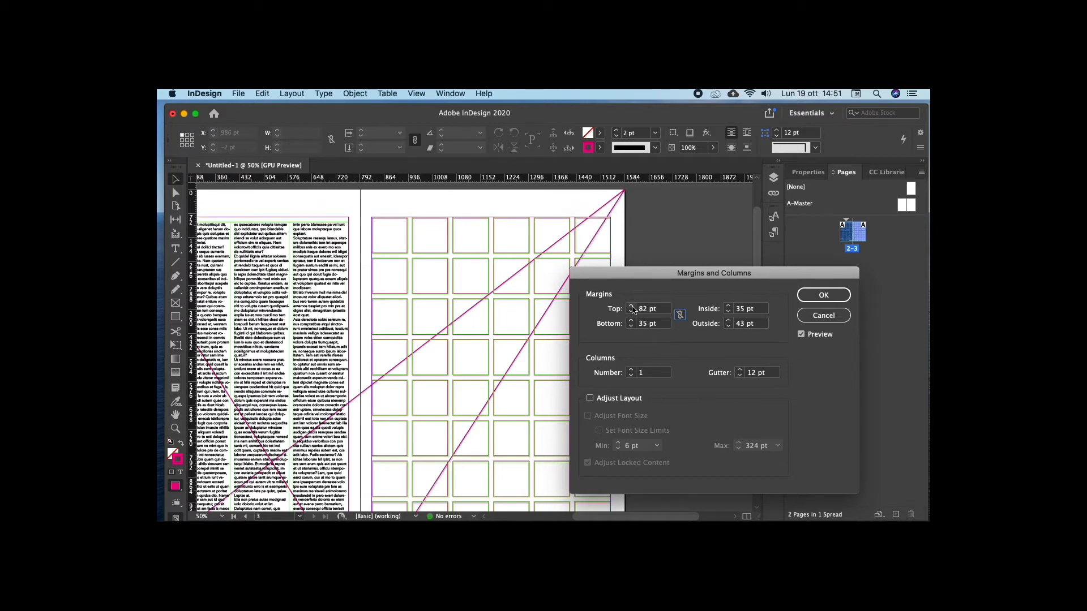
left_click(632, 306)
left_click(632, 306)
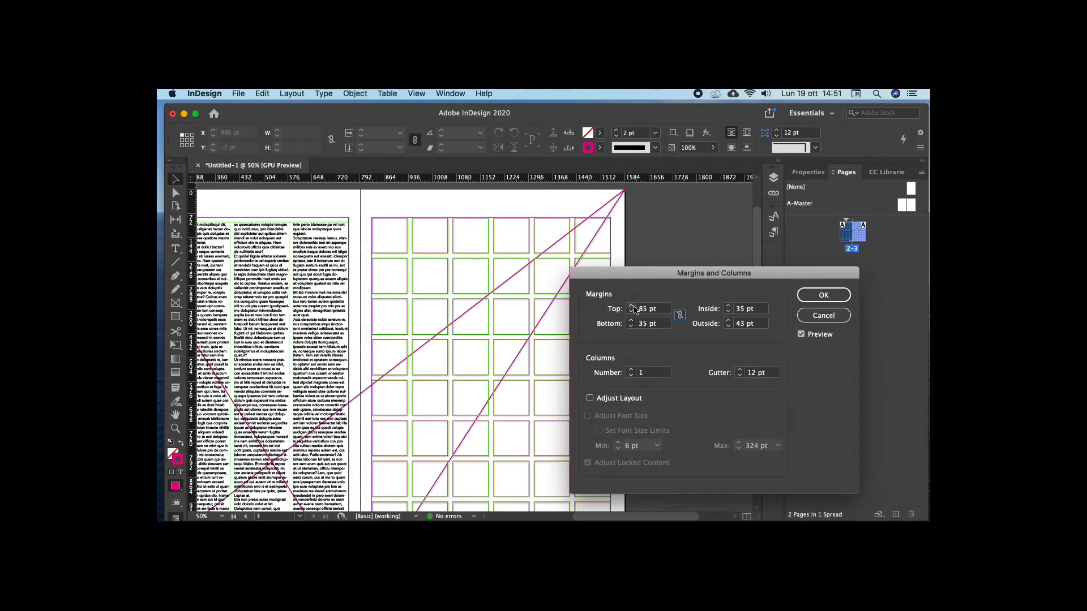
left_click(632, 306)
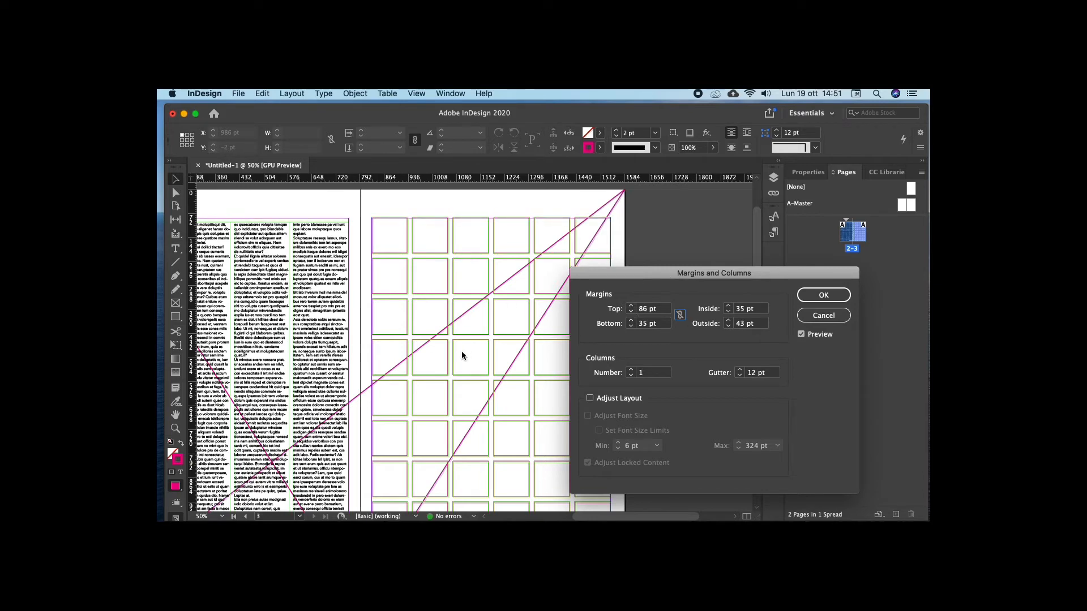
left_click(823, 295)
scroll(454, 371, "down", 2)
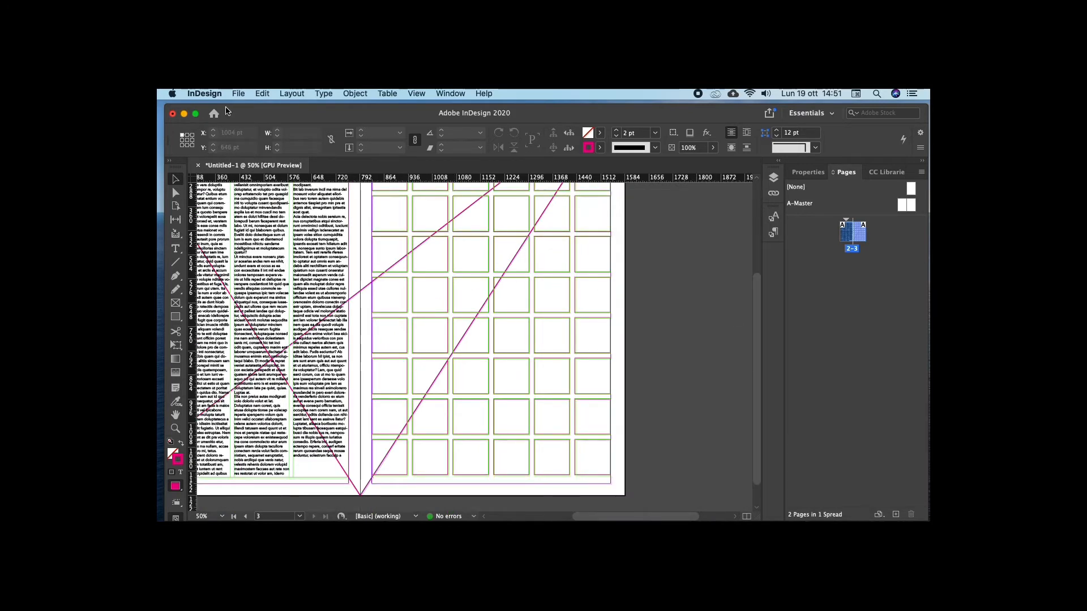
left_click(291, 94)
left_click(303, 118)
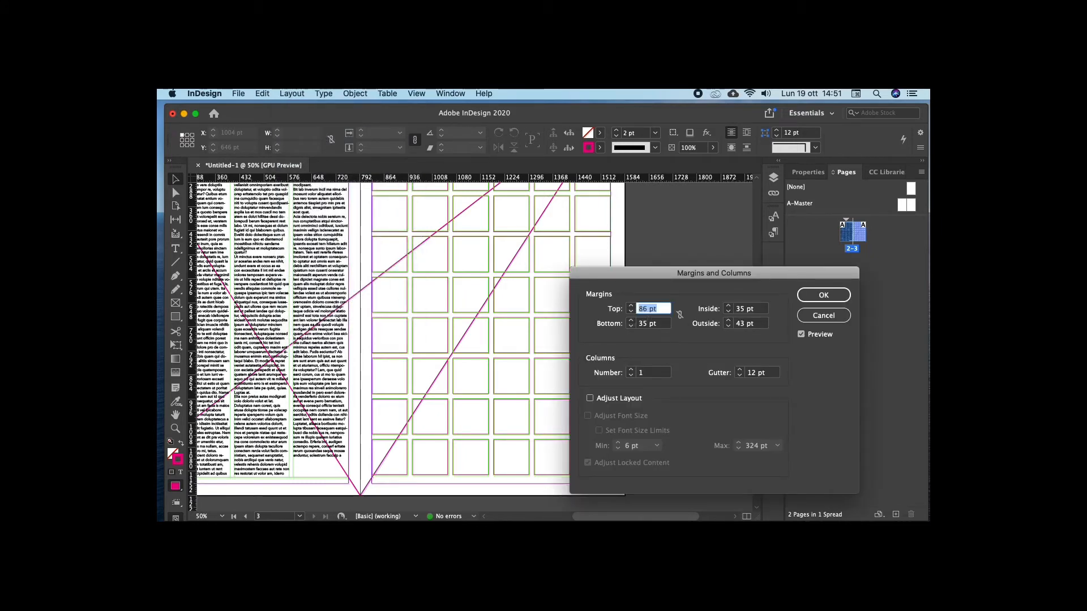
type("60")
key("Tab")
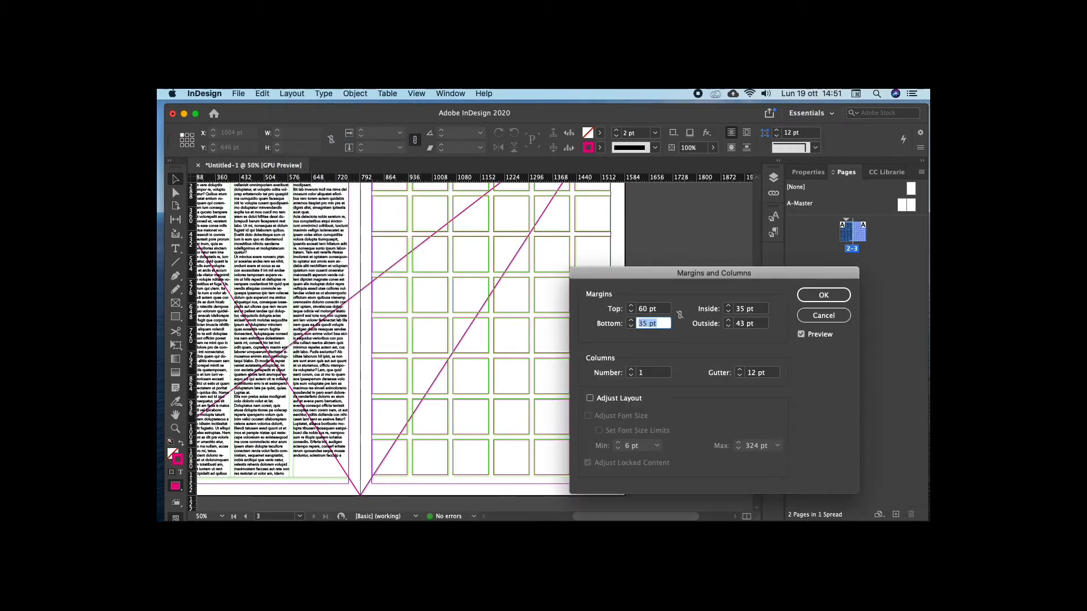
left_click(631, 307)
key("Return")
- Reopen the margin settings and set the bottom margin to 53 pt
left_click(262, 94)
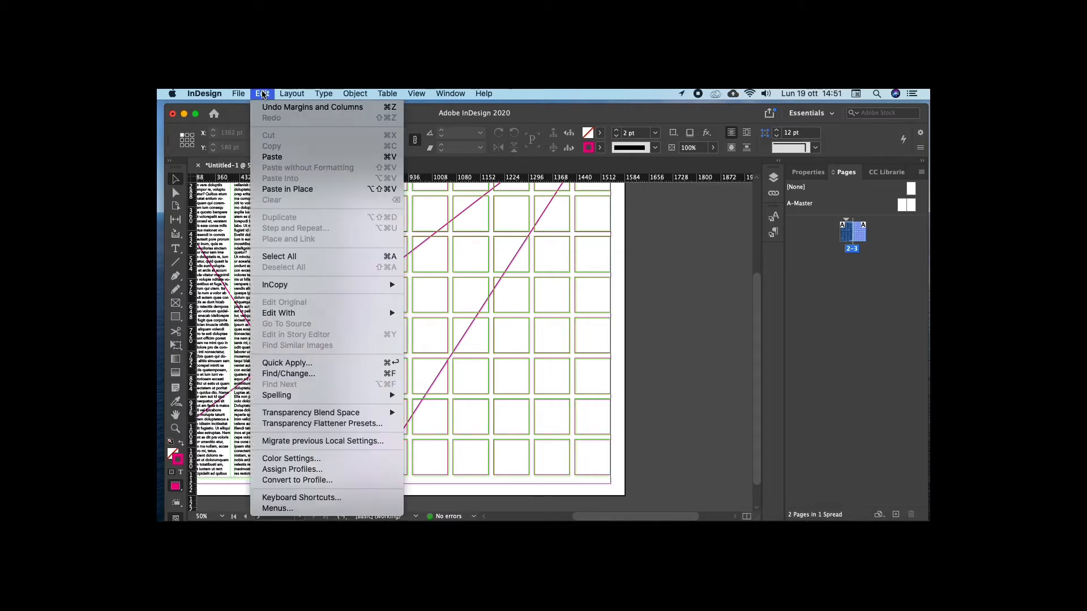
left_click(288, 117)
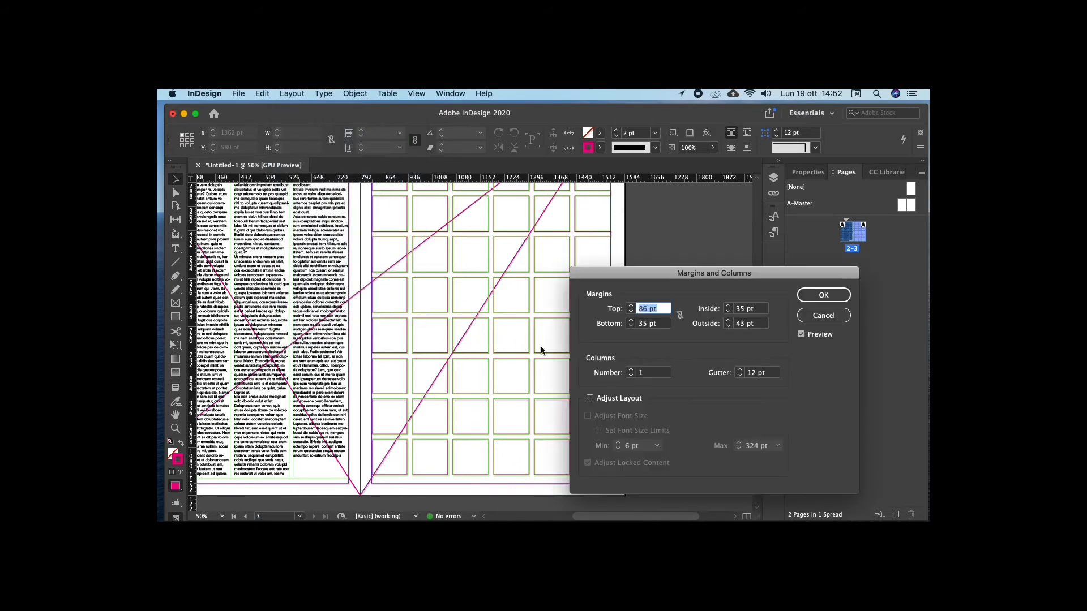
left_click(636, 324)
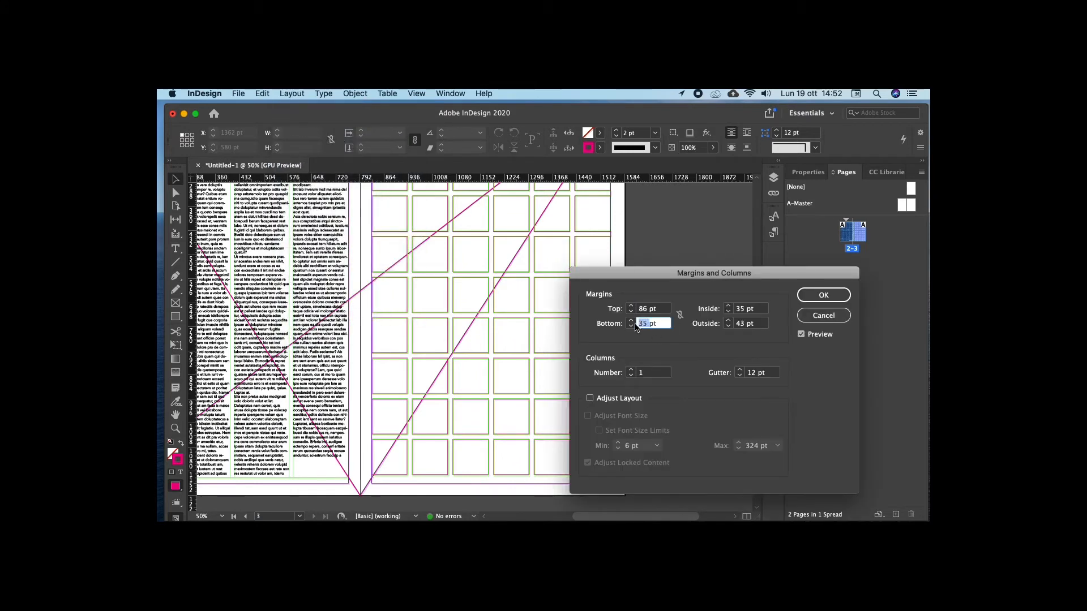
type("53")
key("Tab")
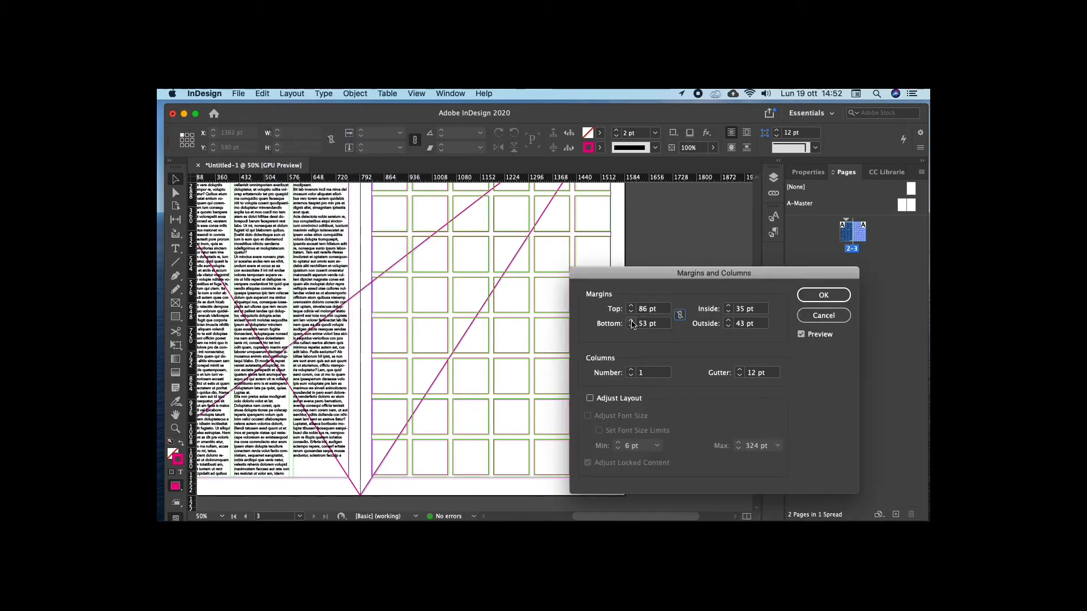
- Raise the bottom margin to 60 pt to meet the last row of squares and apply the margins
left_click(631, 322)
left_click(631, 321)
left_click(631, 321)
left_click(631, 321)
left_click(631, 322)
left_click(631, 321)
left_click(631, 321)
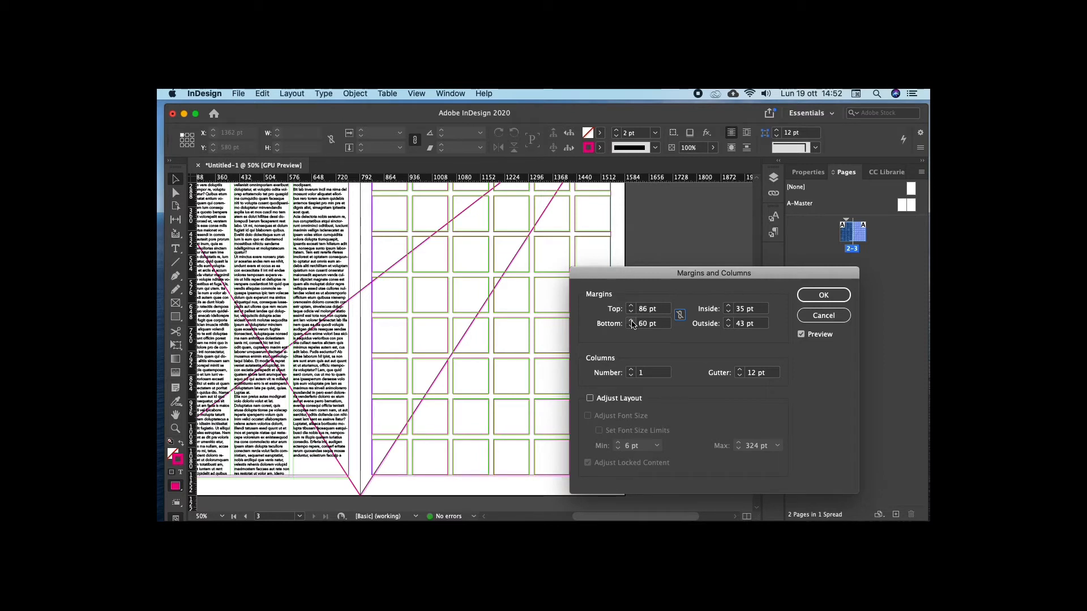
left_click(632, 321)
left_click(631, 326)
left_click(823, 295)
- Start creating guides fitted to the margins, with both row and column gutters at 14 pt
scroll(520, 307, "up", 5)
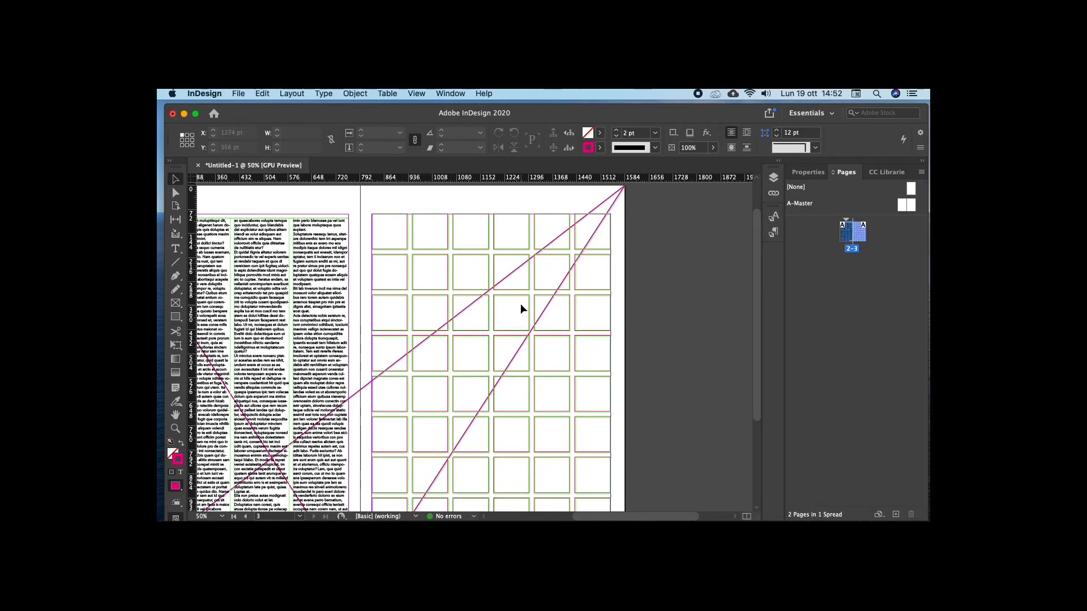
left_click(292, 94)
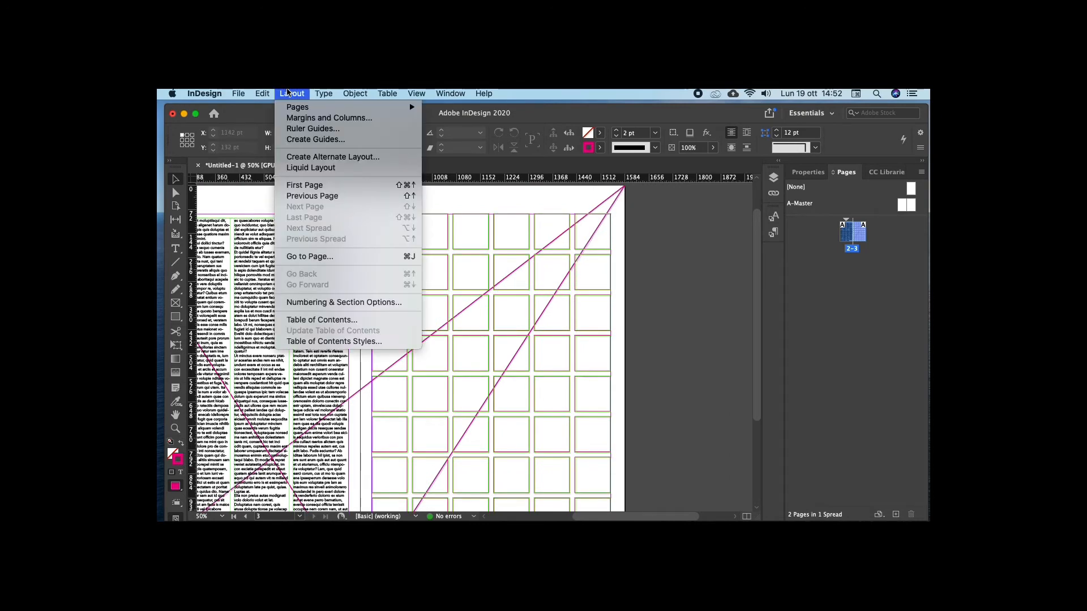
left_click(316, 139)
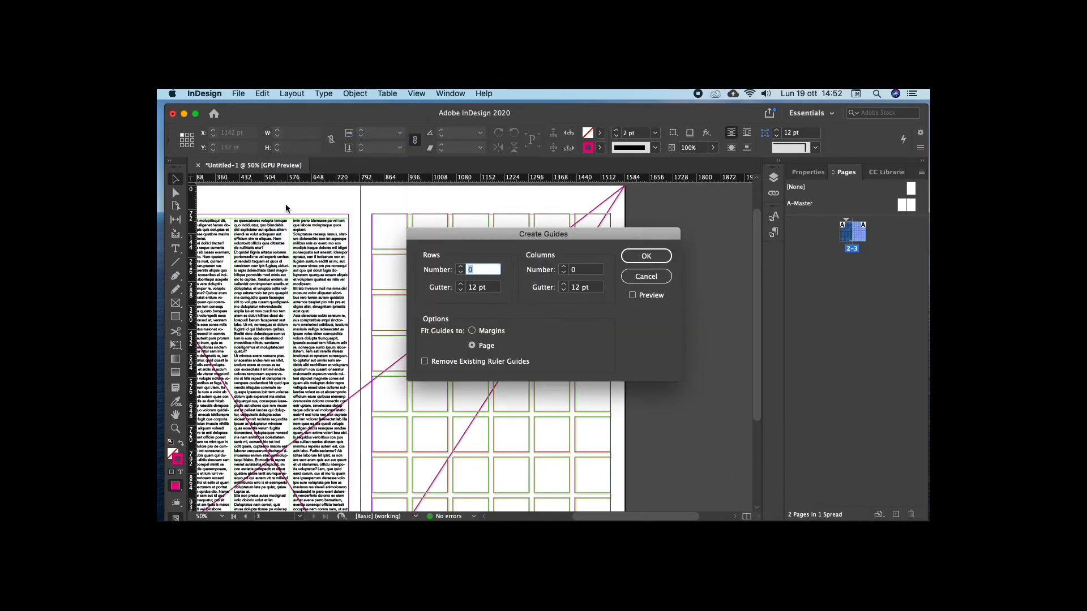
left_click(494, 333)
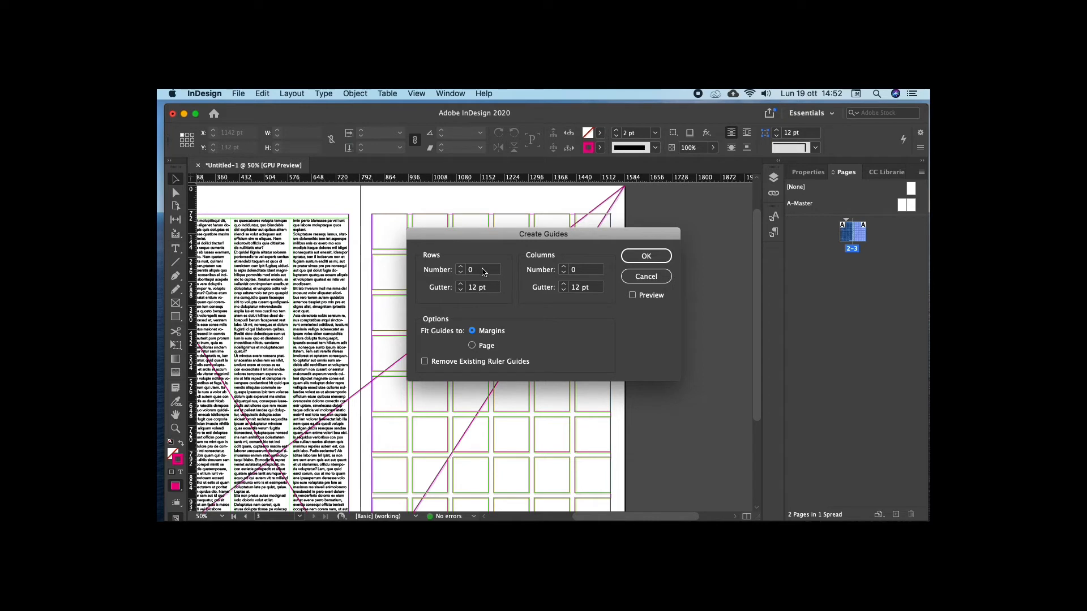
left_click(479, 287)
type("14")
key("Tab")
key("Tab")
type("14")
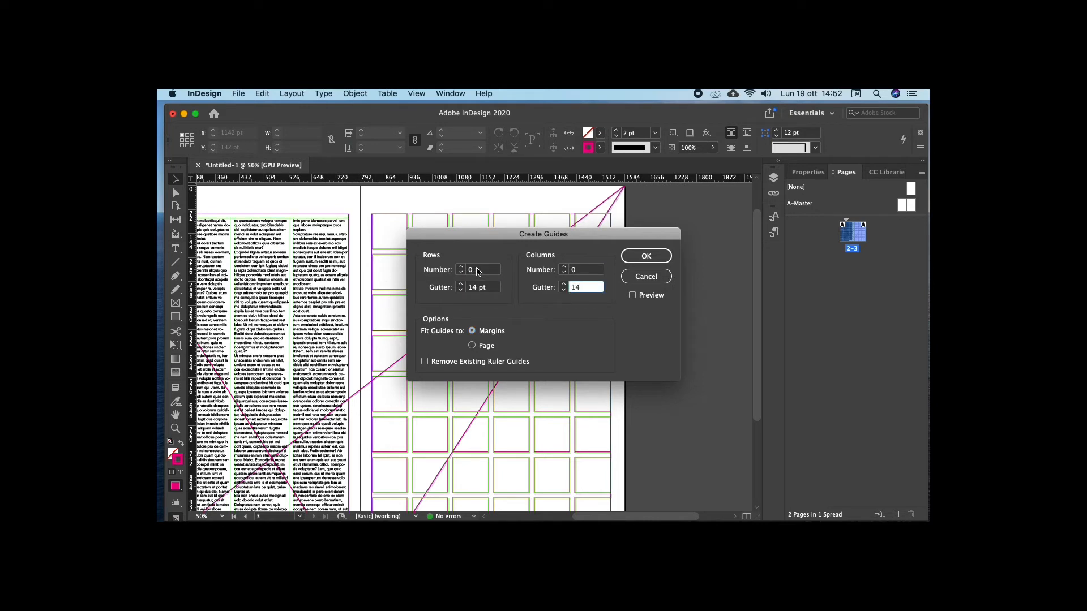
- Set the number of guide rows to 8 and turn on the preview
left_click(460, 271)
type("8")
key("Tab")
key("Tab")
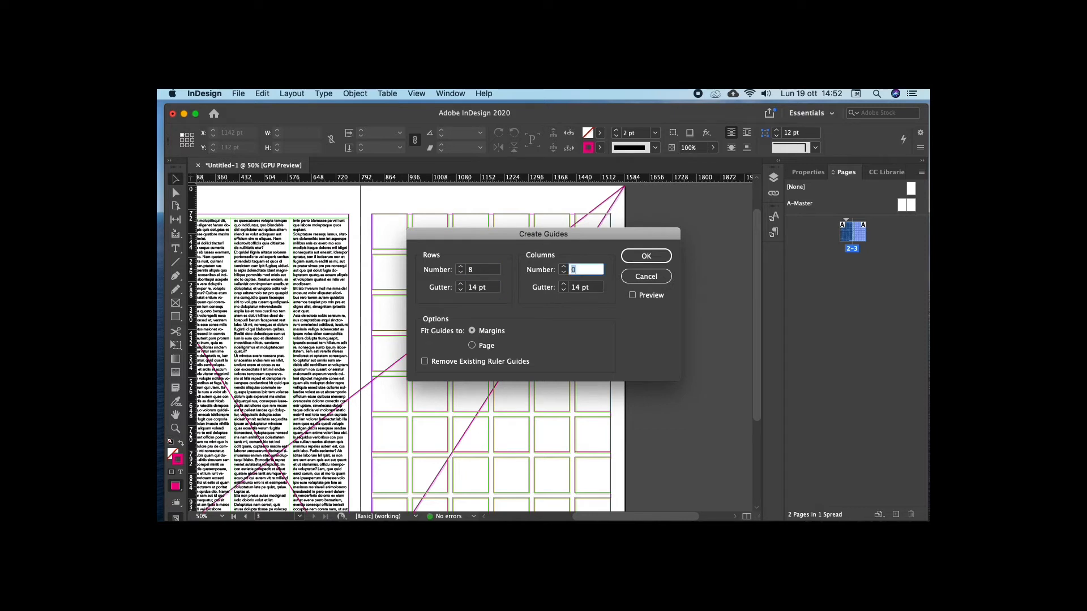
left_click(657, 296)
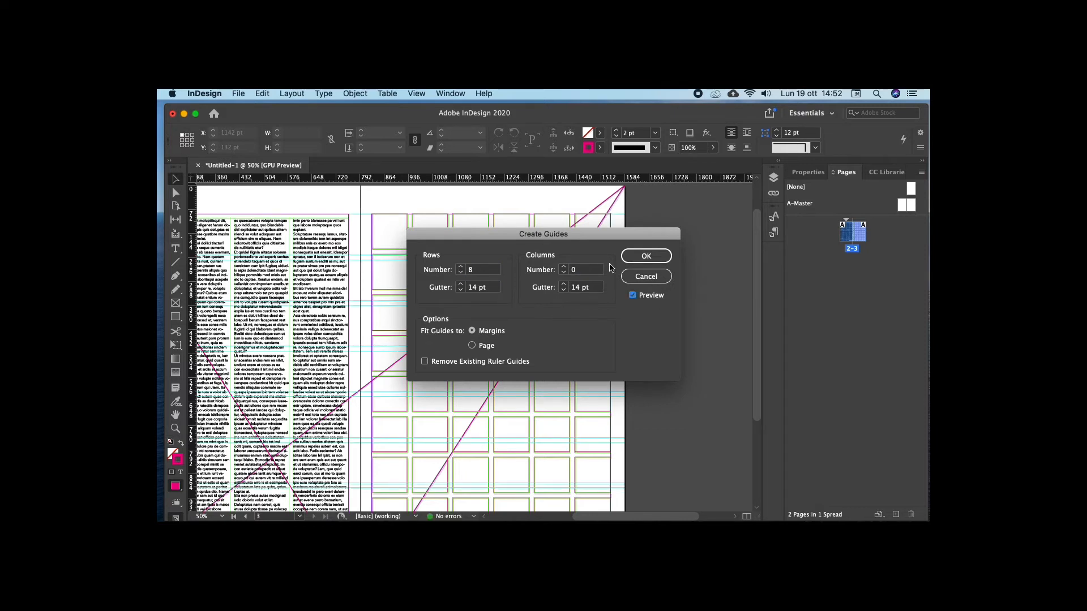
- Raise the guide rows to 9, set the columns to 6, and create the guides
left_click(460, 267)
key("Tab")
key("Tab")
type("6")
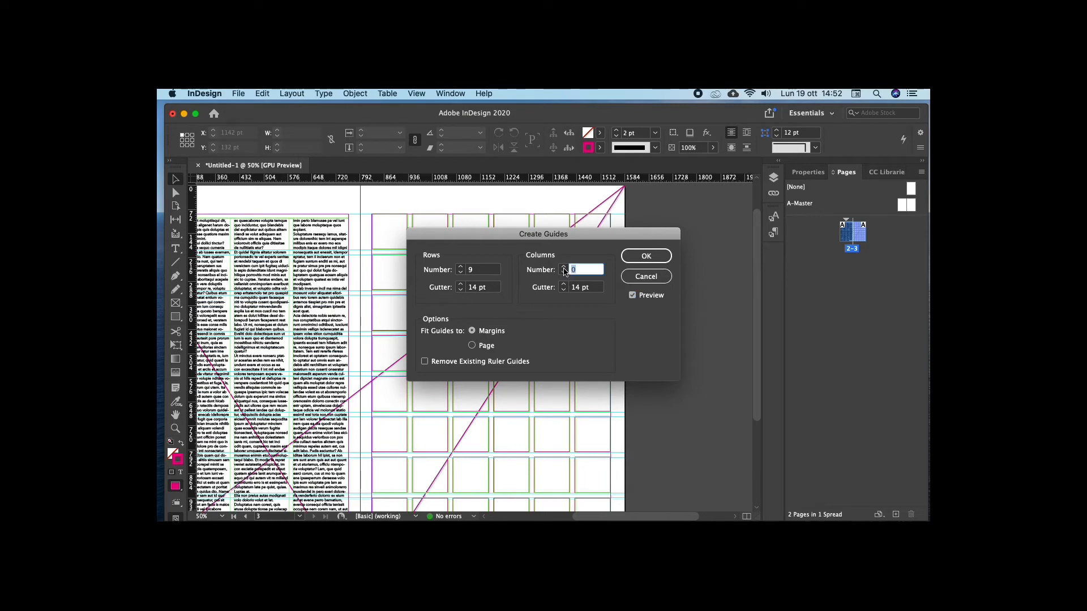
key("Tab")
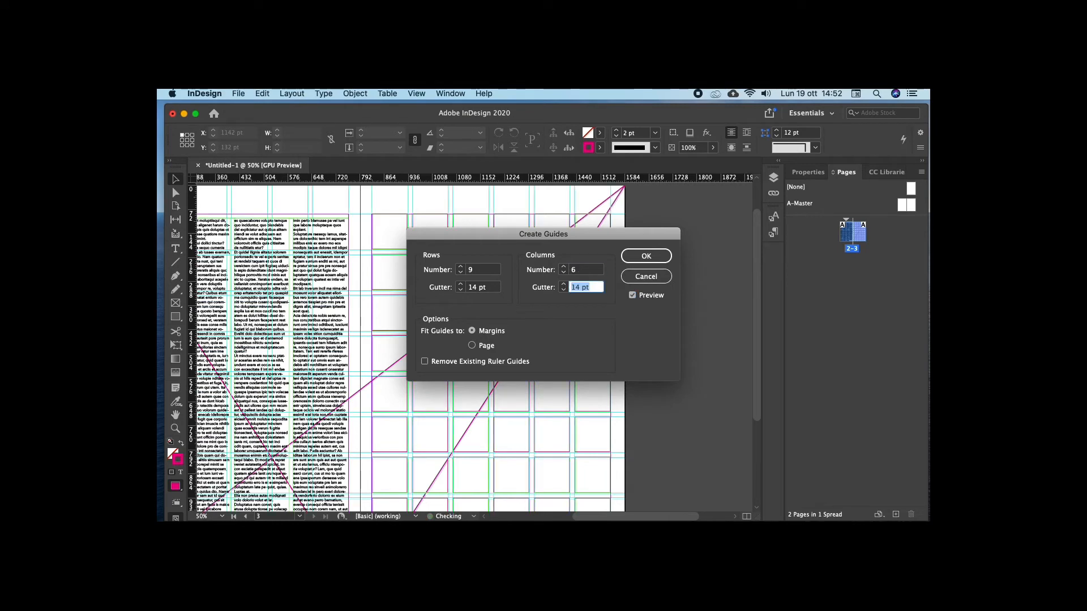
left_click(646, 258)
- Compare the guides with the squares up close and start a new guide set with 9 rows and a 13,5 pt row gutter
left_click(434, 291, "super")
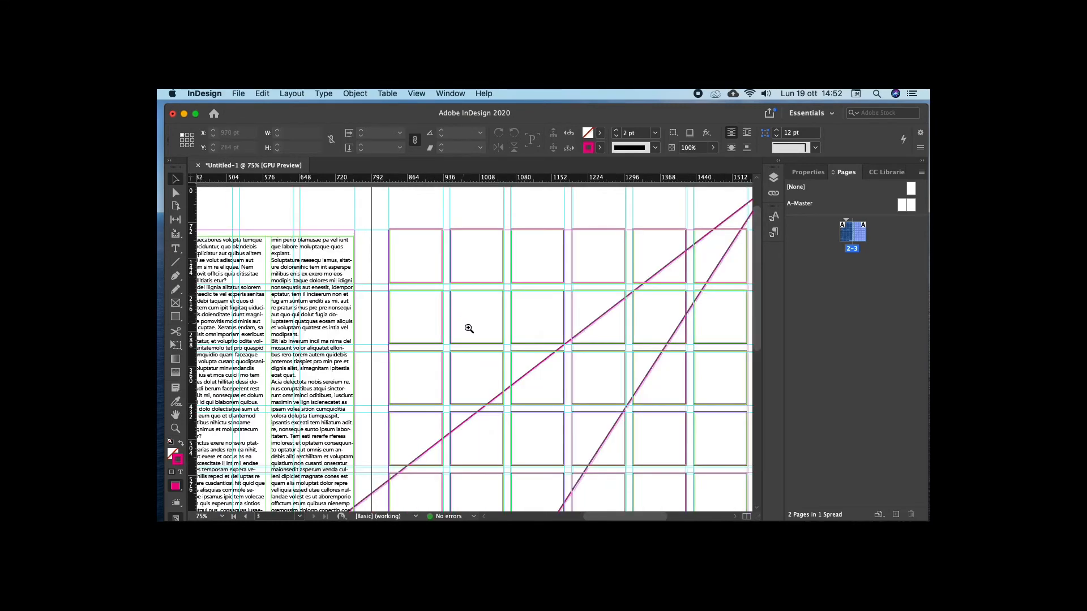
left_click(471, 329, "super")
left_click(481, 333, "super")
left_click(481, 333, "super")
left_click_drag(459, 296, 393, 329)
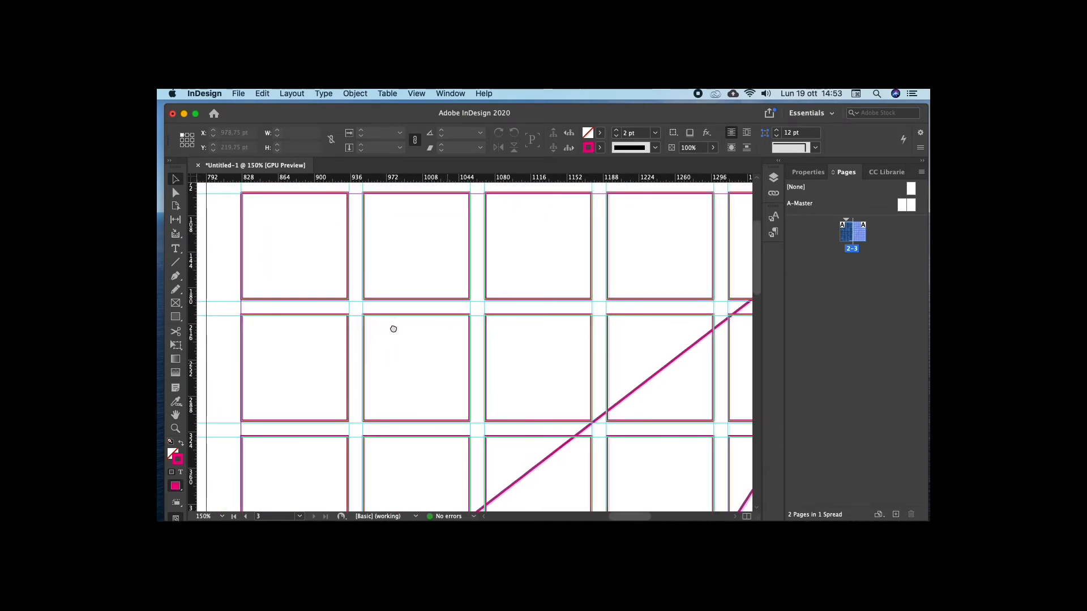
left_click(291, 93)
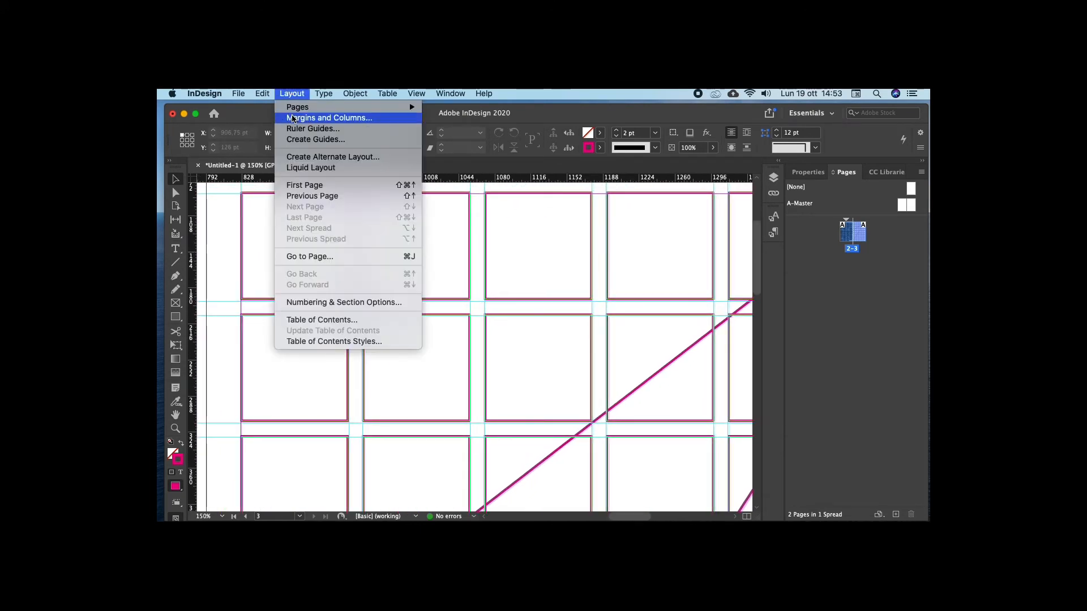
left_click(305, 139)
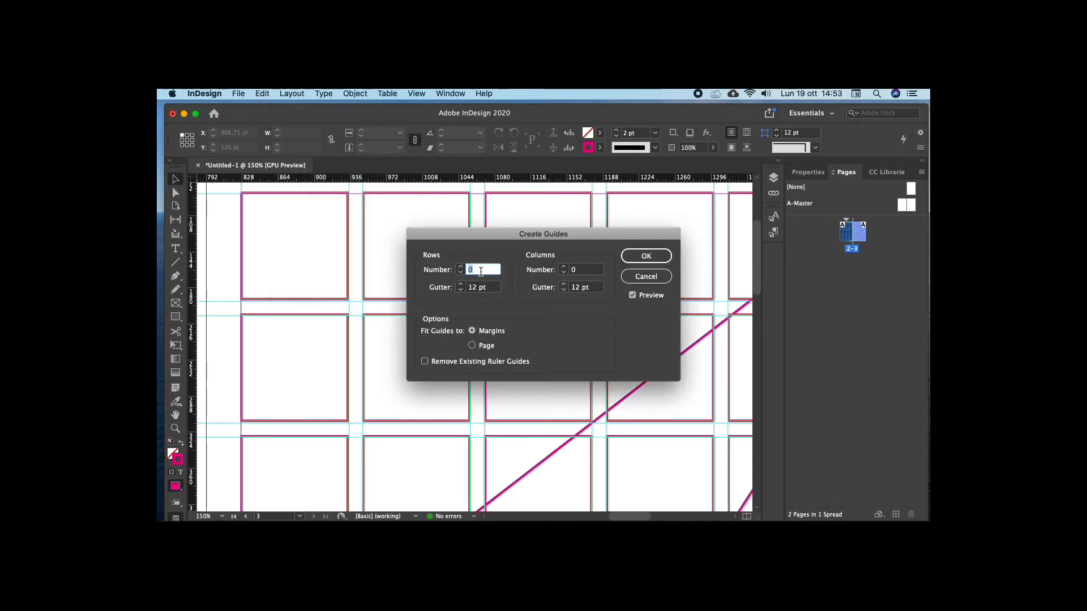
type("9")
key("Tab")
type("13,5")
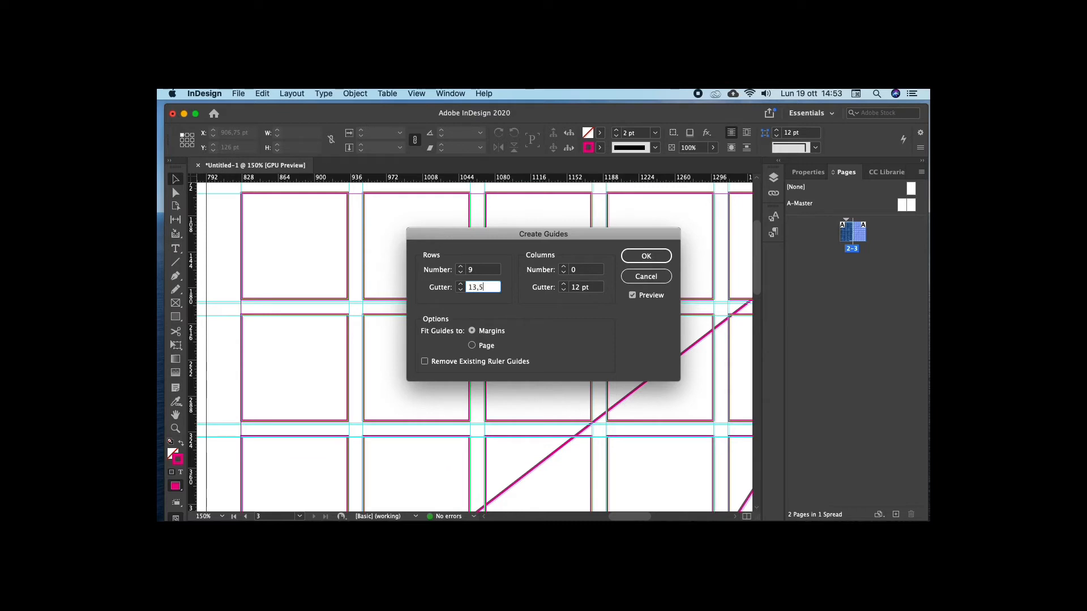
- Set 6 guide columns with a 13,5 pt gutter, remove the existing ruler guides, and create the new guides
key("Tab")
type("6")
key("Tab")
type("13,5")
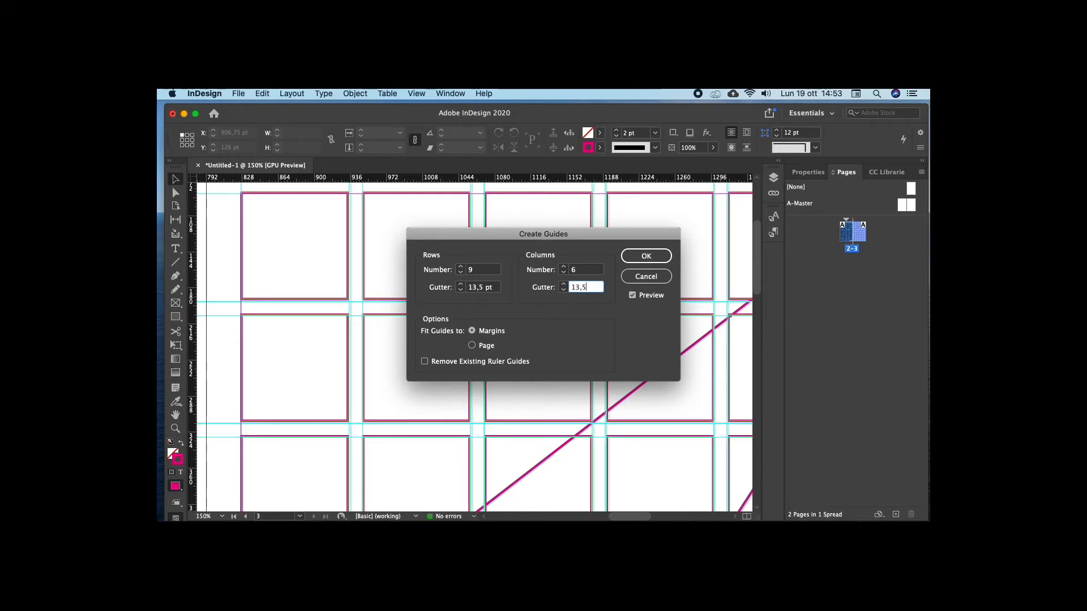
key("Tab")
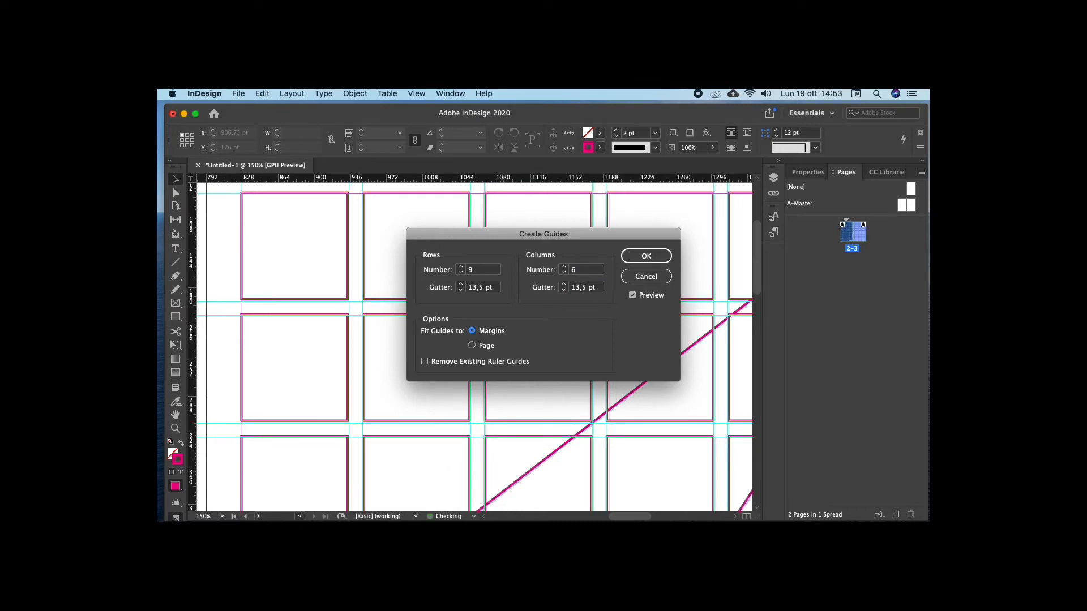
left_click(492, 361)
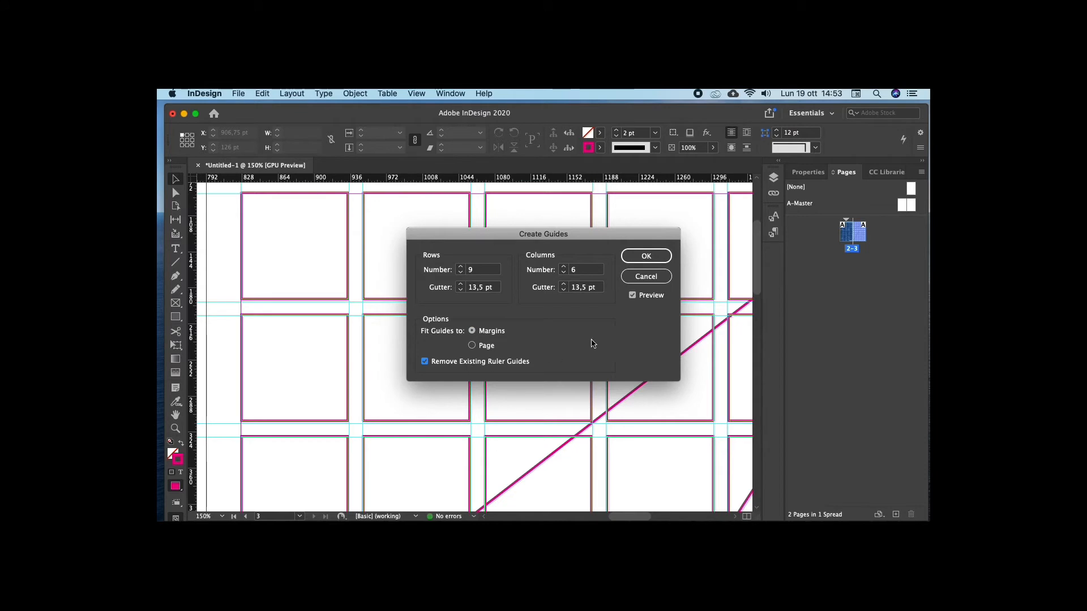
left_click(646, 257)
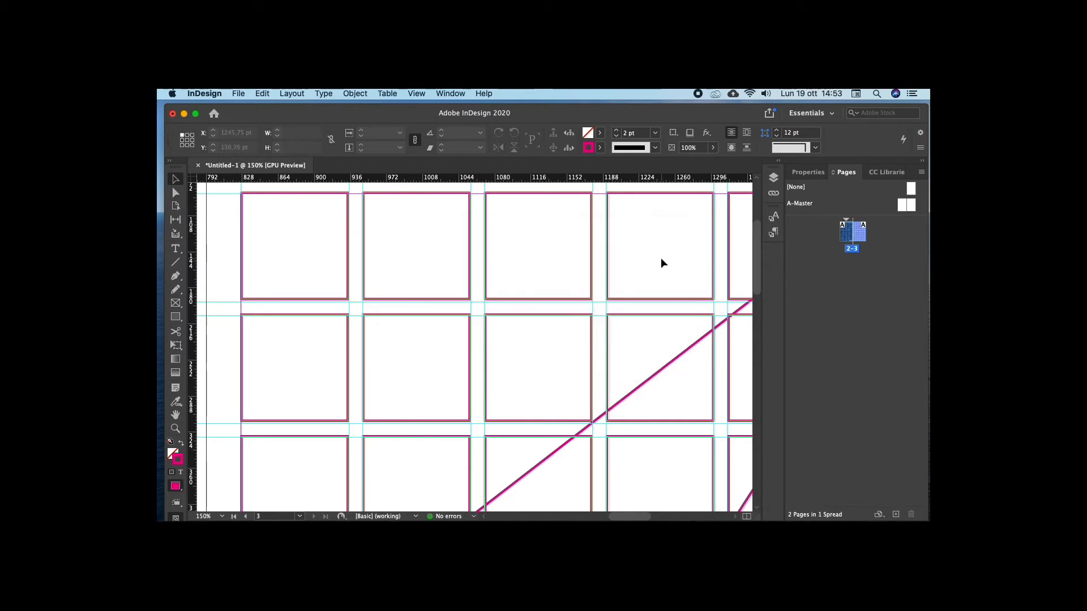
- Check the guides across the spread and hide the Grid and Main frame layers
key("super+minus")
key("super+minus")
key("super+minus")
key("super+minus")
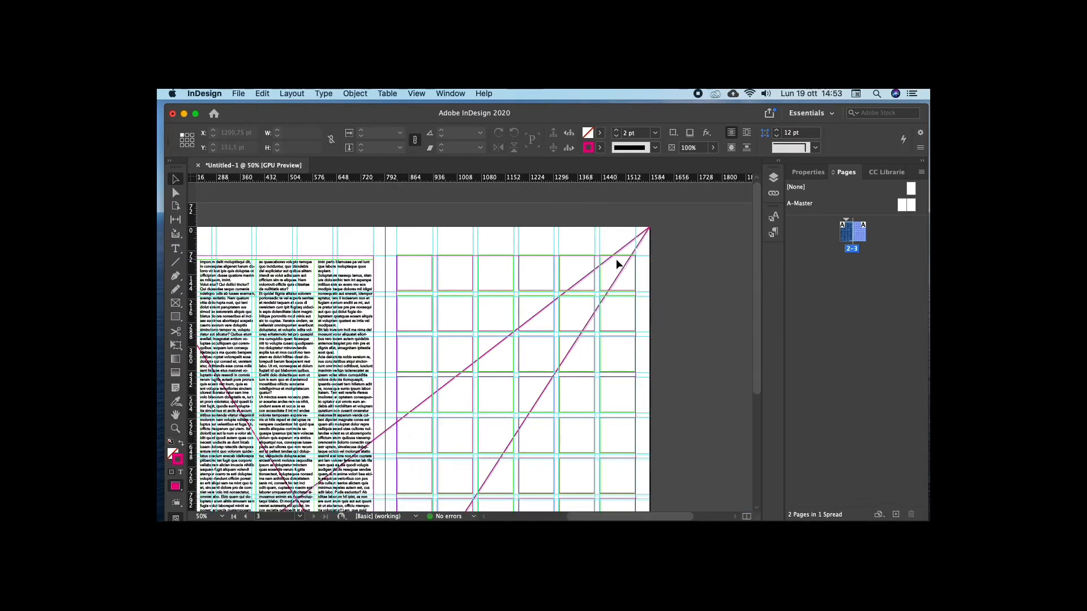
left_click_drag(501, 444, 450, 399)
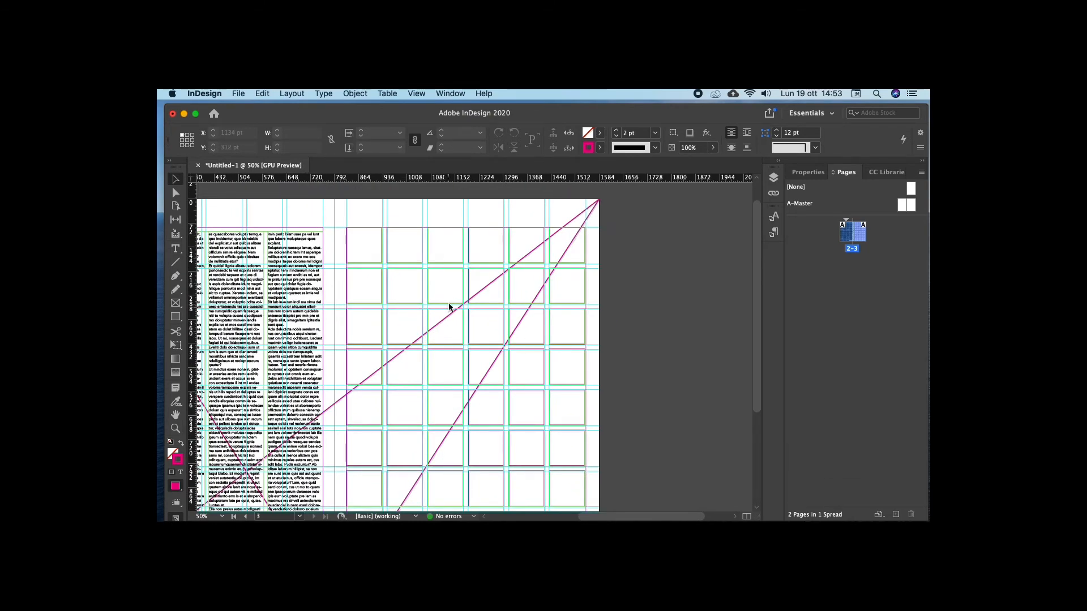
left_click_drag(428, 400, 469, 398)
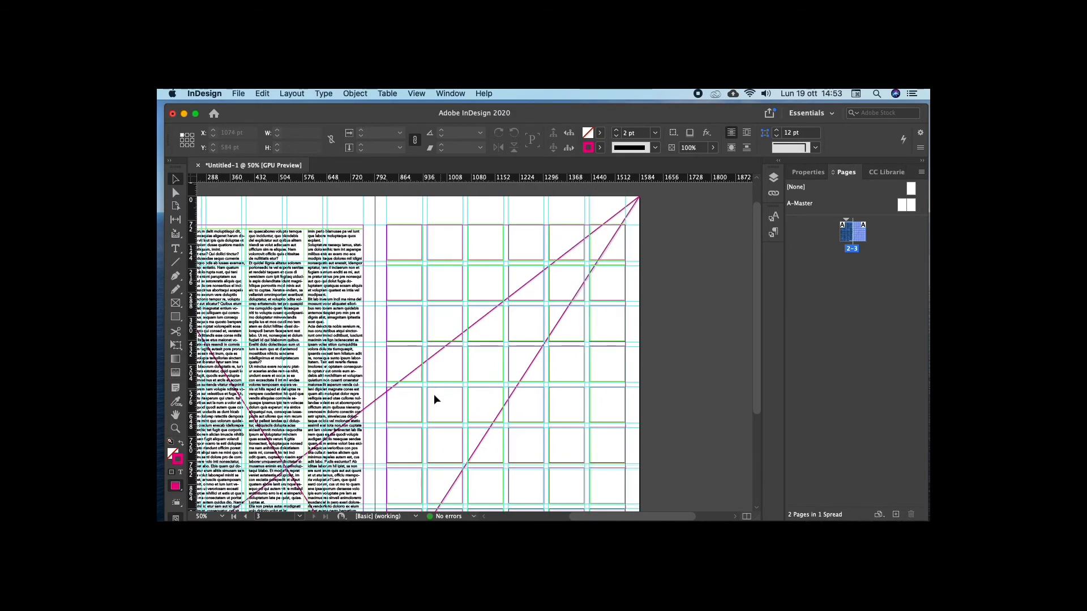
left_click(774, 179)
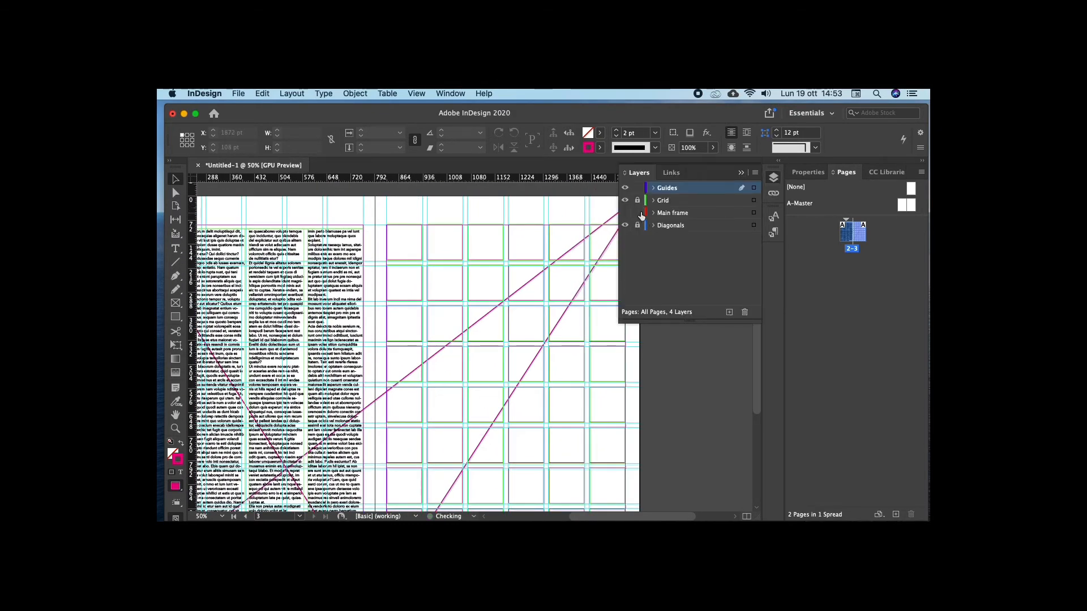
left_click(626, 200)
left_click(626, 213)
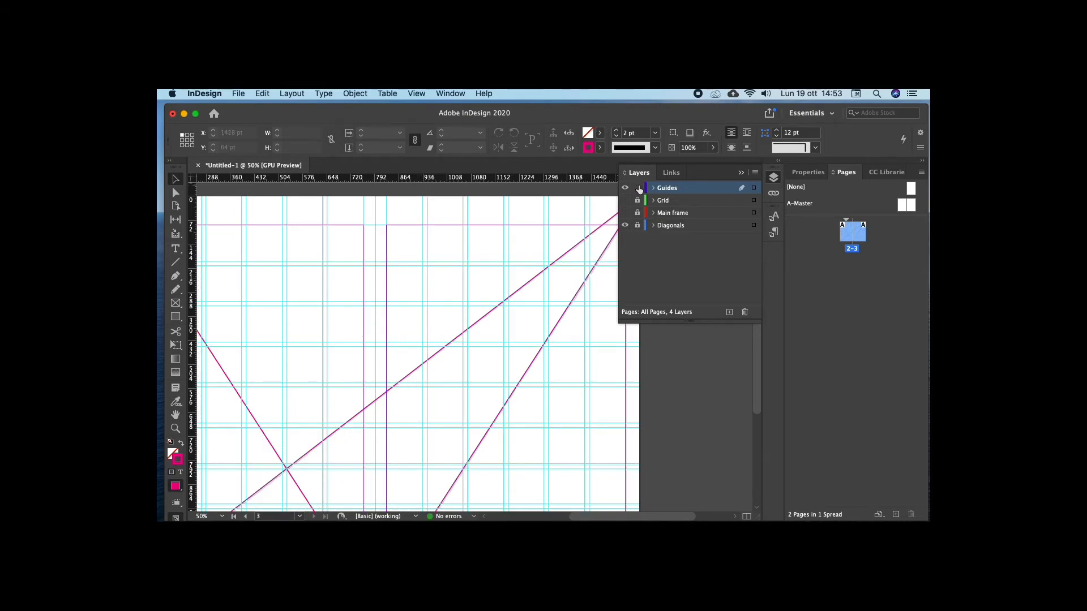
- Open the Grids preferences and set the baseline grid relative to the top margin
key("super+space")
left_click(342, 265, "super")
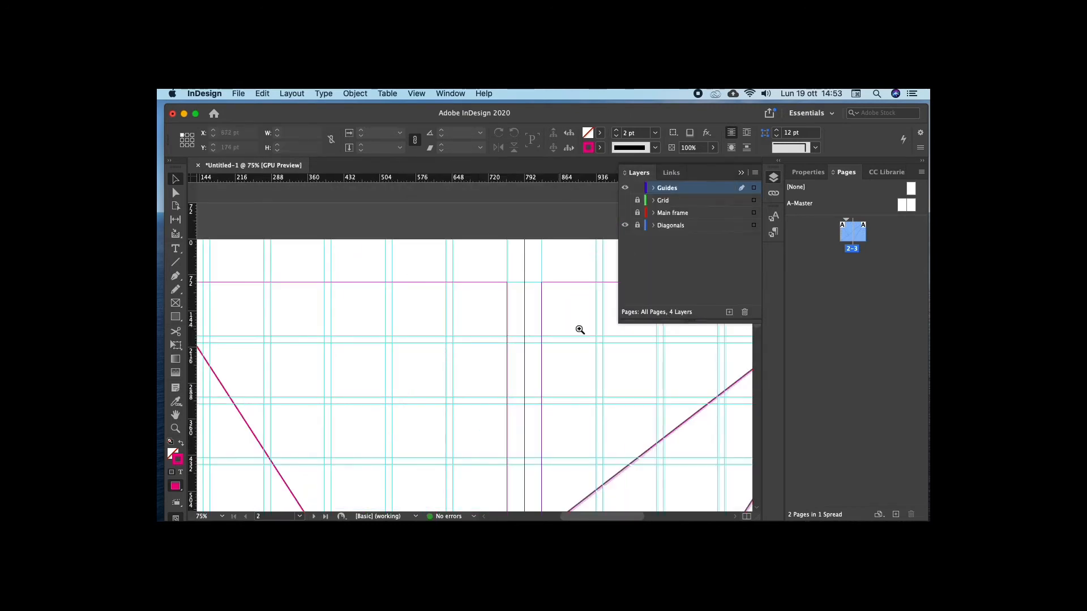
left_click(580, 330, "super")
left_click(549, 335, "super")
left_click_drag(507, 362, 517, 306)
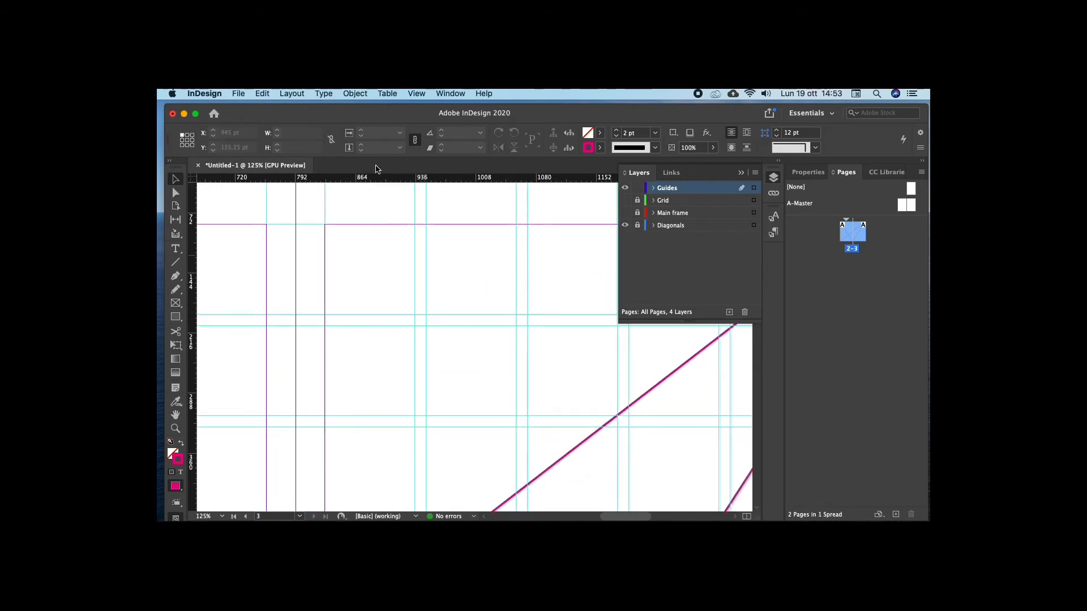
left_click(236, 93)
mouse_move(204, 94)
mouse_move(232, 117)
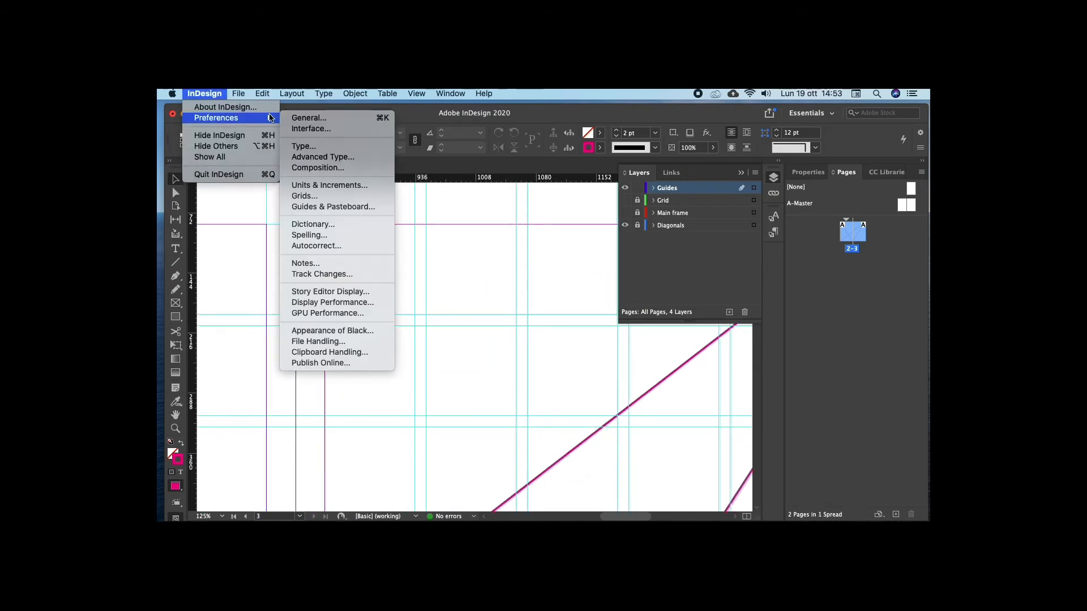
left_click(346, 195)
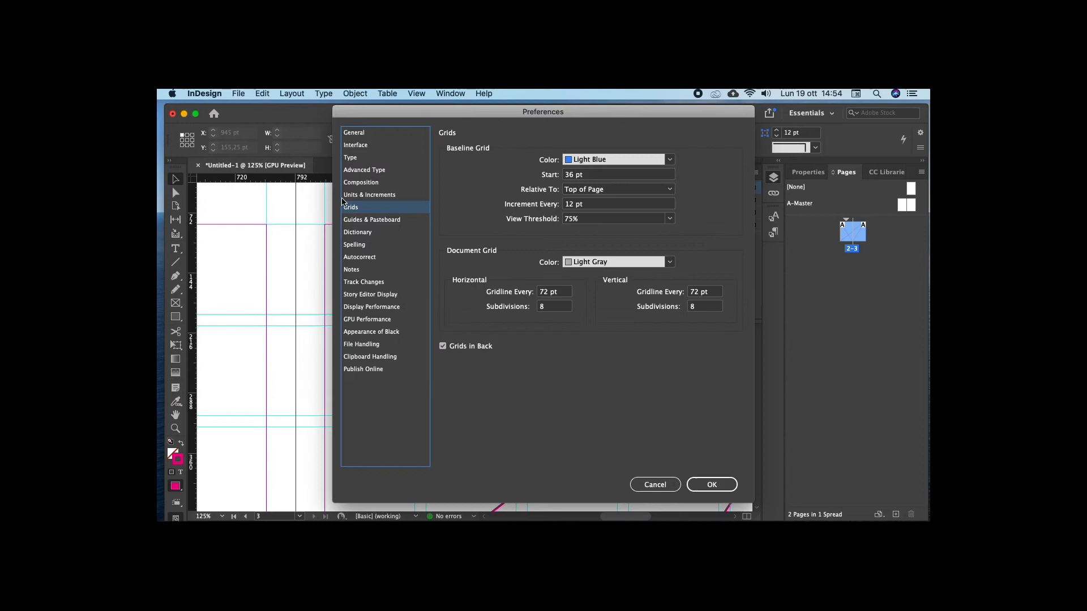
left_click(615, 189)
left_click(583, 212)
key("Tab")
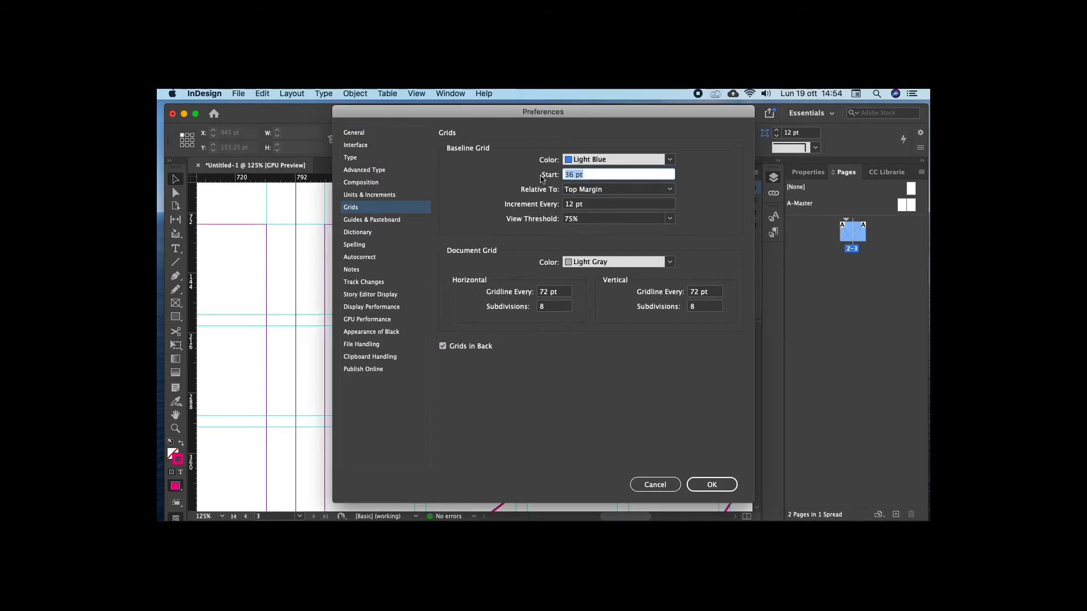
- Start the baseline grid at 0 pt, set its increment to 13,5 pt, and apply the preferences
type("0")
key("Tab")
key("Tab")
type("13,5")
key("Tab")
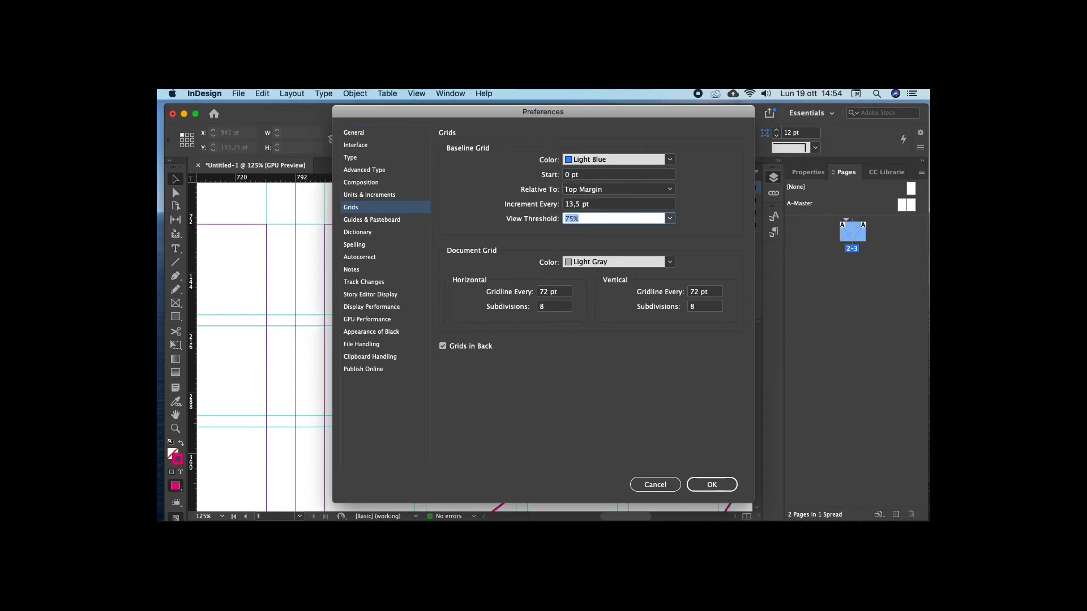
left_click(722, 484)
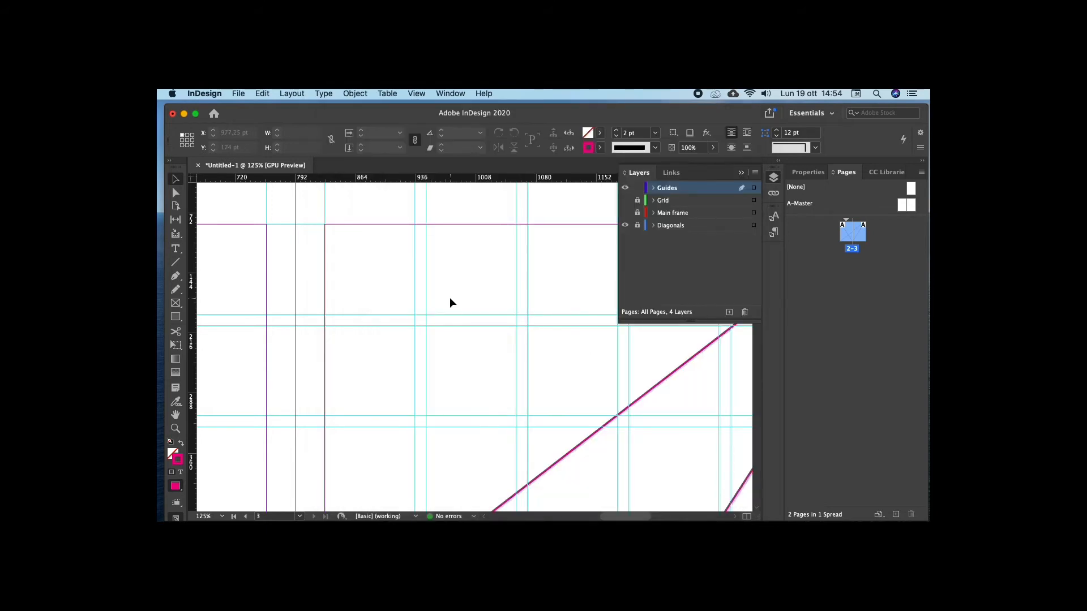
- Show the baseline grid and check its alignment with the guide rows down to the bottom margin
left_click(176, 502)
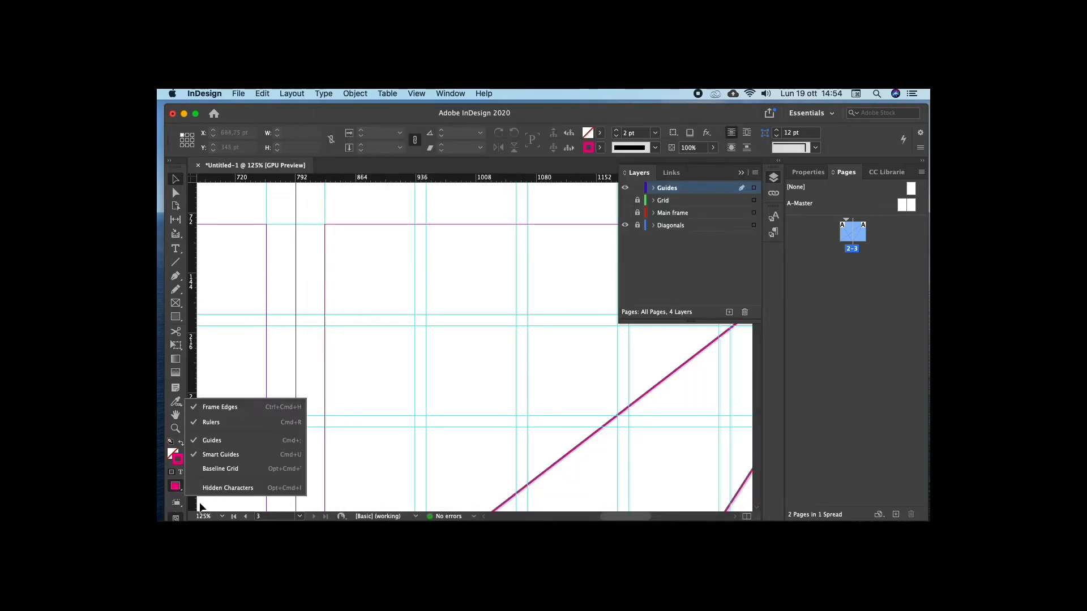
left_click(239, 473)
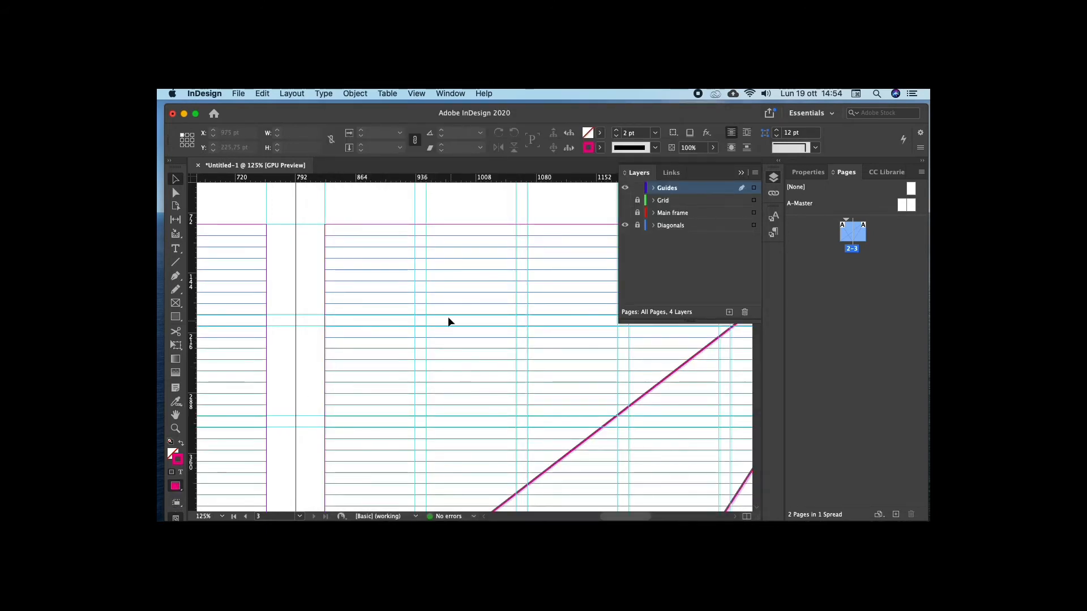
scroll(441, 336, "down", 3)
scroll(441, 336, "down", 20)
scroll(419, 252, "right", 2)
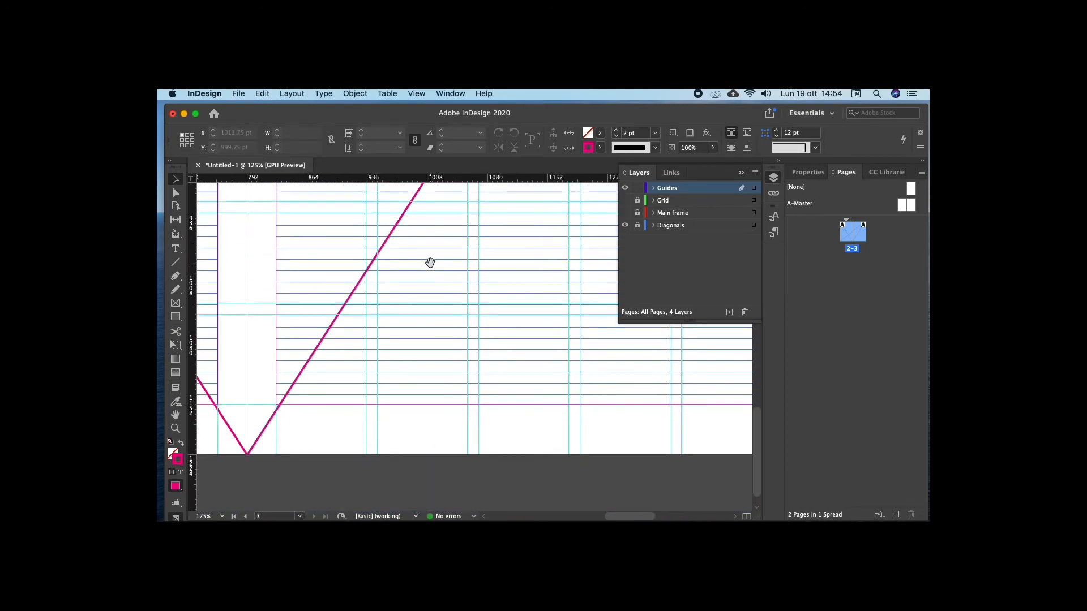
scroll(470, 293, "up", 15)
scroll(412, 323, "right", 2)
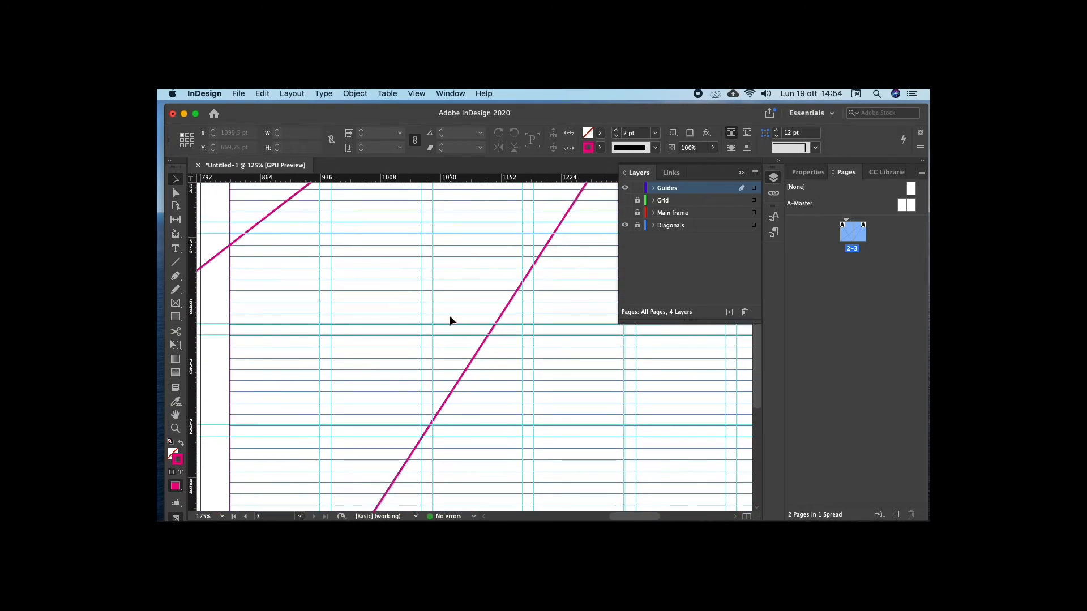
key("super+minus")
key("super+minus")
key("super+minus")
key("super+minus")
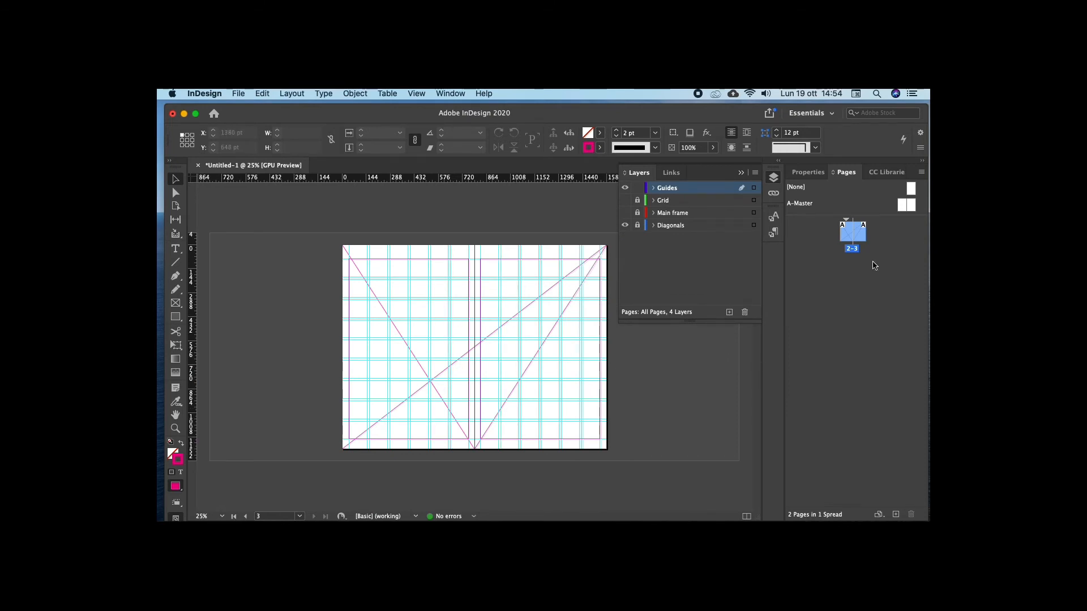
- View both pages of the A-Master spread and return to document pages 2-3
double_click(902, 206)
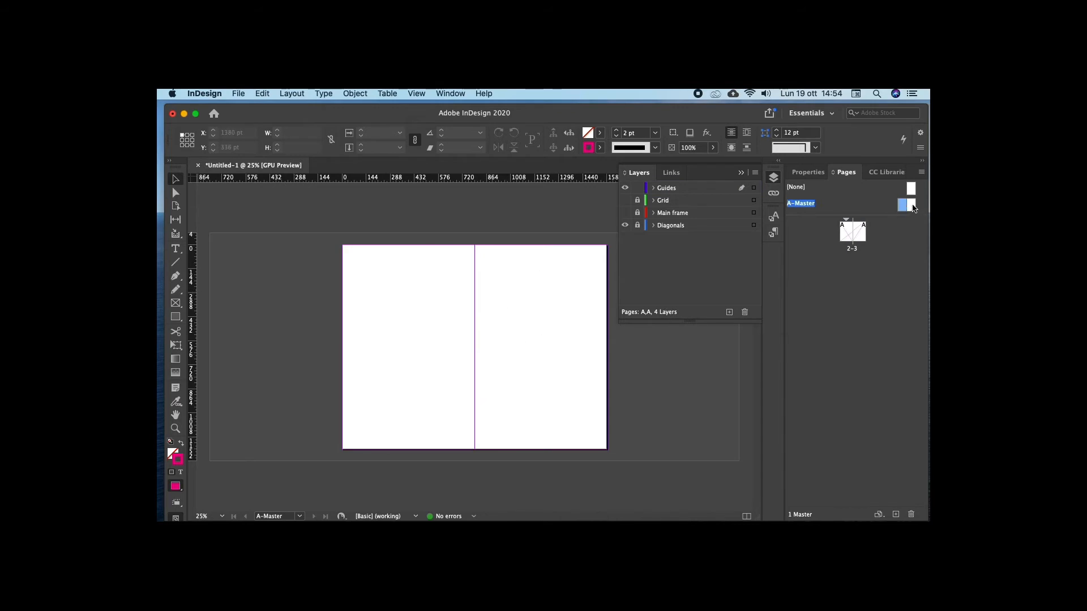
double_click(912, 206)
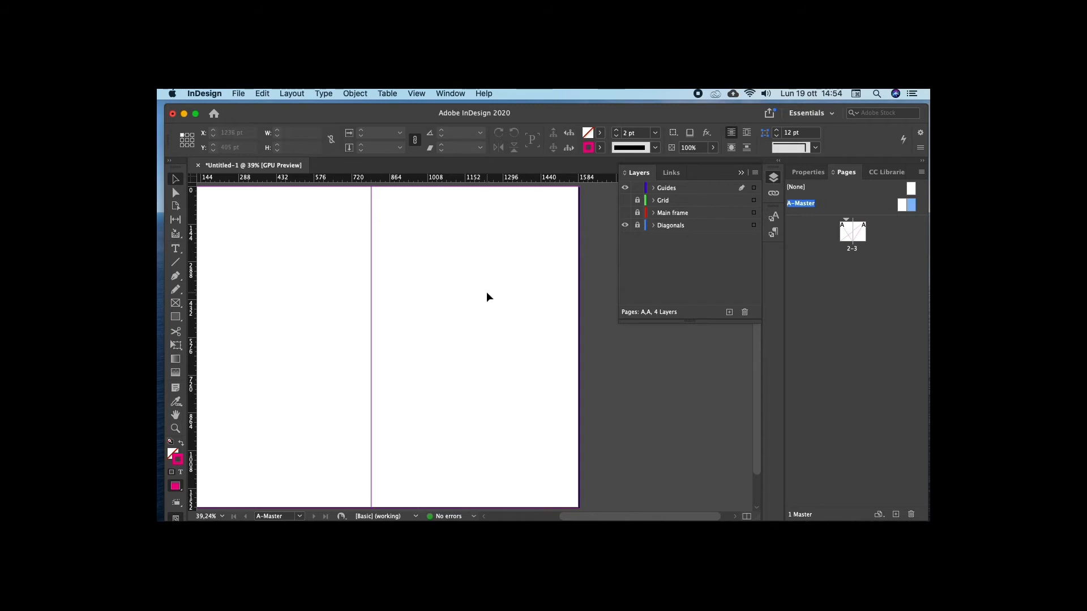
double_click(857, 233)
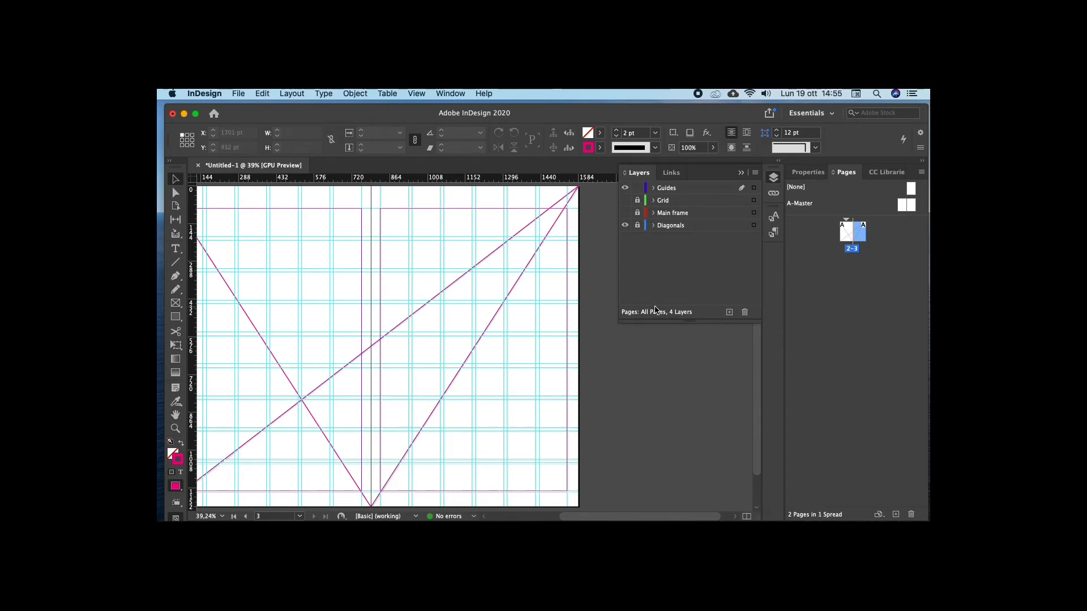
- Start a new print document from the Tabloid preset with points as the units
left_click(238, 94)
mouse_move(240, 107)
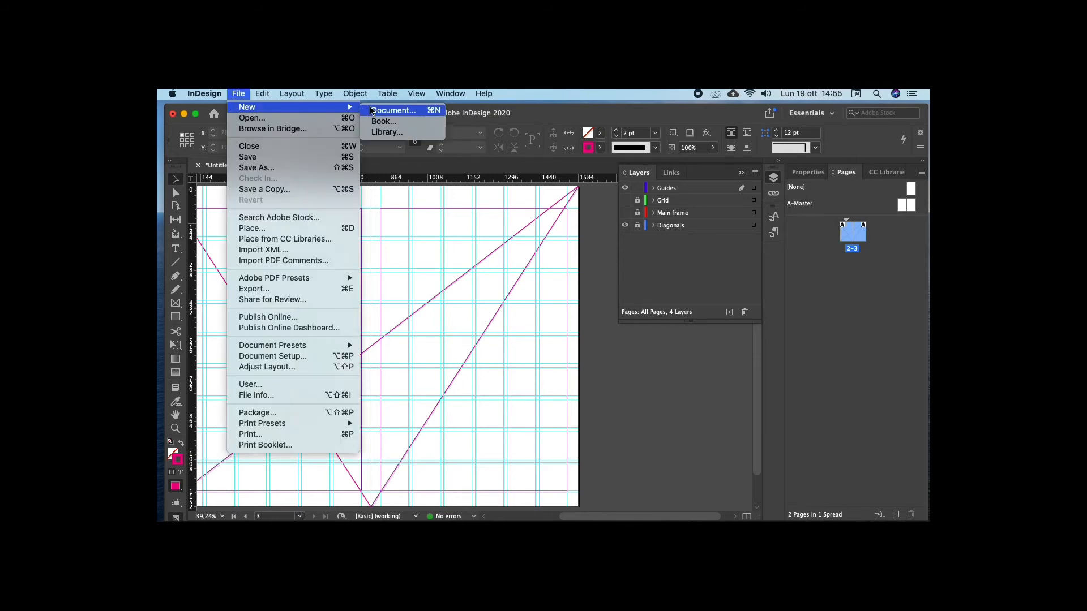
left_click(390, 111)
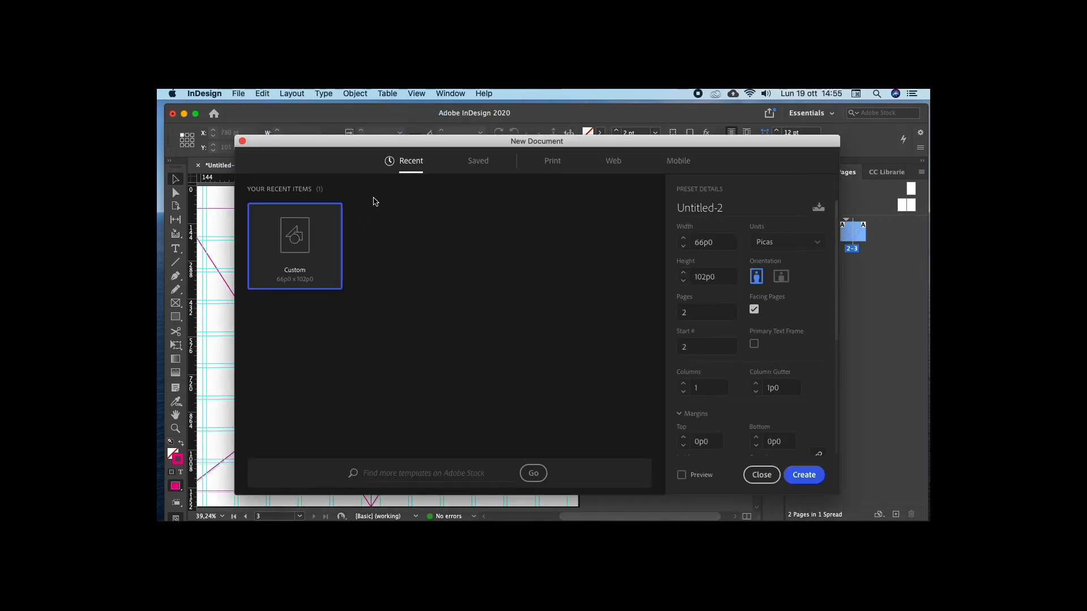
left_click(552, 162)
left_click(500, 244)
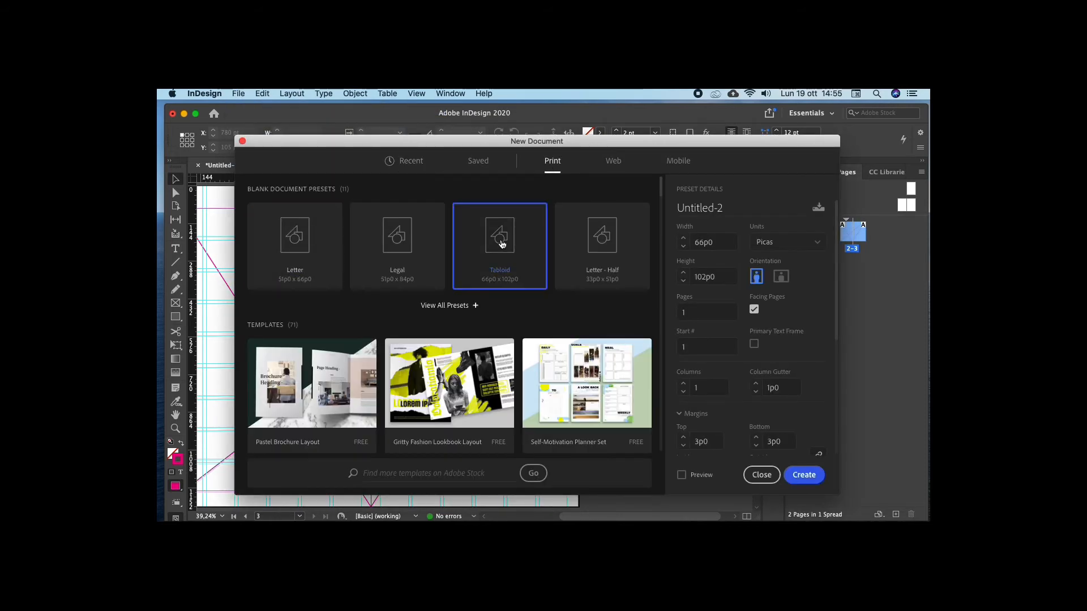
left_click(795, 244)
left_click(793, 262)
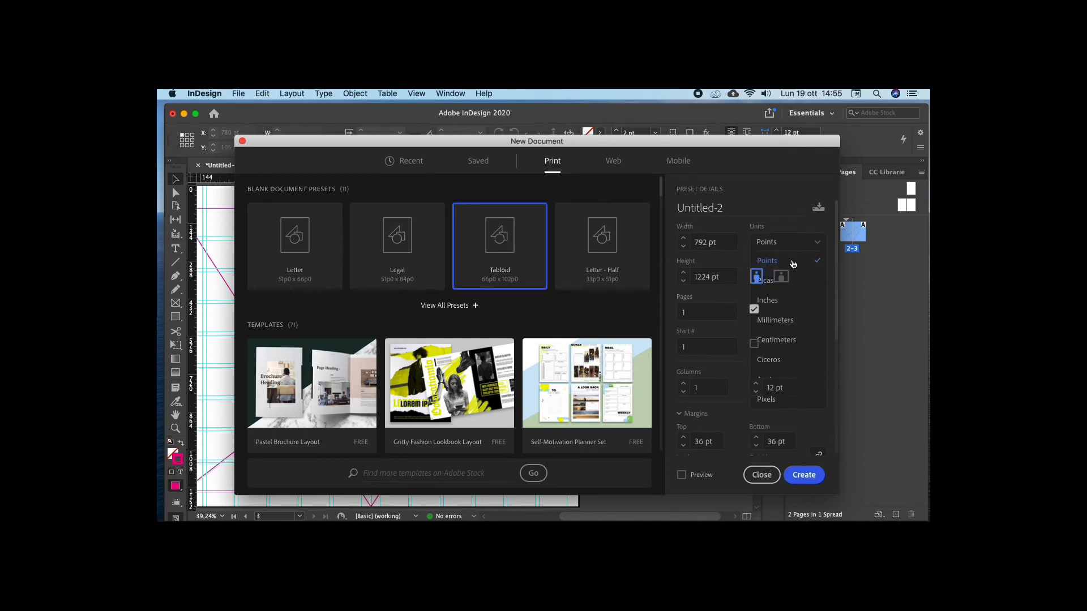
scroll(798, 323, "down", 2)
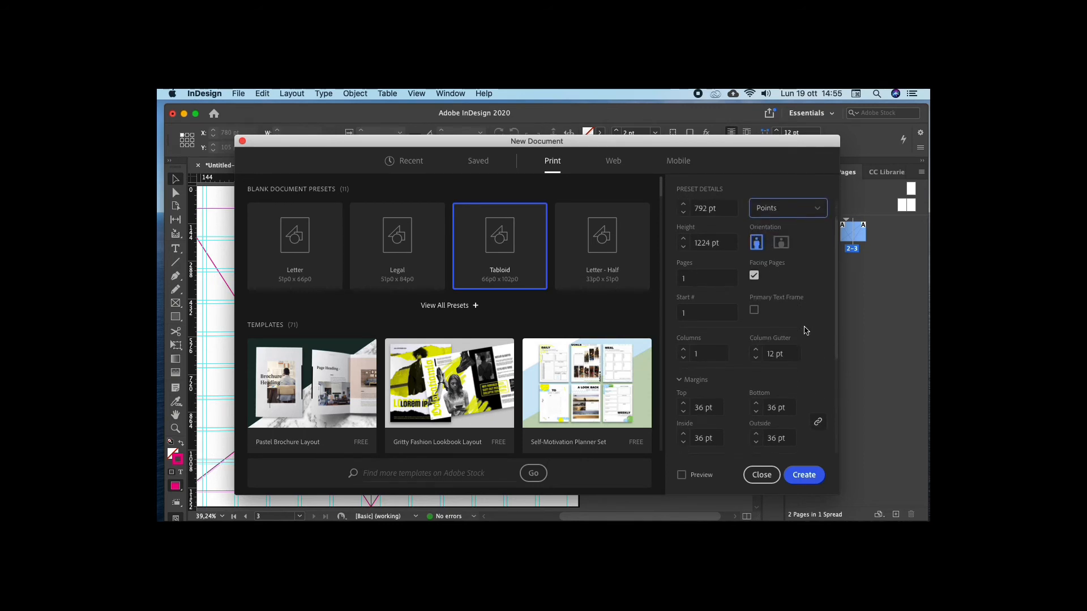
- Set the new document to 6 columns with a 13,5 pt column gutter
left_click(713, 356)
type("6")
key("Tab")
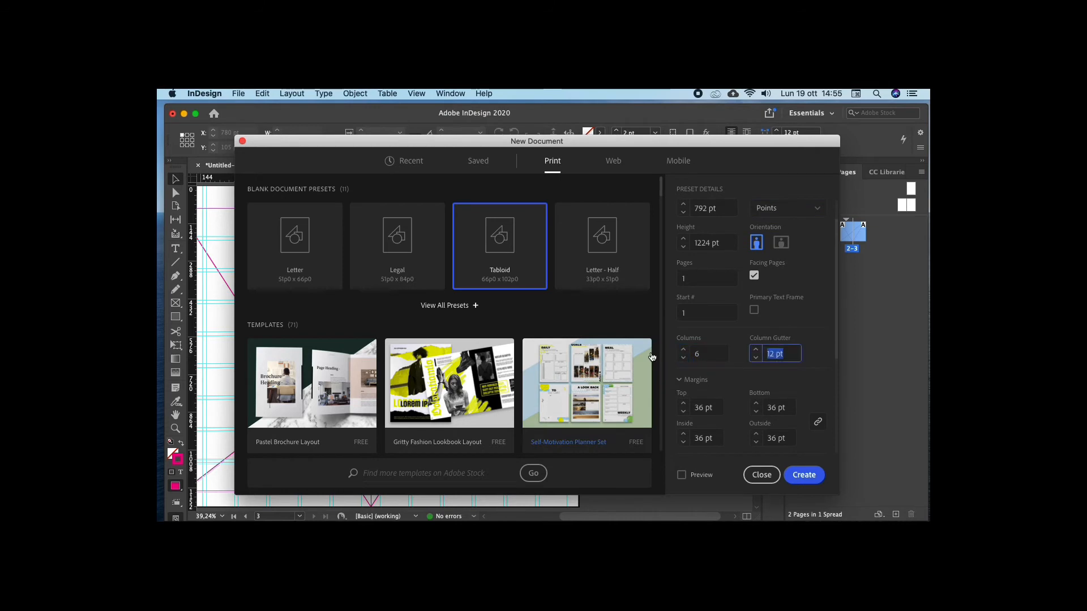
type("13,5")
key("Tab")
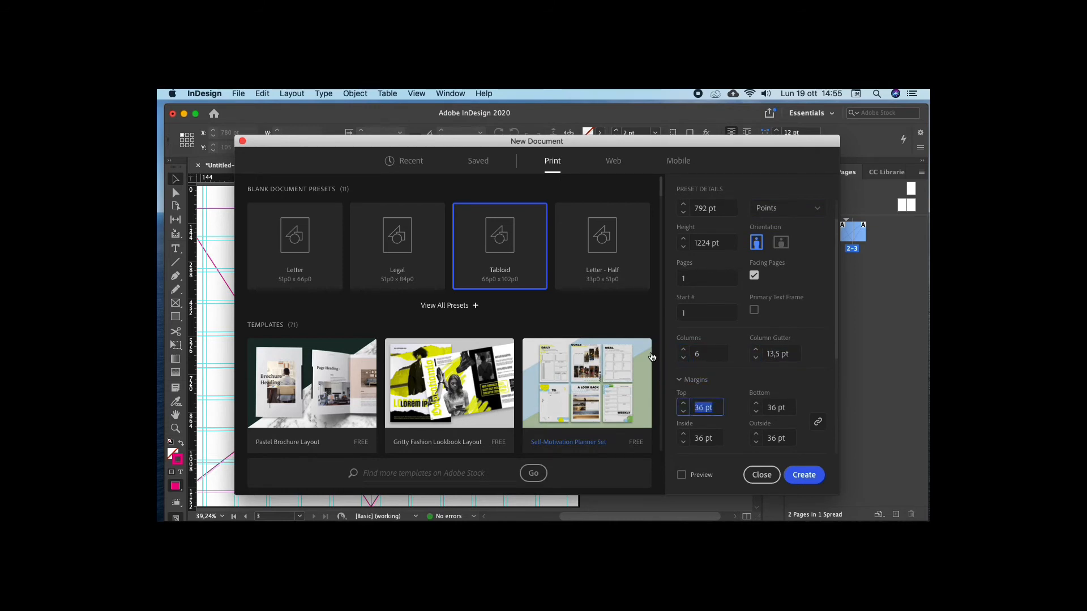
- Unlink the margins and set them to 86 pt top, 60 pt bottom, 35 pt inside and 43 pt outside
type("86")
key("Tab")
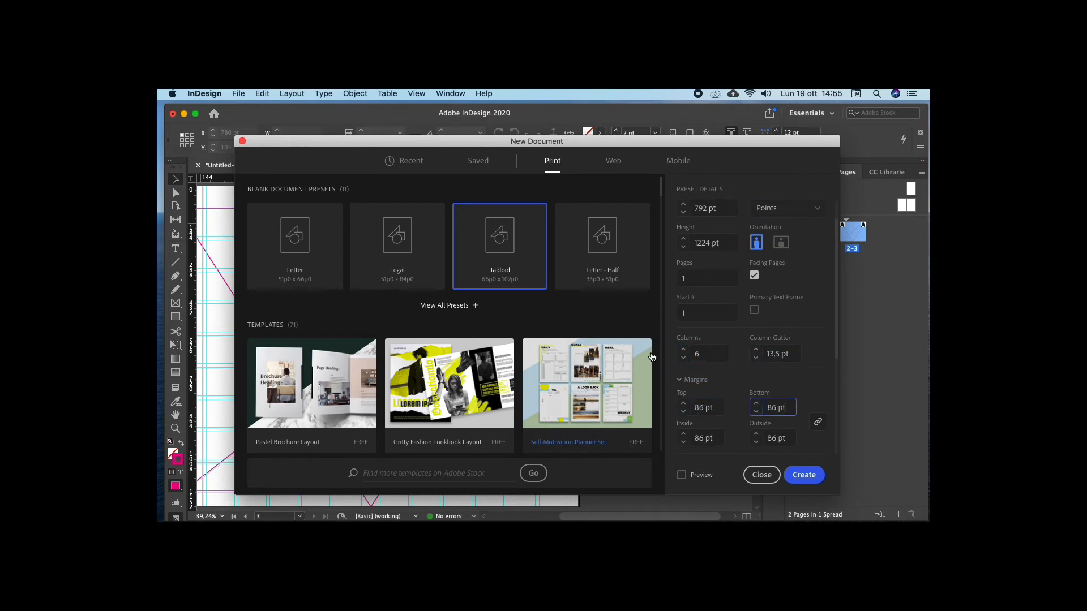
left_click(817, 421)
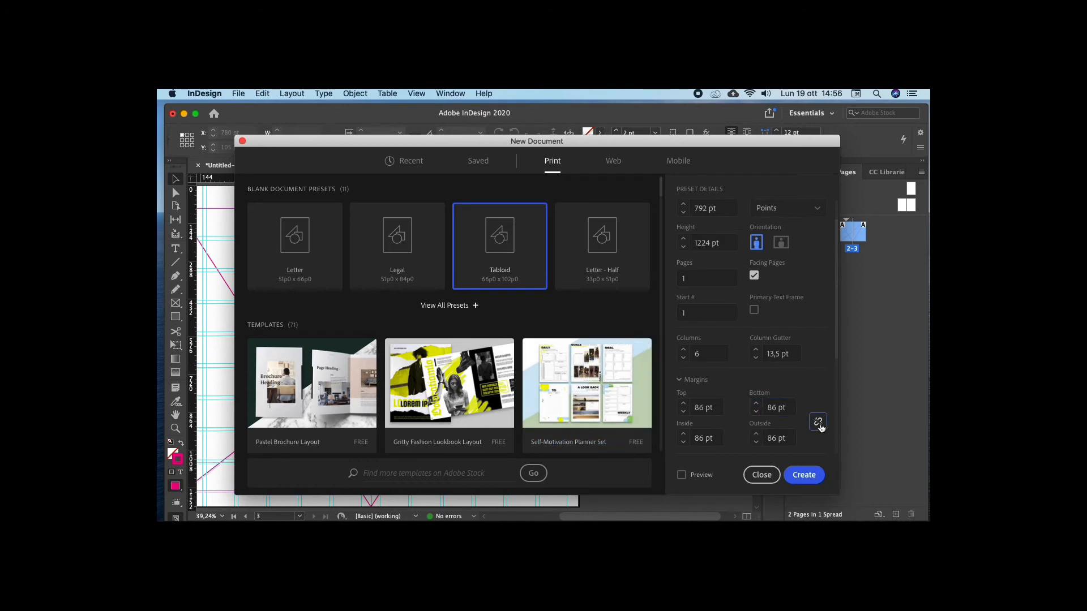
left_click(790, 408)
type("60")
scroll(737, 390, "down", 2)
scroll(719, 404, "down", 3)
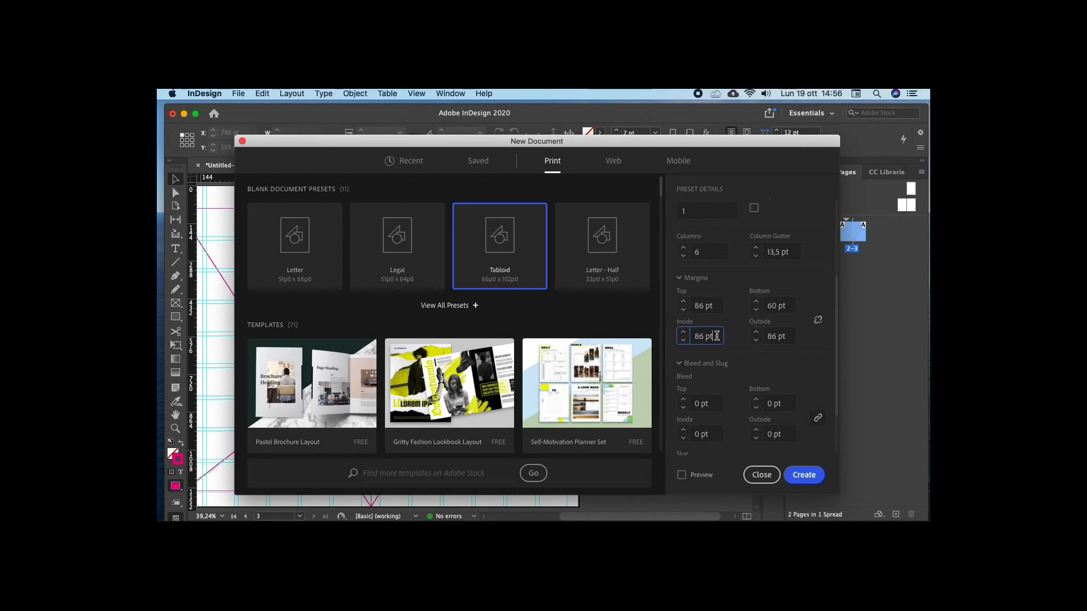
key("Tab")
type("35")
key("Tab")
scroll(679, 338, "down", 3)
type("43")
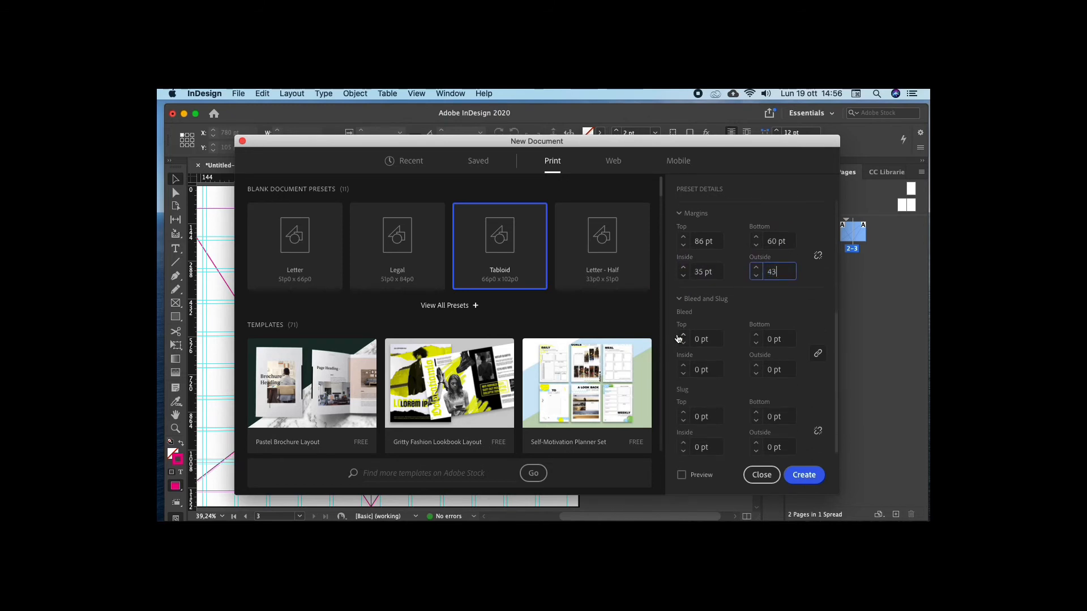
key("Tab")
- Set the bleed to 10 pt on all sides and create the document
left_click(683, 336)
left_click(683, 335)
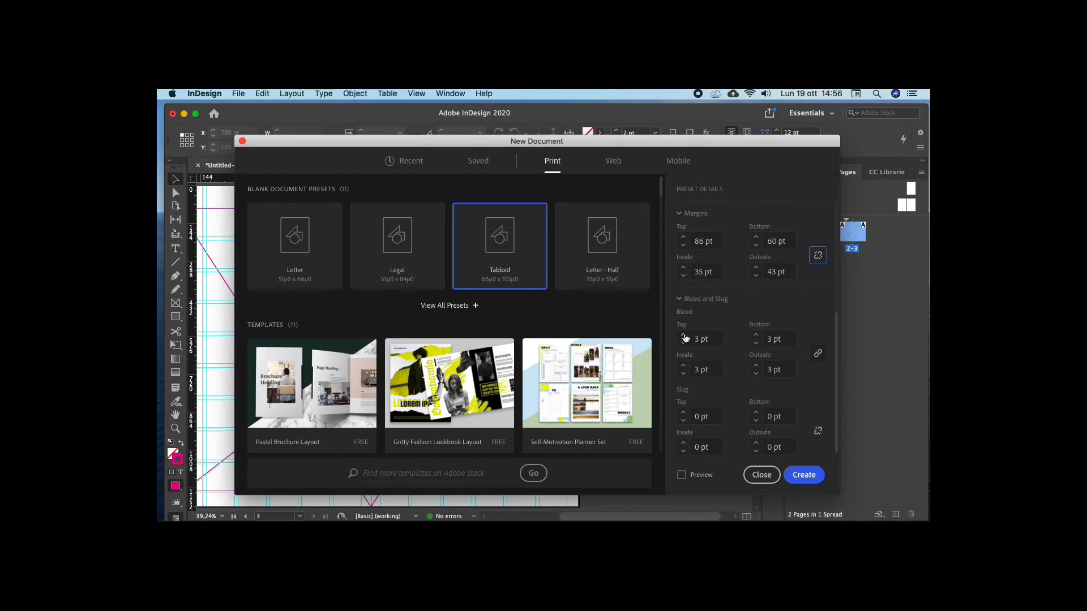
left_click(683, 336)
left_click(683, 336)
left_click(683, 335)
left_click(683, 335)
left_click(804, 475)
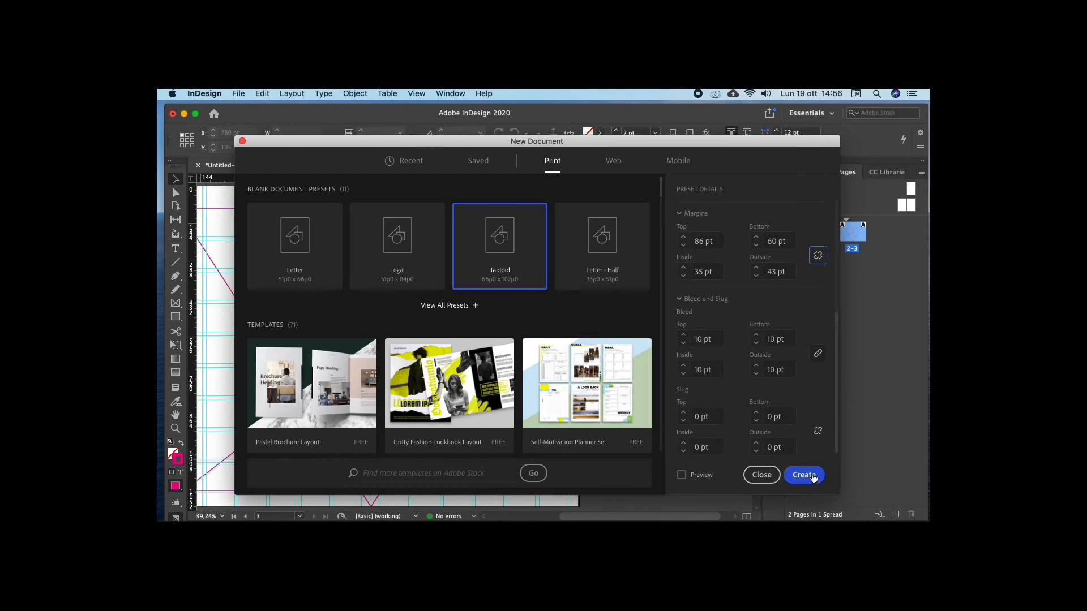
- Add a two-page spread based on A-Master after page 1 and open A-Master for editing
left_click_drag(906, 208, 860, 268)
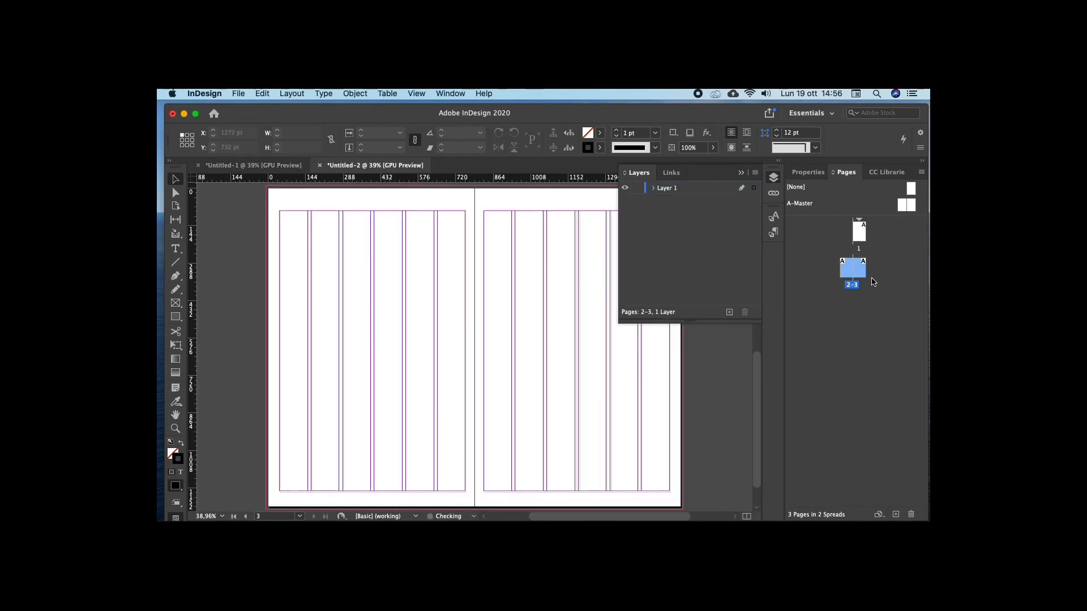
double_click(912, 212)
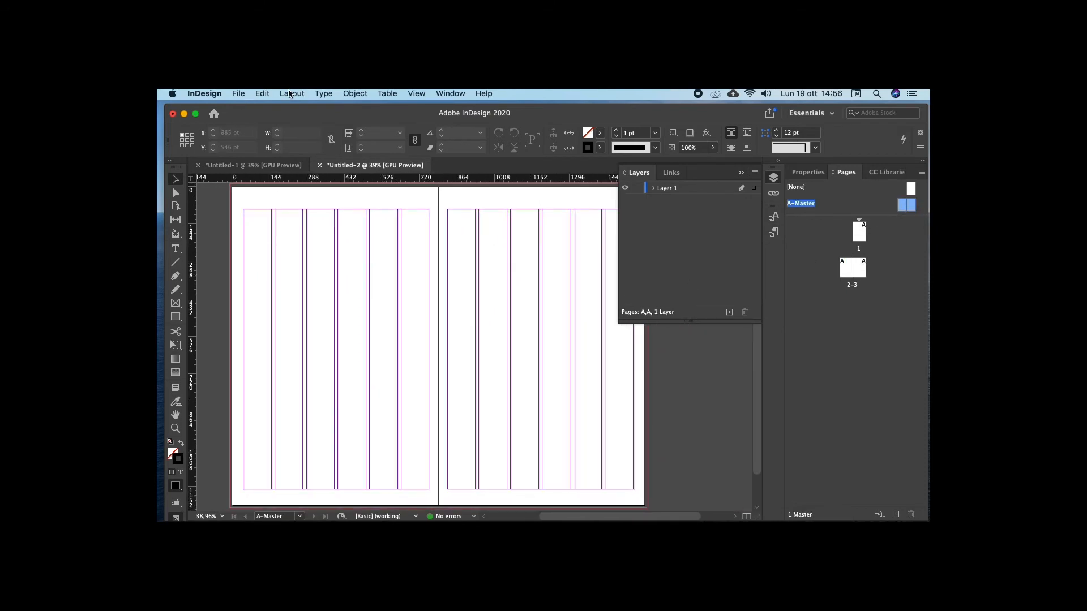
- Create 9 guide rows with a 13,5 pt gutter, fitted to the margins, on the A-Master spread
left_click(290, 94)
left_click(294, 139)
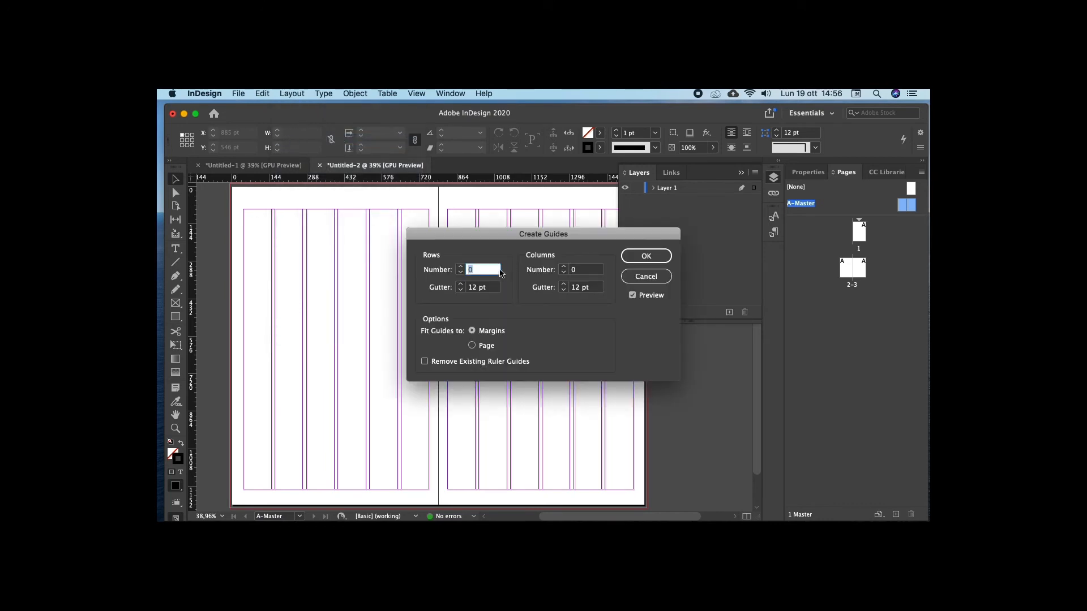
type("9")
key("Tab")
type("3")
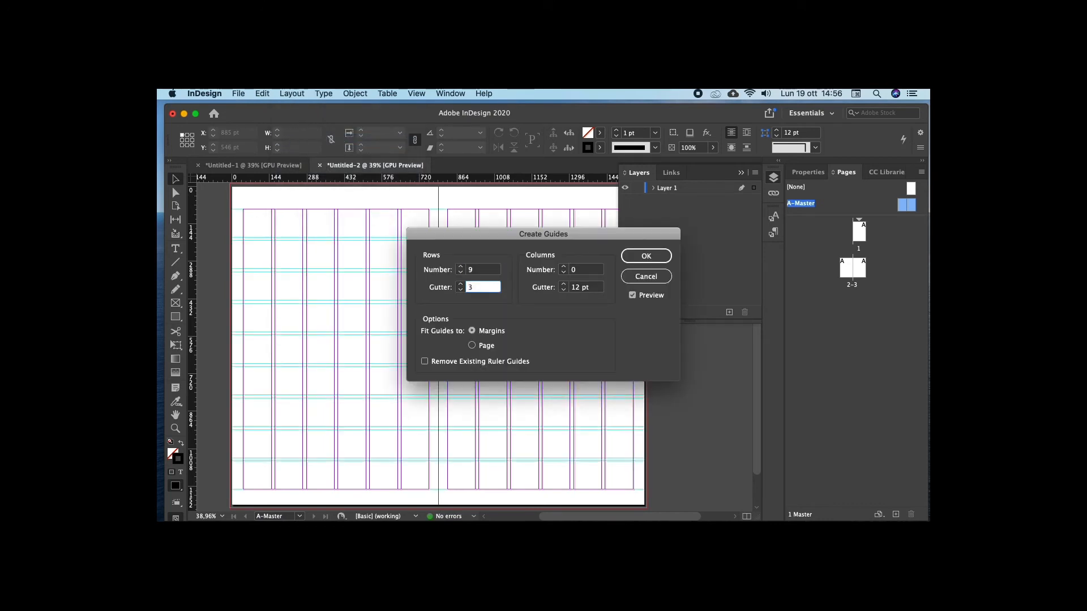
key("BackSpace")
type("13,5")
key("Tab")
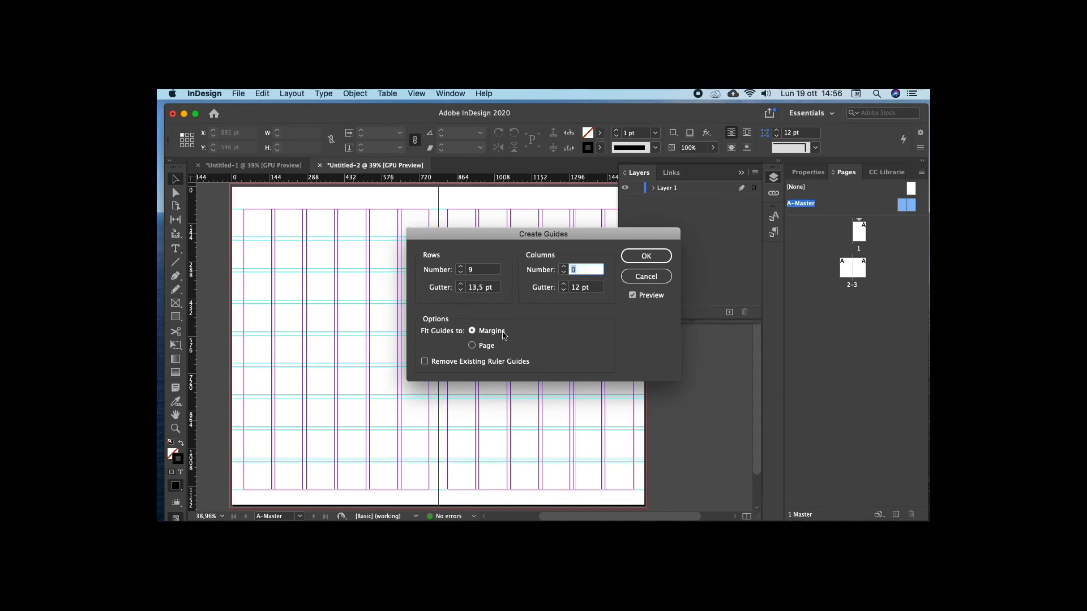
left_click(645, 256)
- Set the baseline grid's start to 0 pt in the grid preferences
key("super+space")
left_click(323, 249)
left_click(467, 334)
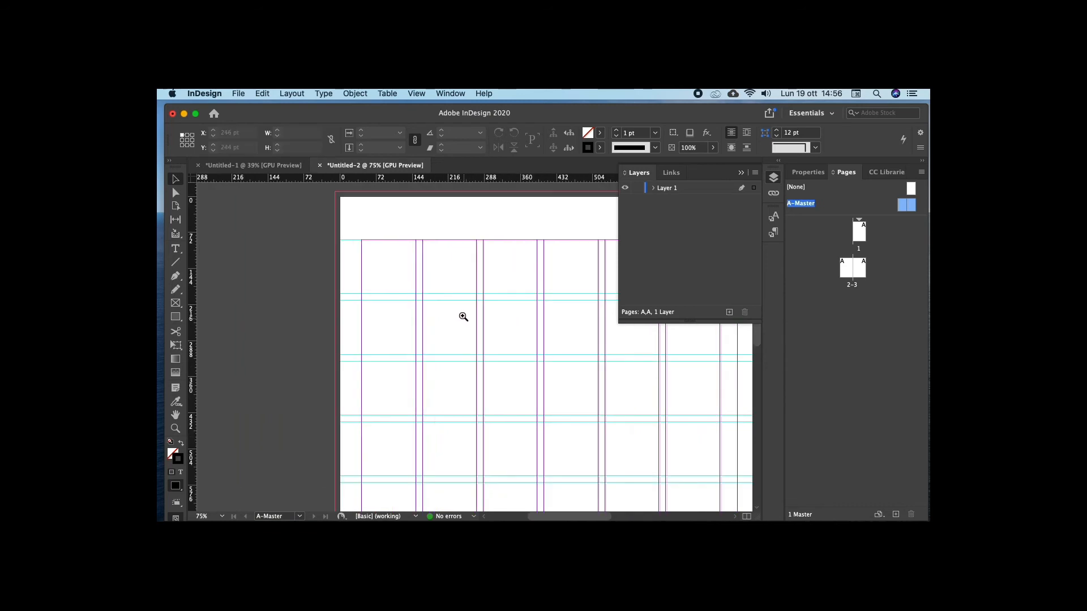
left_click(240, 94)
mouse_move(211, 95)
mouse_move(226, 118)
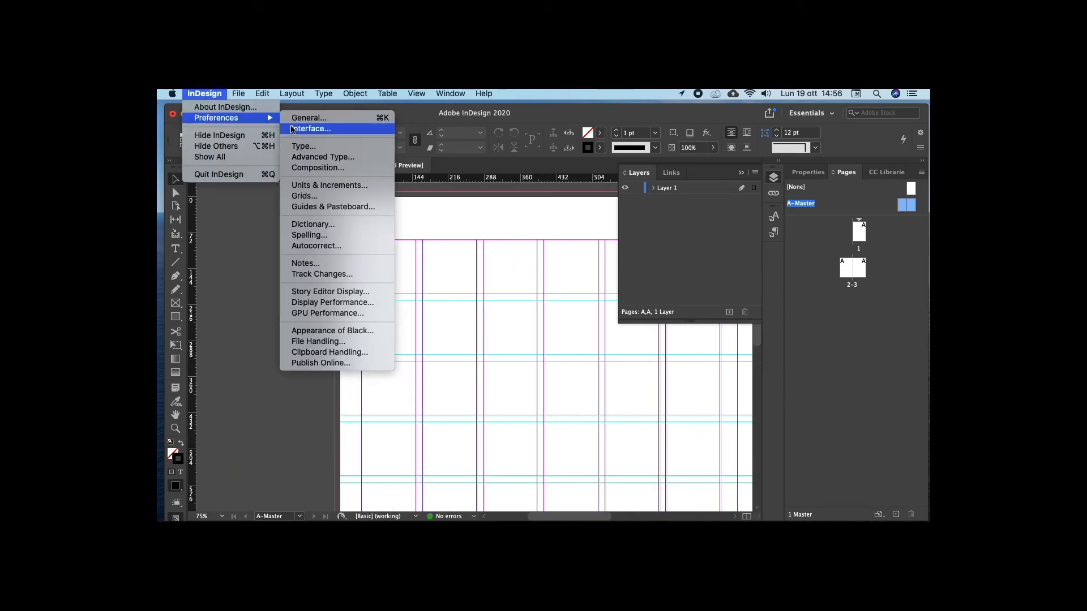
left_click(312, 196)
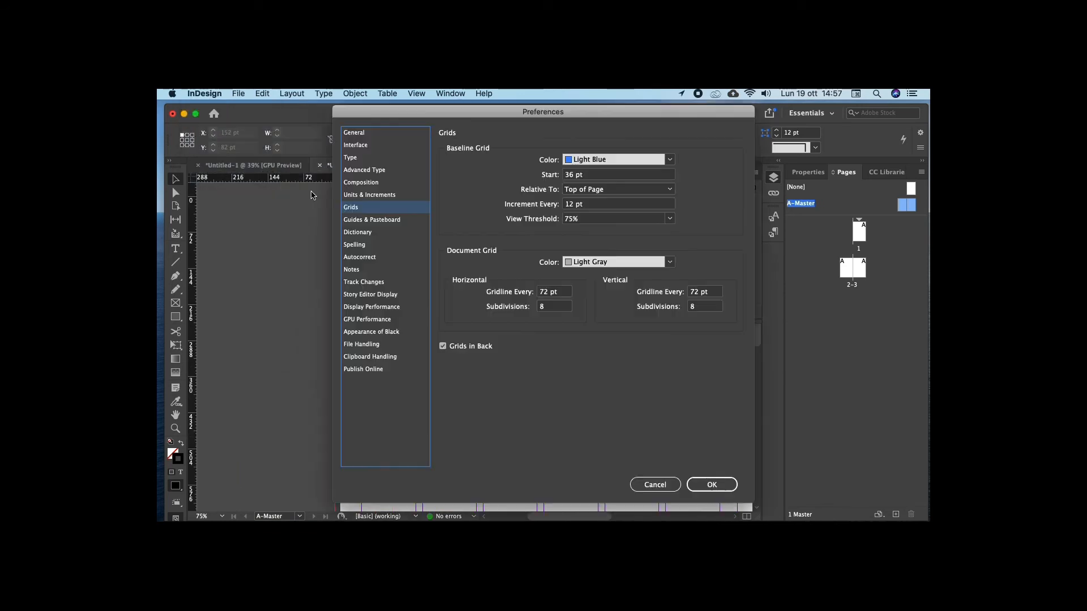
triple_click(583, 174)
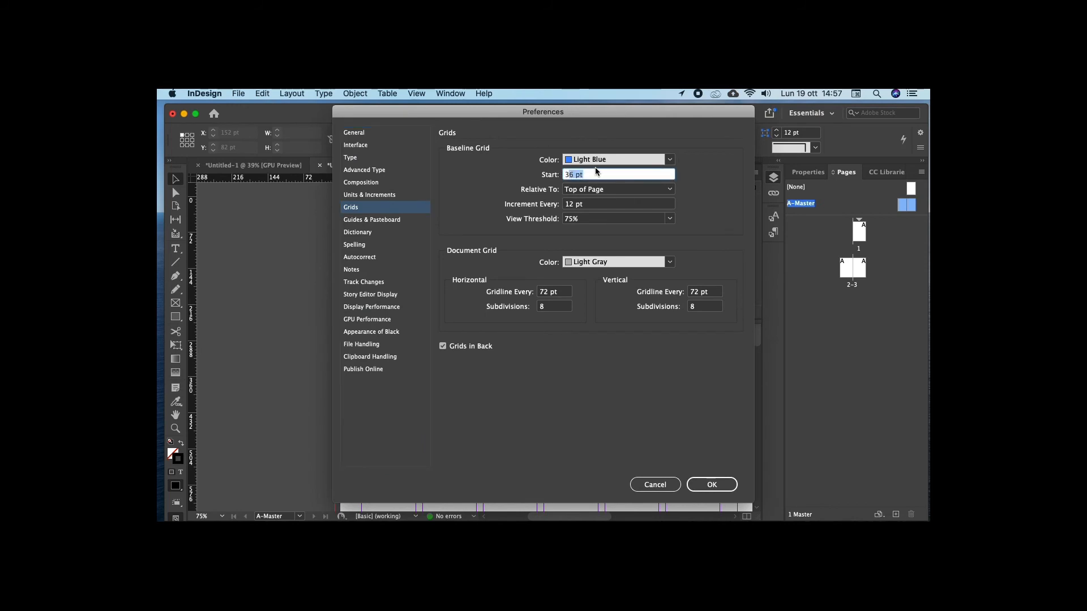
type("0")
key("Tab")
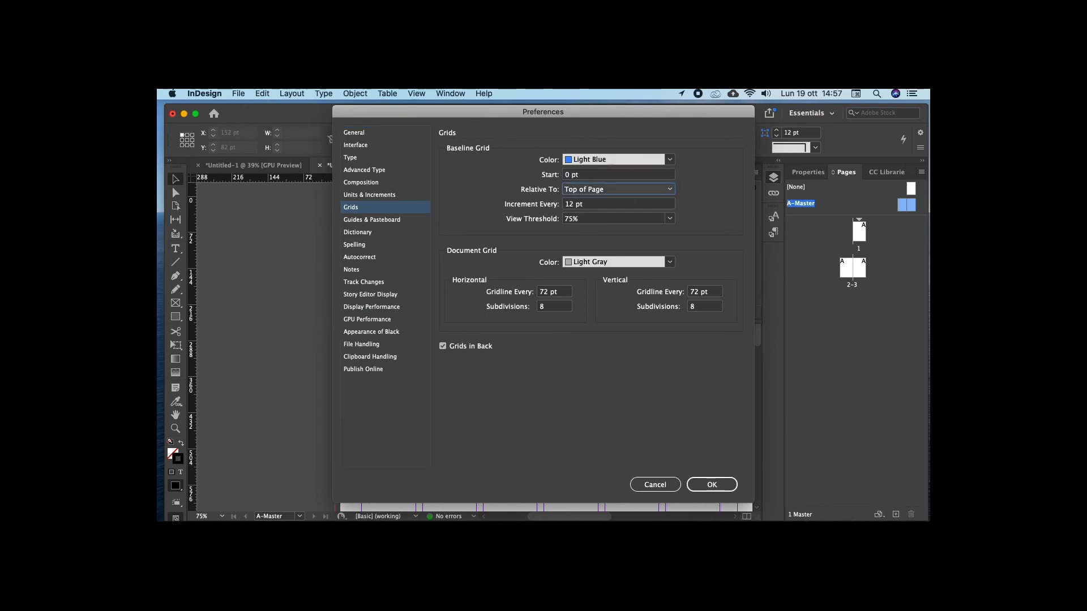
- Make the baseline grid relative to the top margin with an increment of 13,5 pt and apply the preferences
left_click(560, 189)
left_click(589, 212)
key("Tab")
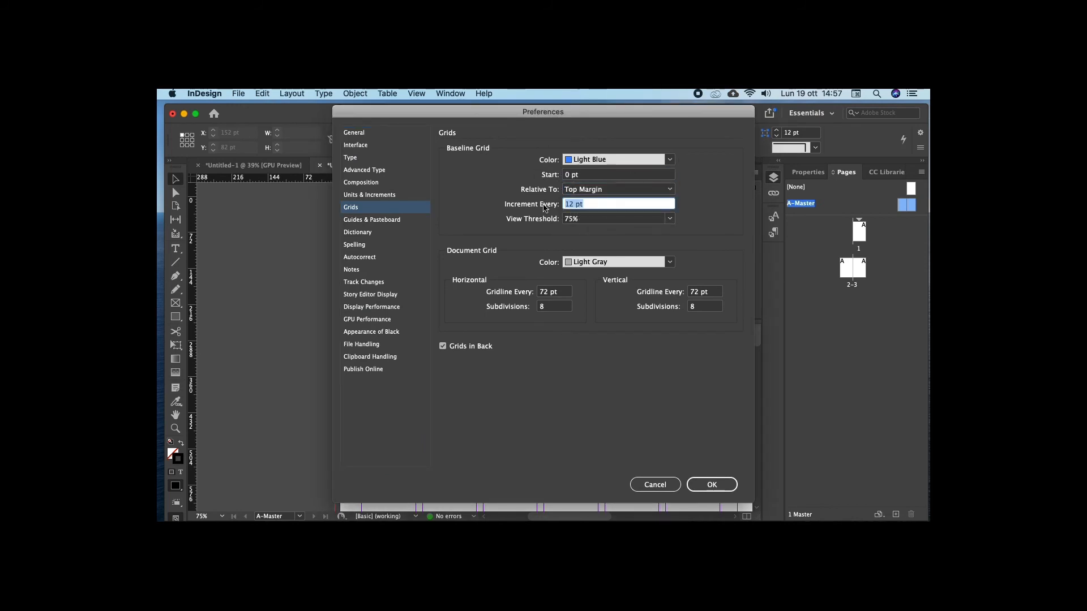
type("13,5")
key("Tab")
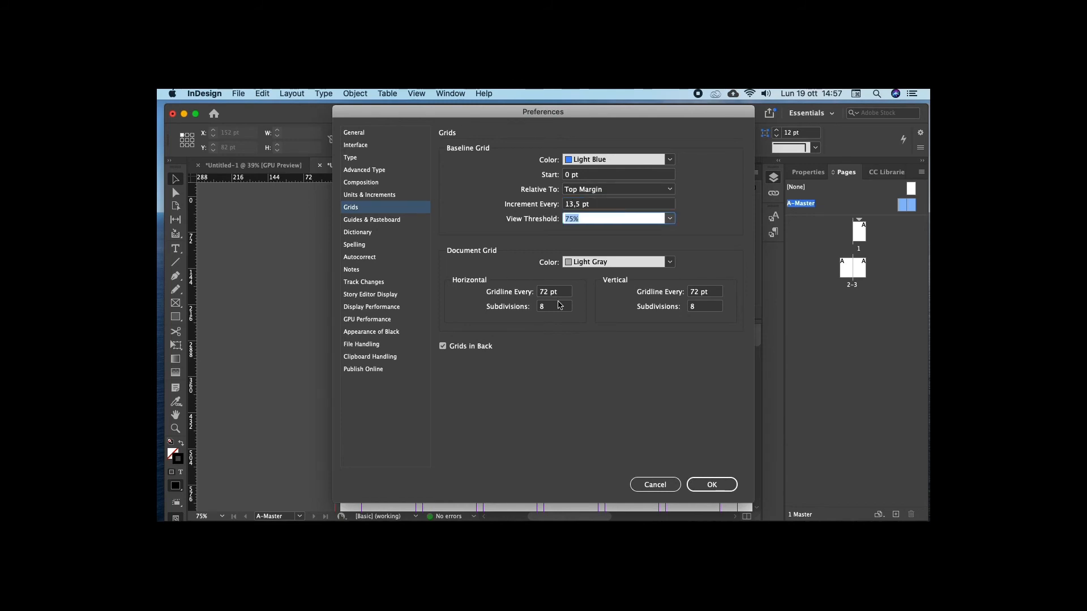
left_click(728, 486)
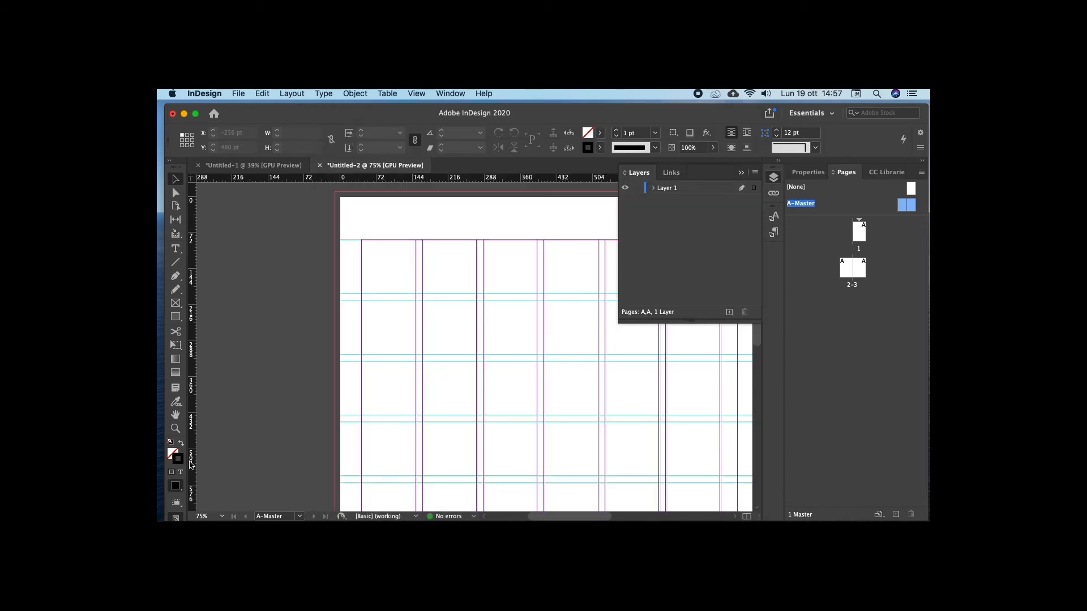
- Show the baseline grid on the A-Master spread and check it against the row guides
left_click(175, 502)
left_click(221, 470)
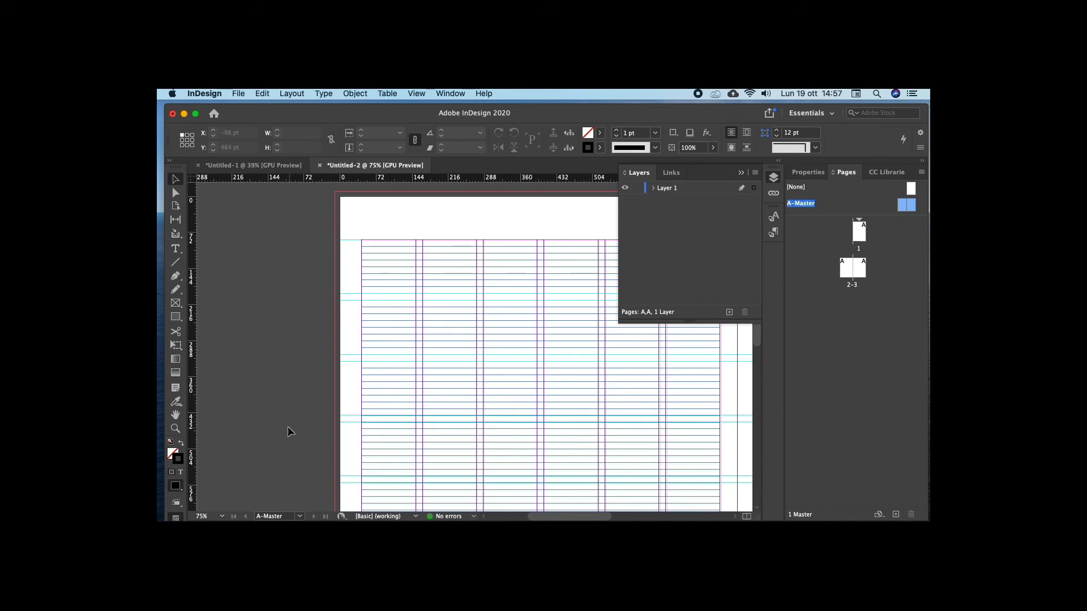
key("super+space")
left_click(510, 380, "alt+super")
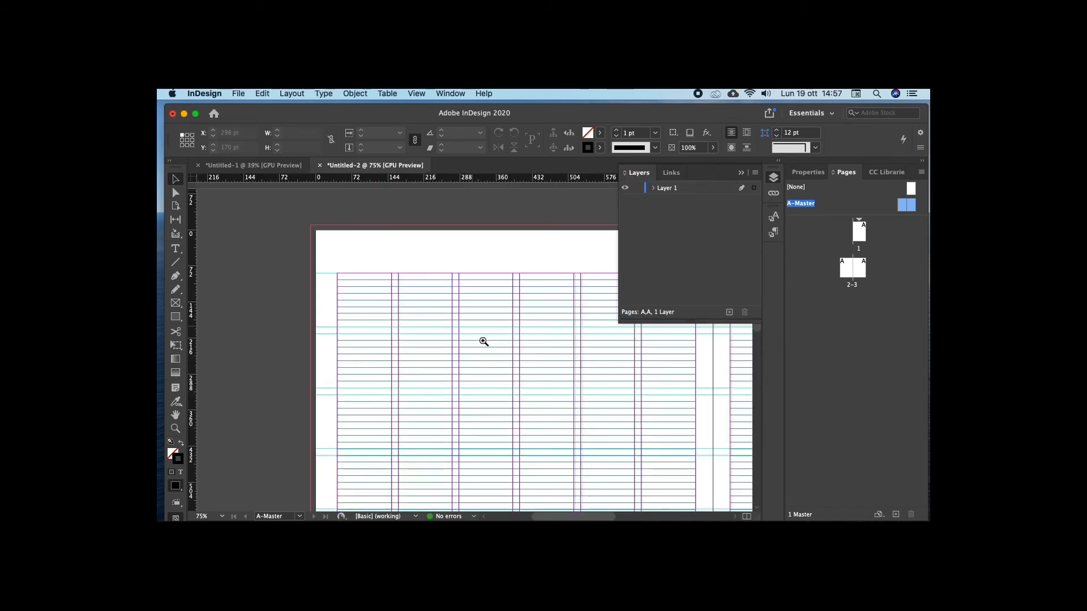
left_click(506, 405, "super")
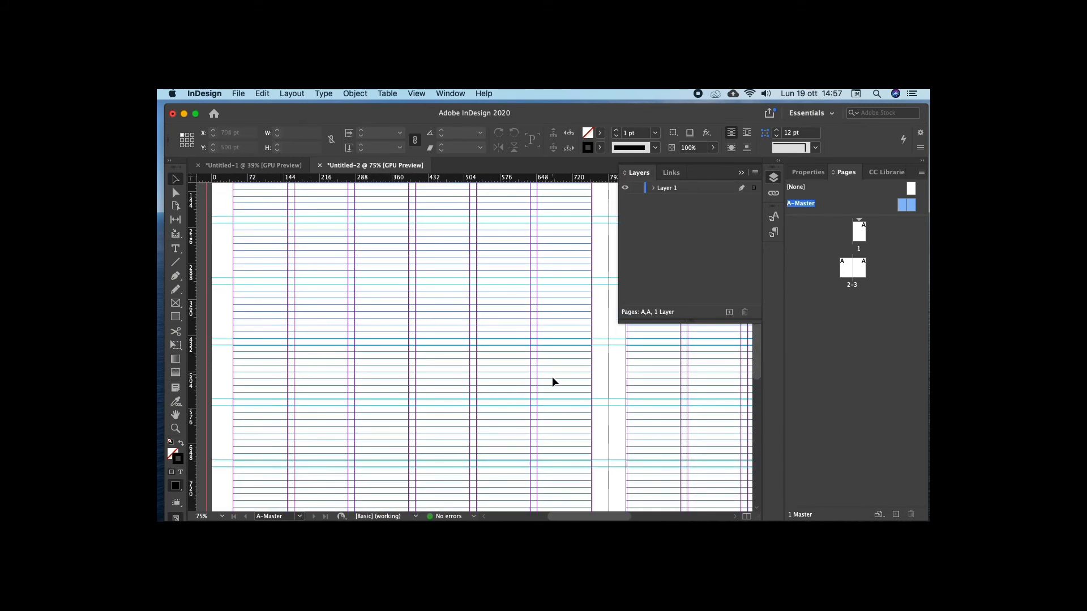
- Draw a rectangle about 229 by 229 pt across two columns and two rows of page 2, and swap its stroke and fill to make it solid black
double_click(845, 268)
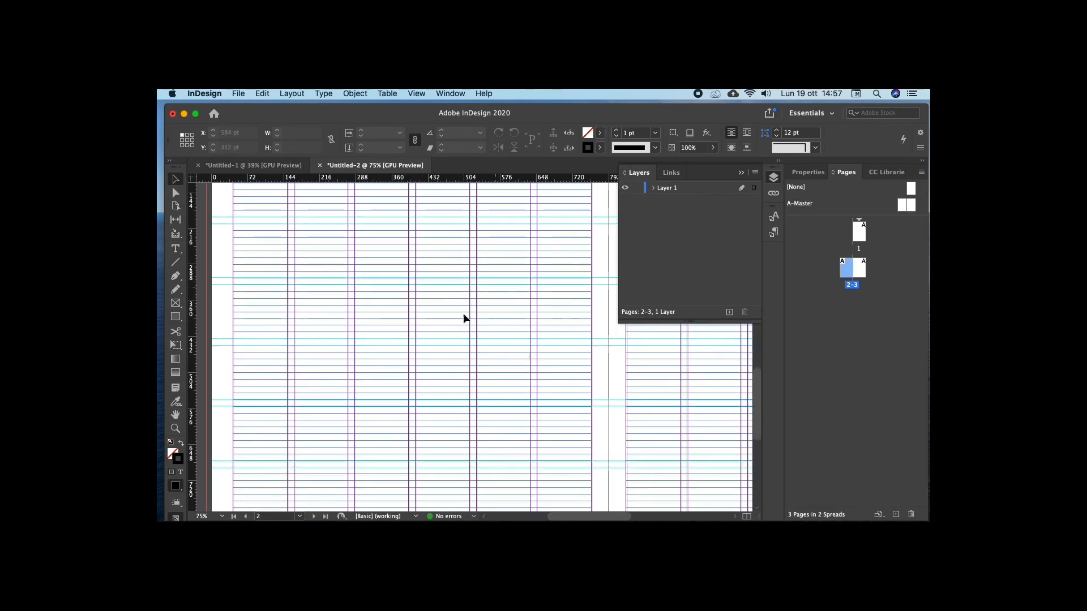
key("super+minus")
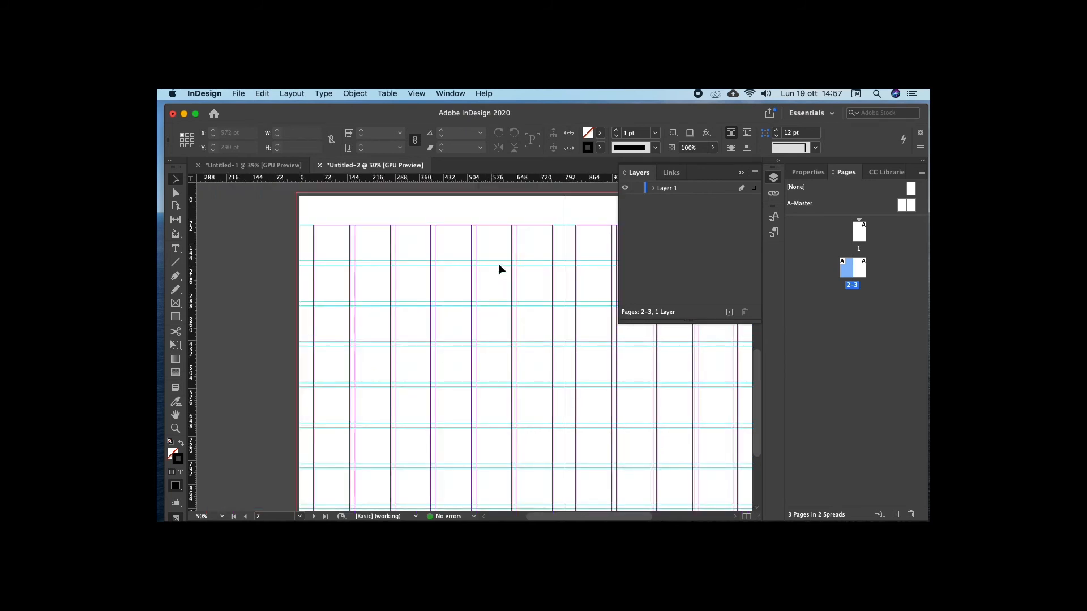
scroll(498, 264, "down", 3)
scroll(498, 264, "right", 2)
left_click(176, 317)
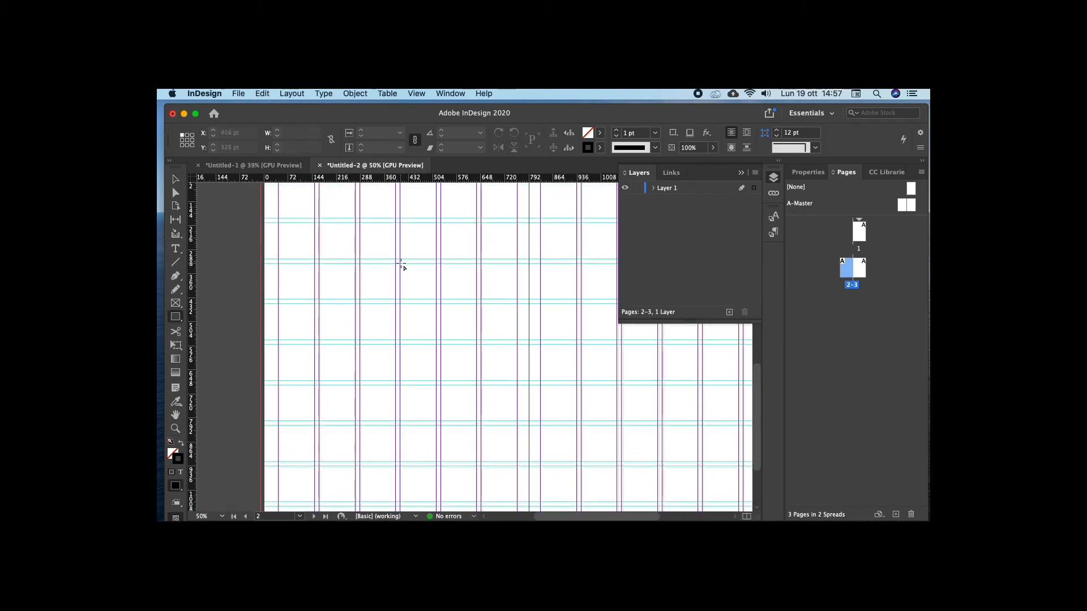
left_click_drag(401, 265, 477, 340)
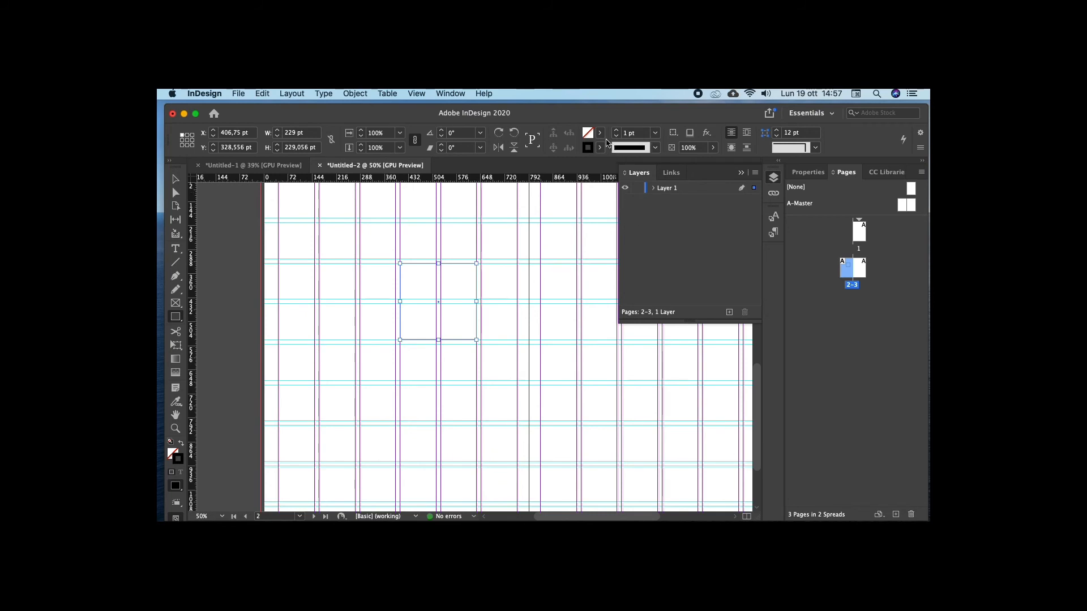
left_click(181, 443)
left_click(175, 179)
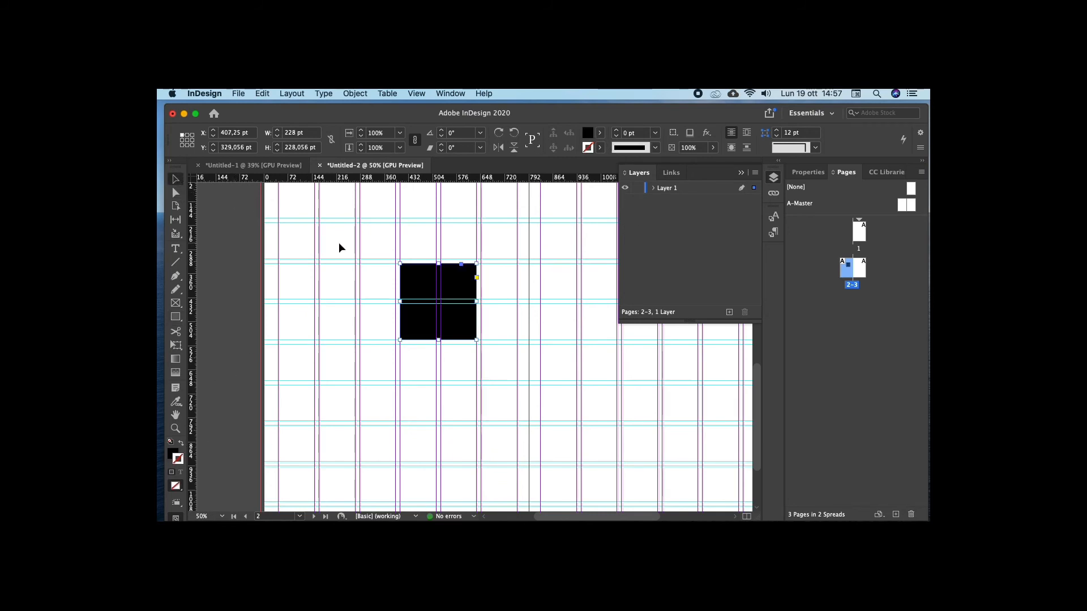
- Duplicate and resize the black rectangle into two three-column, two-row blocks and a two-column, six-row block on page 2, plus another two-column, six-row block on page 3
key("super+minus")
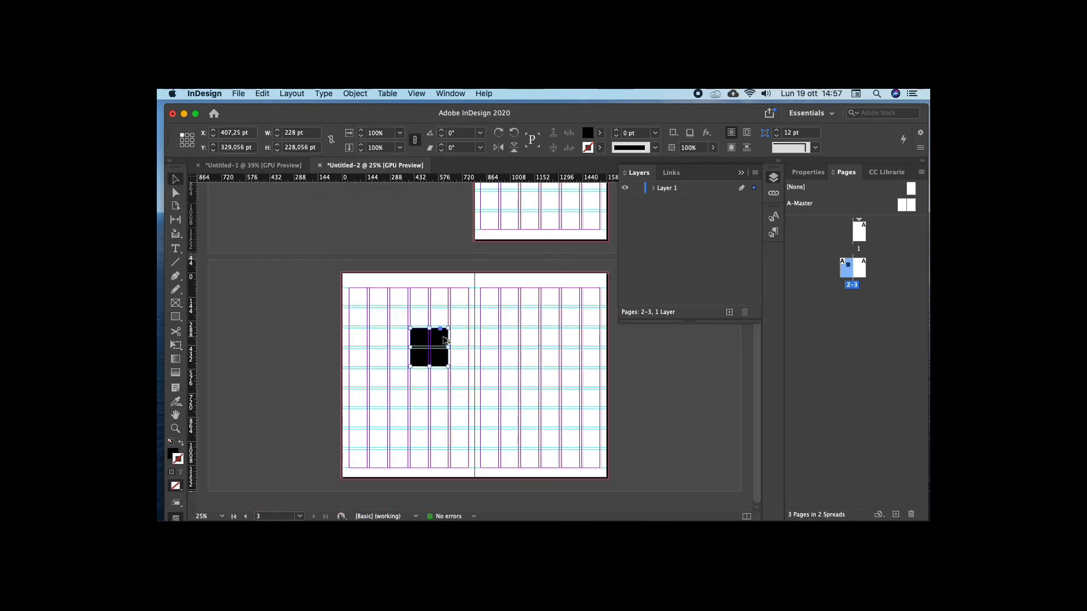
left_click_drag(446, 341, 537, 417)
left_click(439, 362)
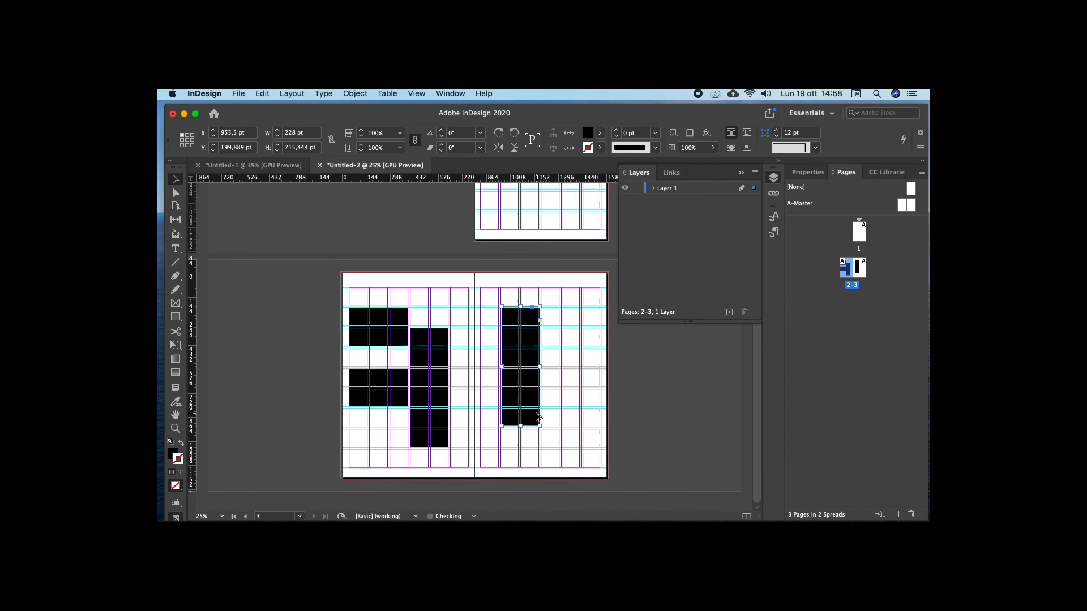
left_click(586, 383)
- Draw a text frame over the last three columns of page 3 at full margin height and set its font to Avenir Book
left_click(175, 249)
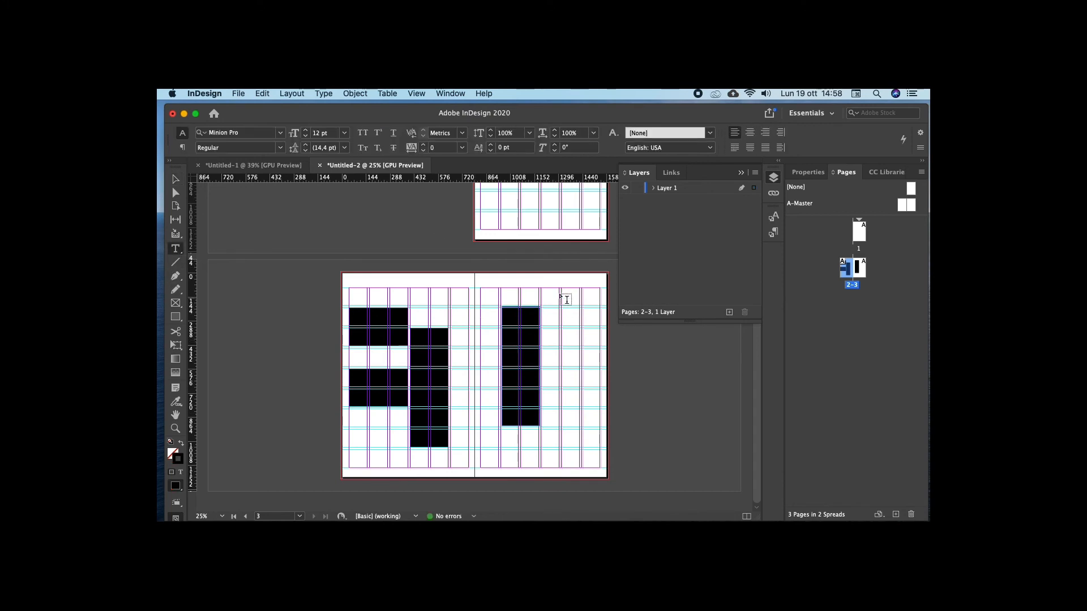
left_click_drag(541, 289, 598, 468)
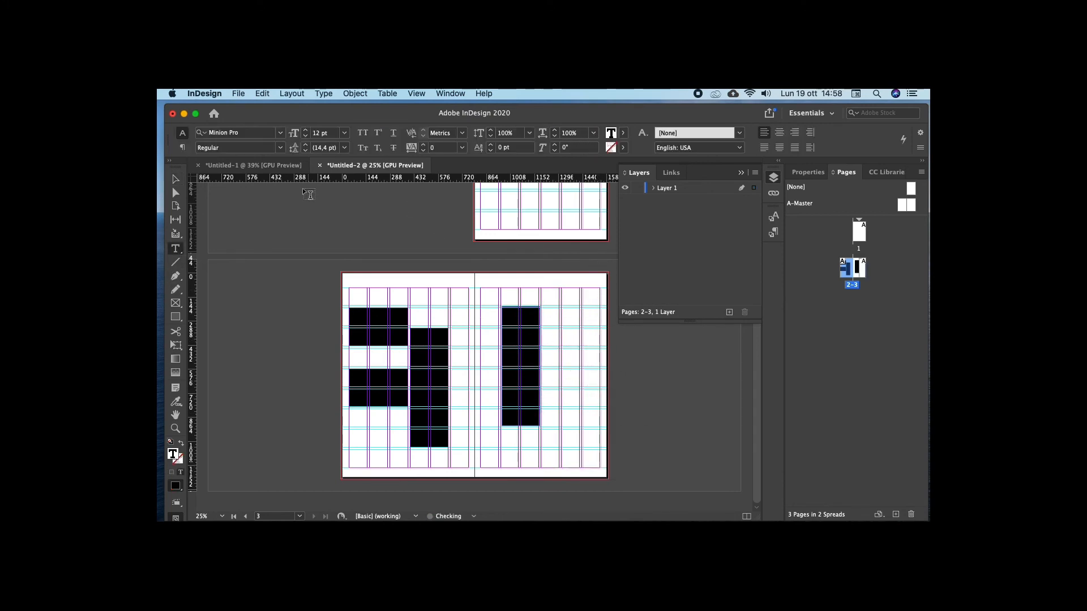
left_click(264, 133)
type("avenir")
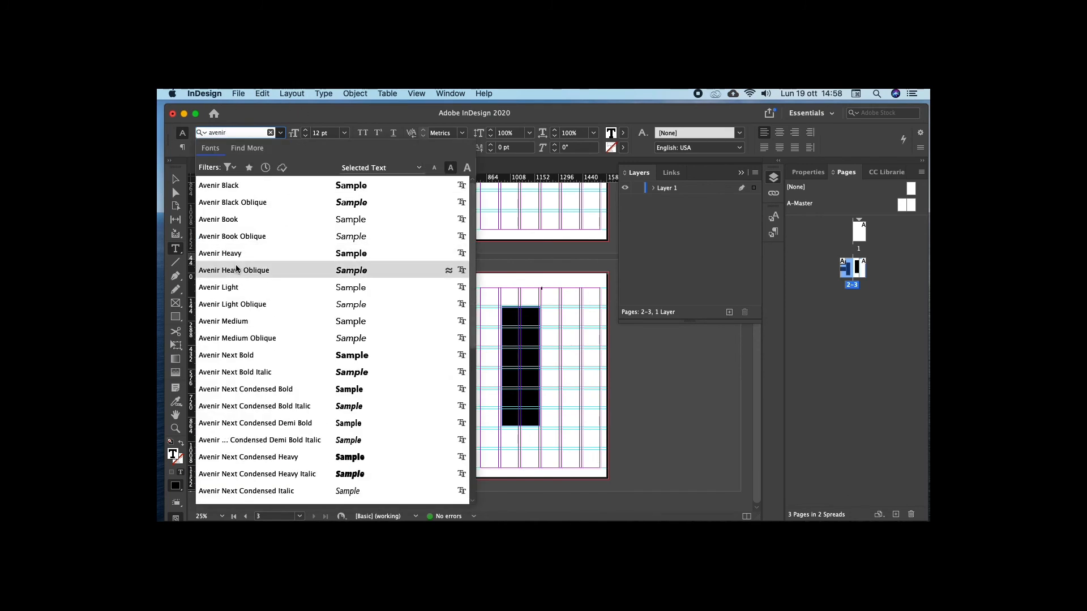
left_click(232, 221)
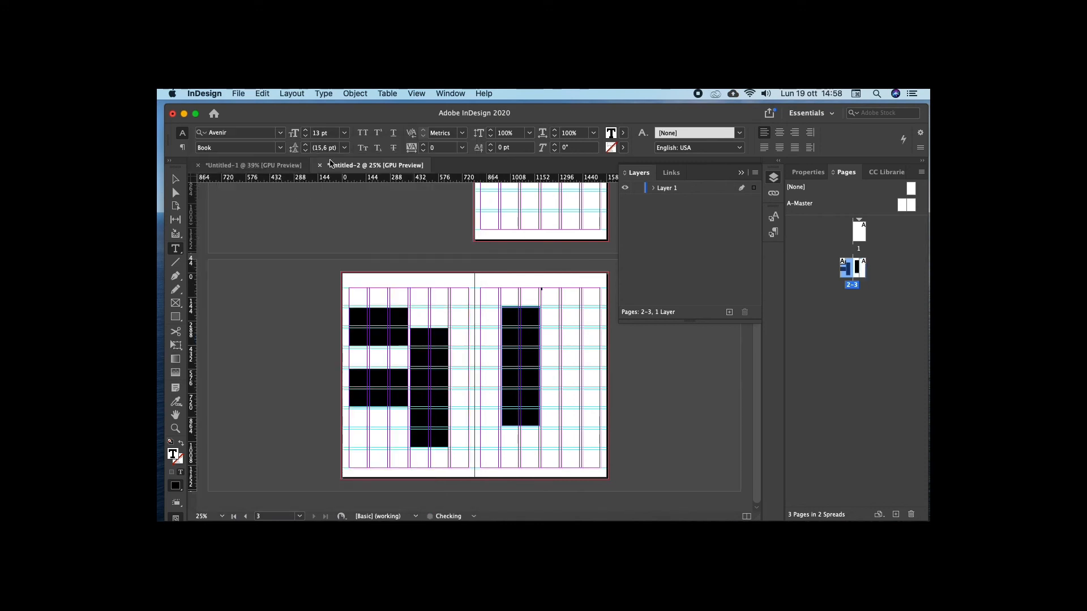
- Set the text to 11 pt with 13,5 pt leading and fill the frame with placeholder text
left_click(306, 136)
left_click(305, 136)
left_click(326, 149)
left_click(324, 94)
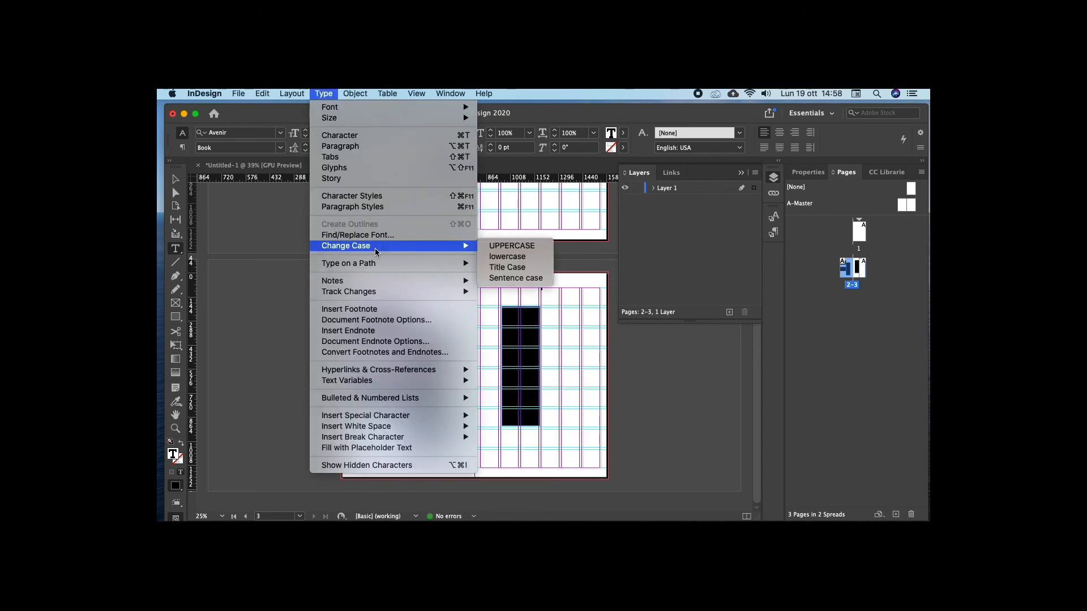
left_click(376, 447)
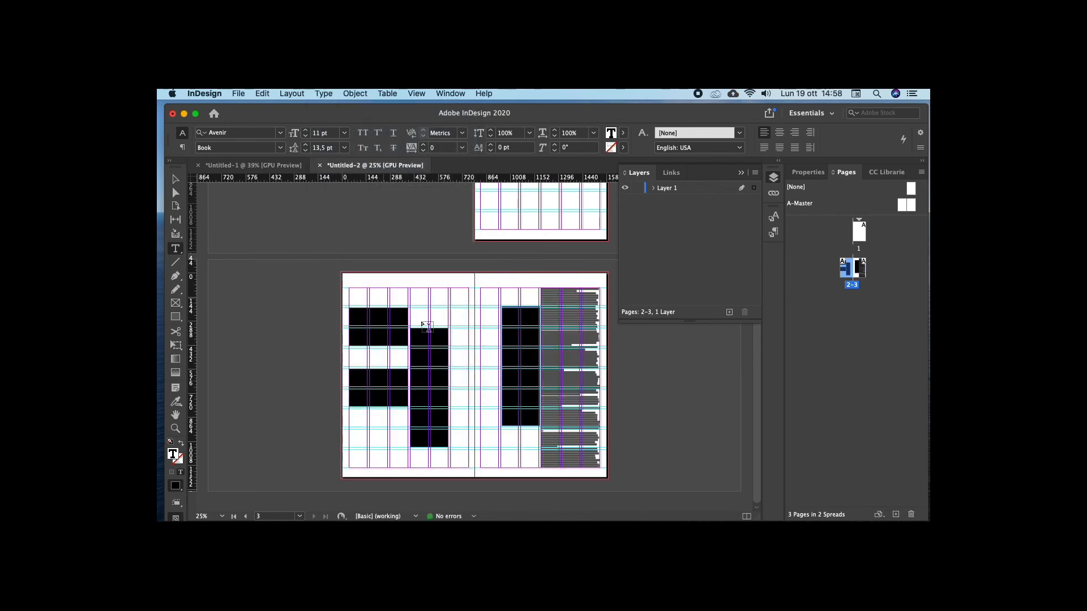
- Select all the placeholder text and start a new paragraph style from it named "base text"
key("super+a")
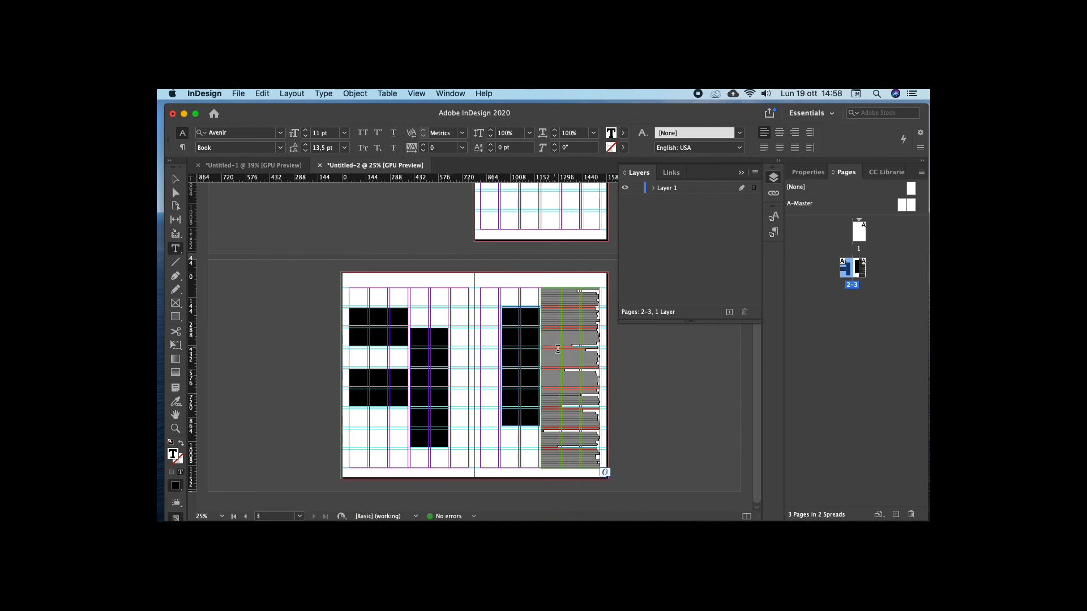
left_click(182, 147)
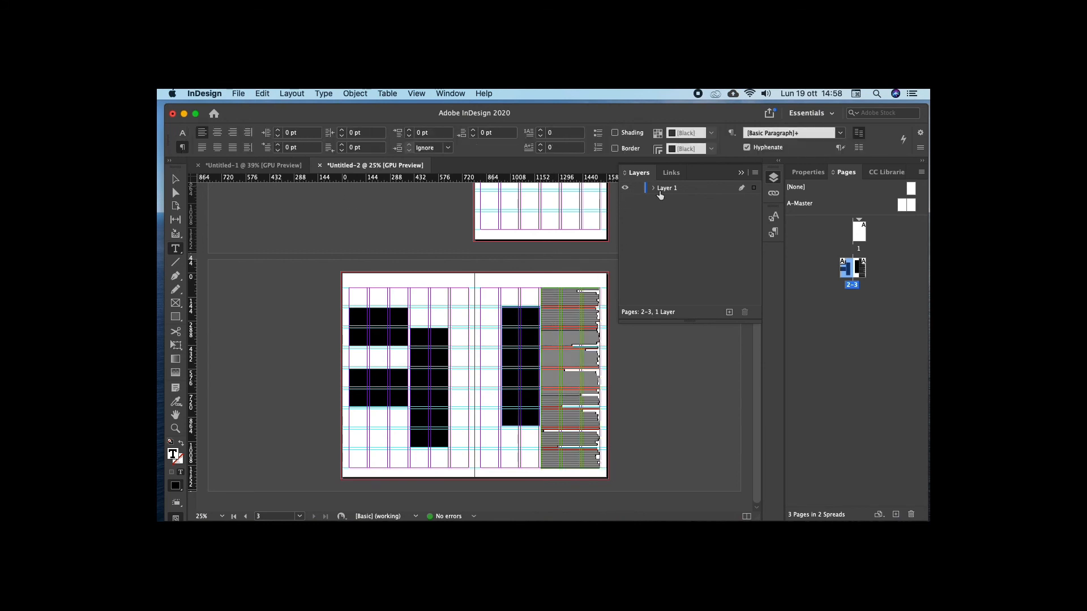
left_click(731, 135)
left_click(719, 136)
type("b")
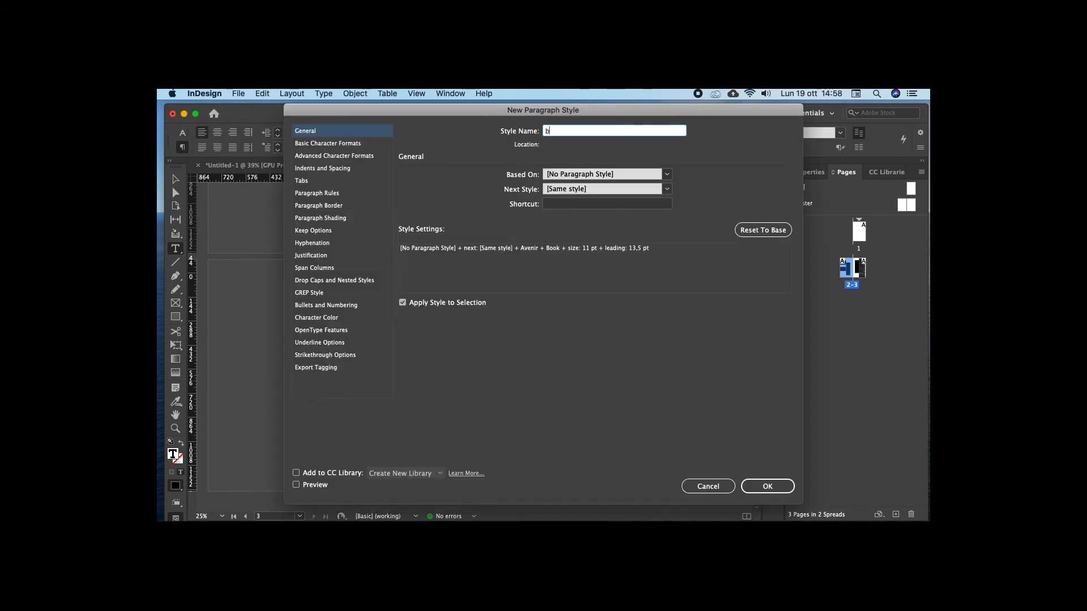
type("ase text")
- Set the new style's Align to Grid option to All Lines and create the style
left_click(364, 146)
left_click(368, 170)
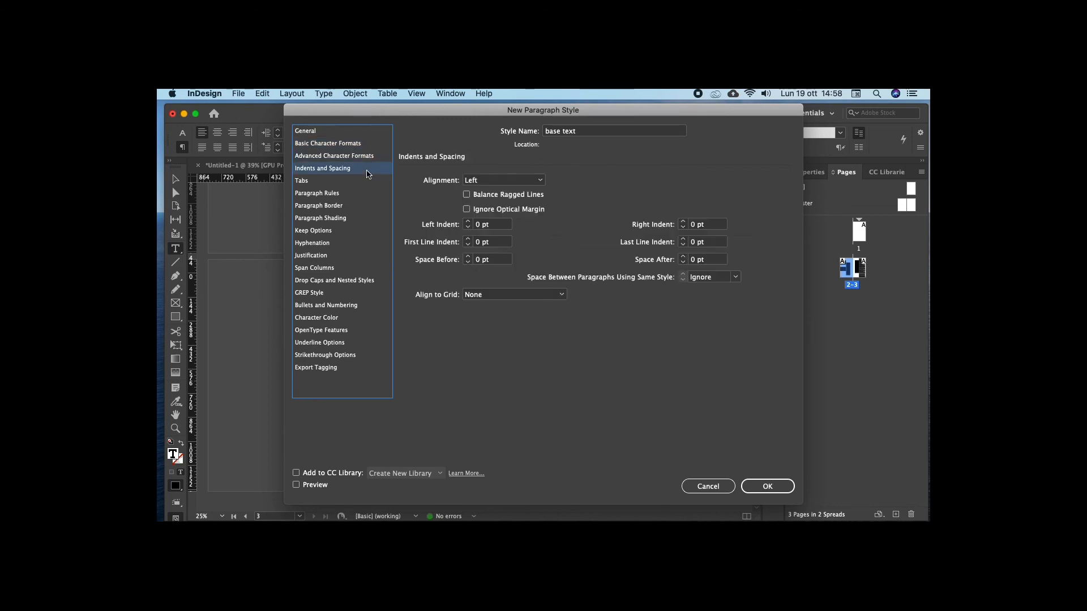
left_click(469, 293)
left_click(517, 320)
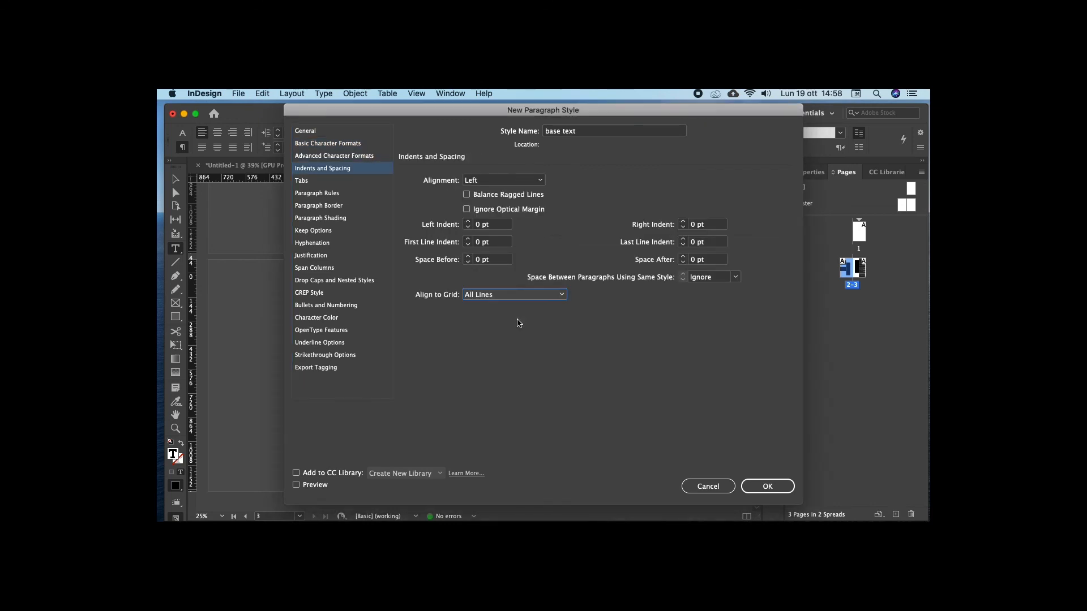
left_click(764, 486)
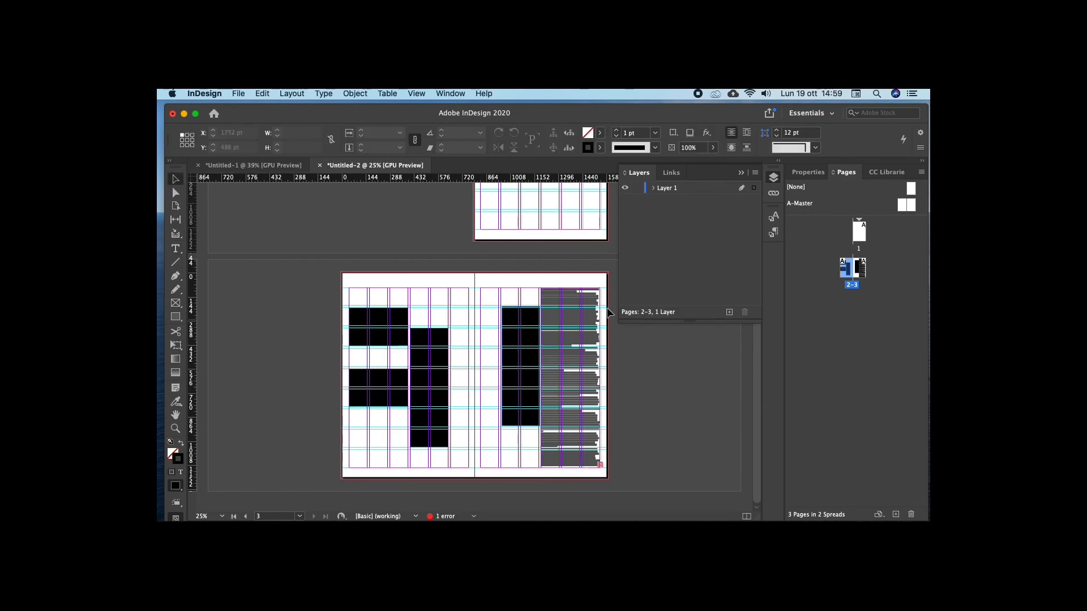
- Examine how the placeholder text's lines sit on the baseline grid at the top and bottom of its frame
key("super+space")
left_click(570, 355)
left_click(462, 276)
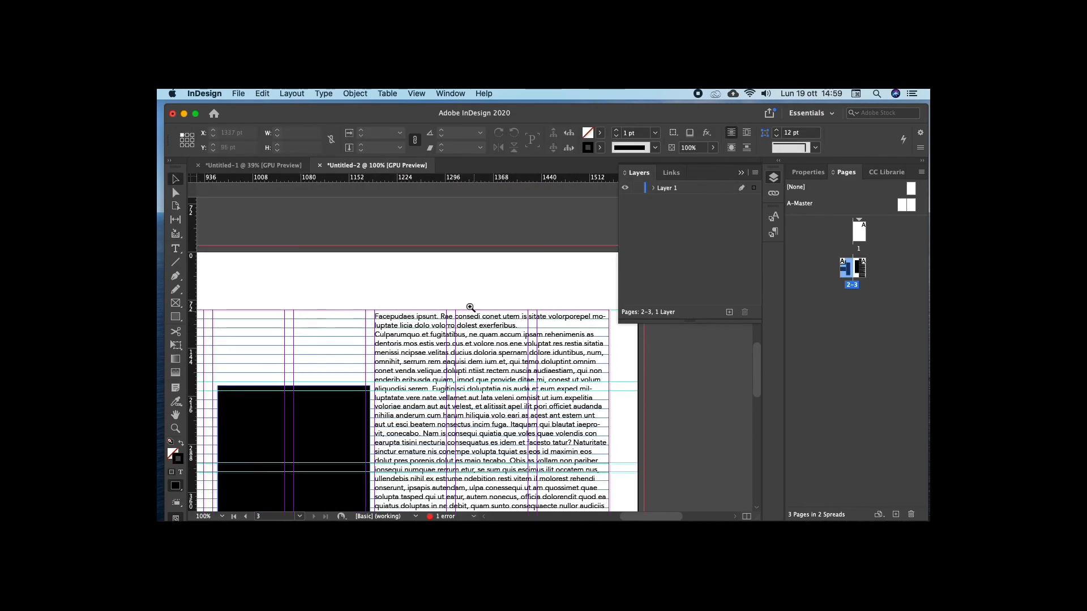
scroll(474, 419, "down", 12)
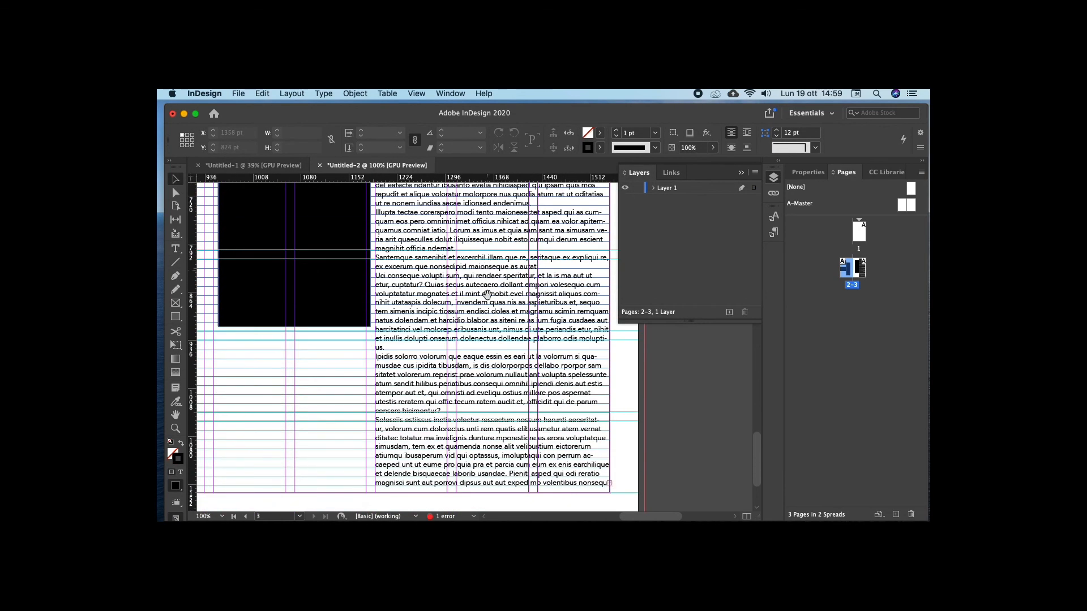
scroll(487, 329, "down", 1)
left_click(484, 313)
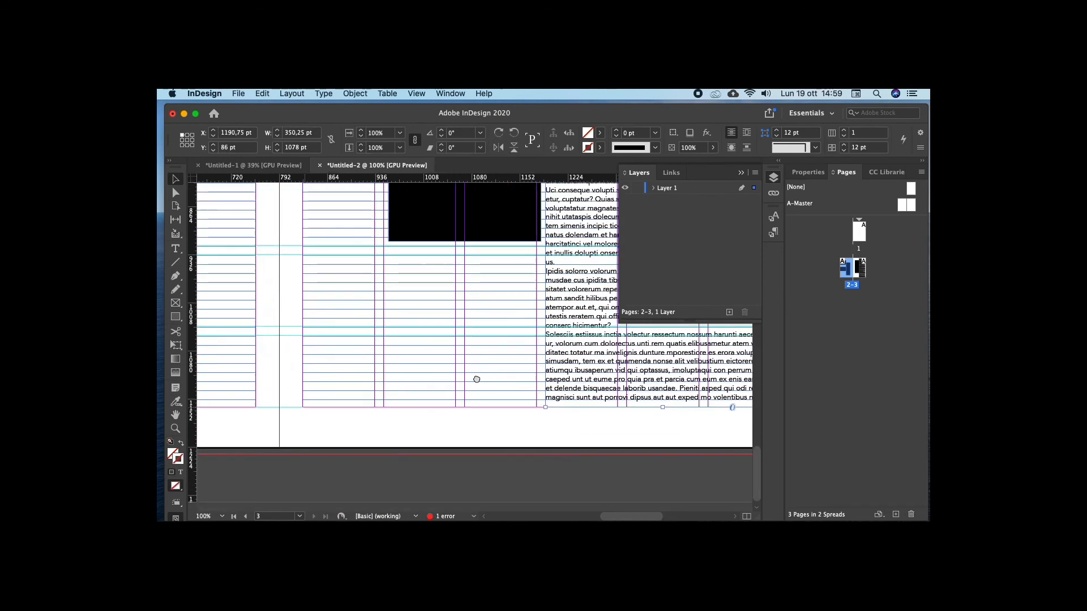
left_click(457, 270)
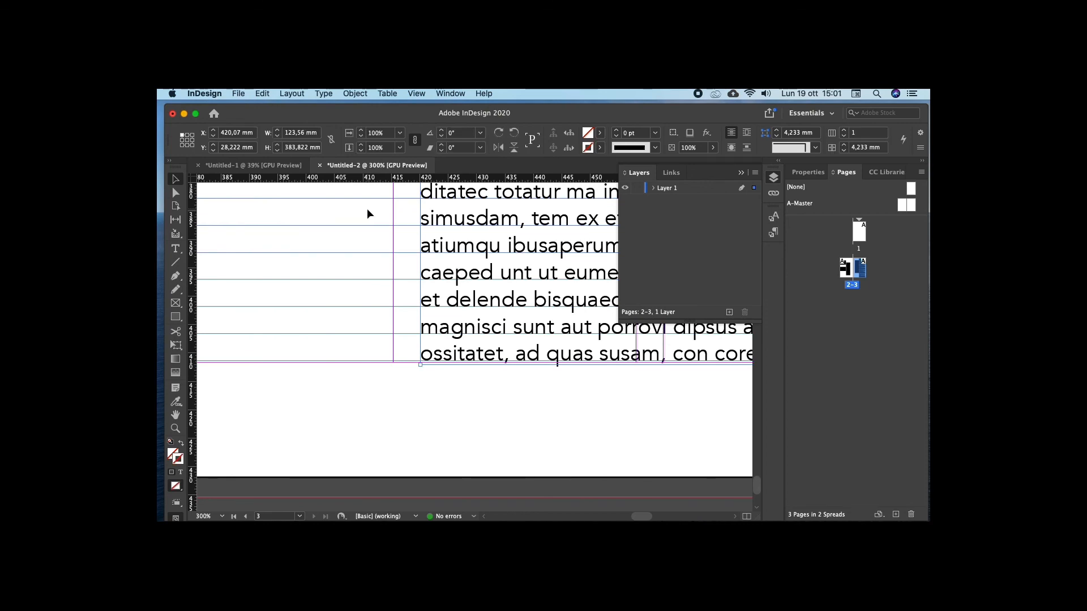
key("super+minus")
key("super+minus")
key("super+minus")
key("super+minus")
key("super+minus")
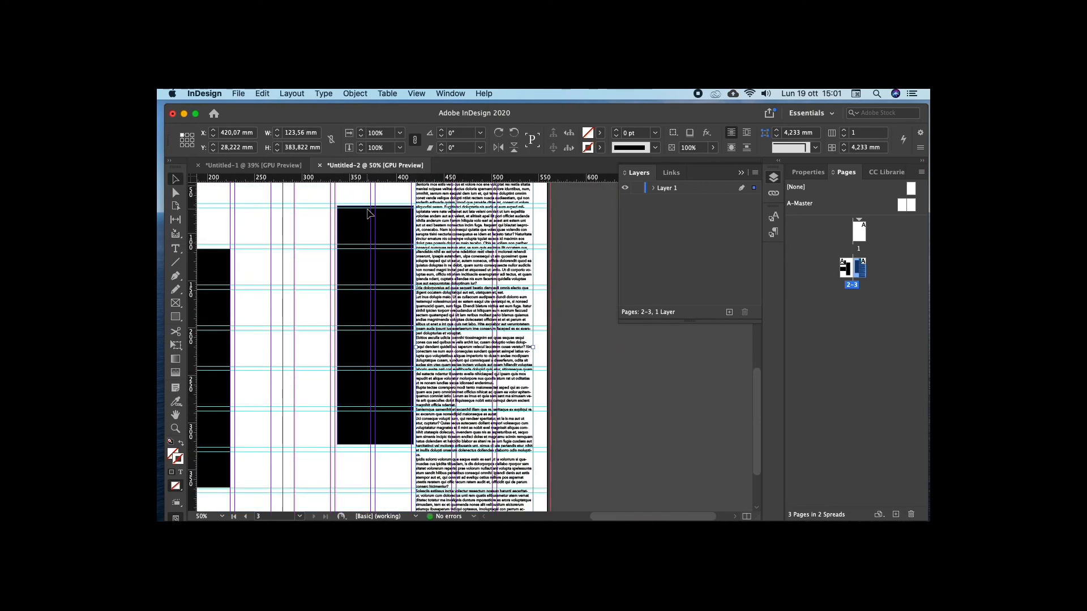
- Create a text frame three columns wide above the right page's black block, from the top margin, and fill it with placeholder text
key("super+minus")
key("super+space")
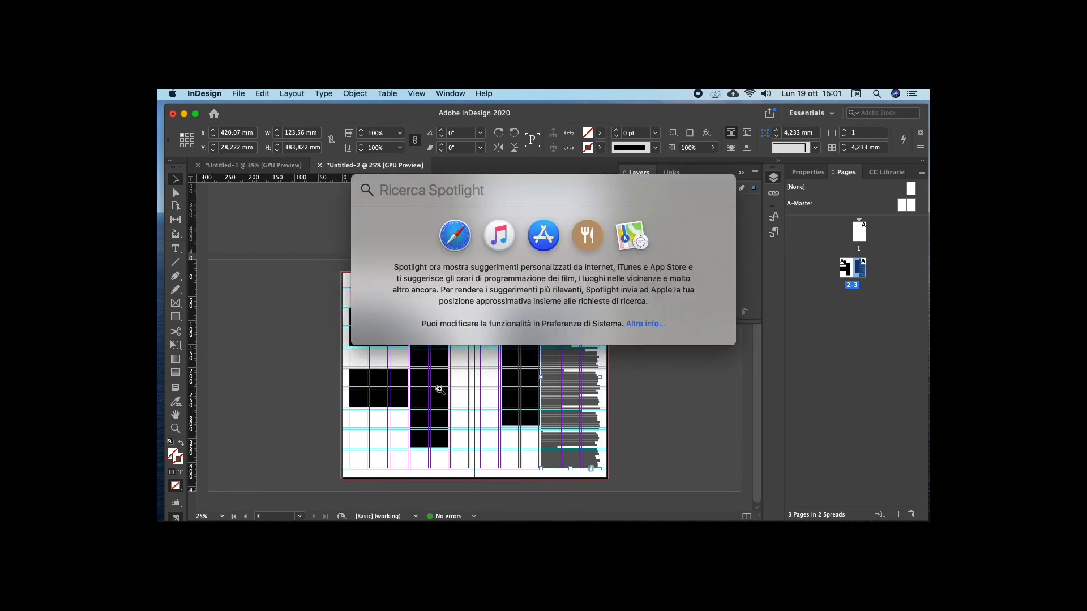
left_click(438, 387, "super")
left_click(437, 386, "super")
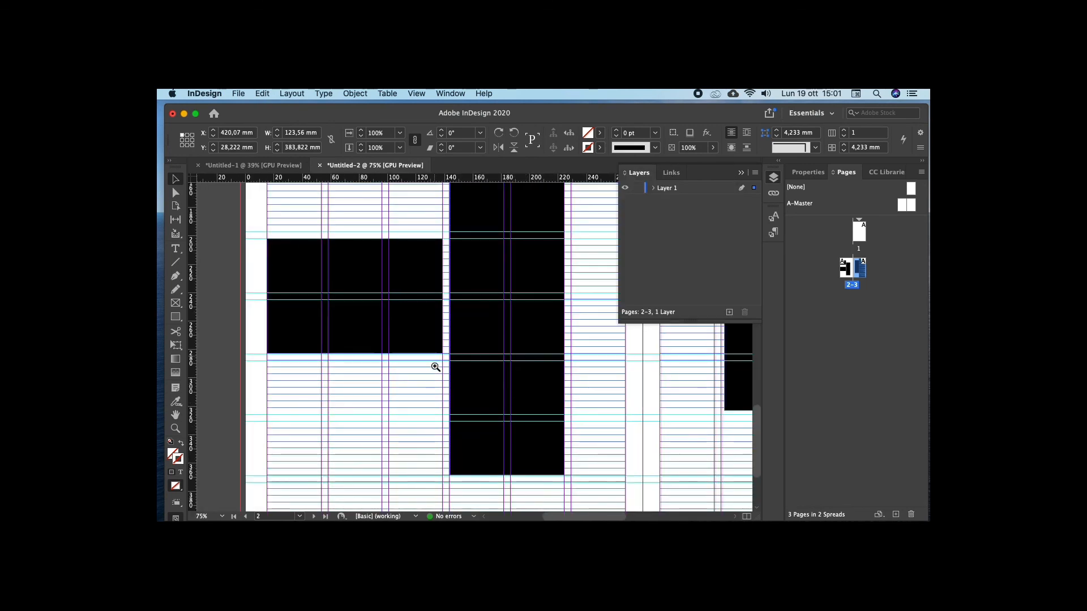
left_click(473, 454, "super")
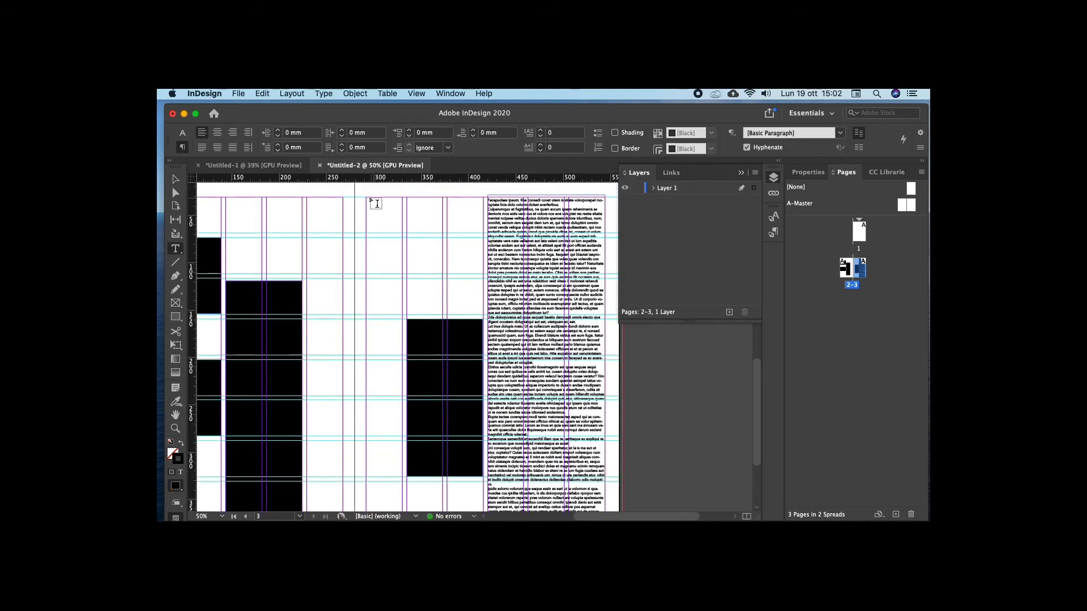
left_click_drag(368, 199, 486, 314)
left_click(323, 94)
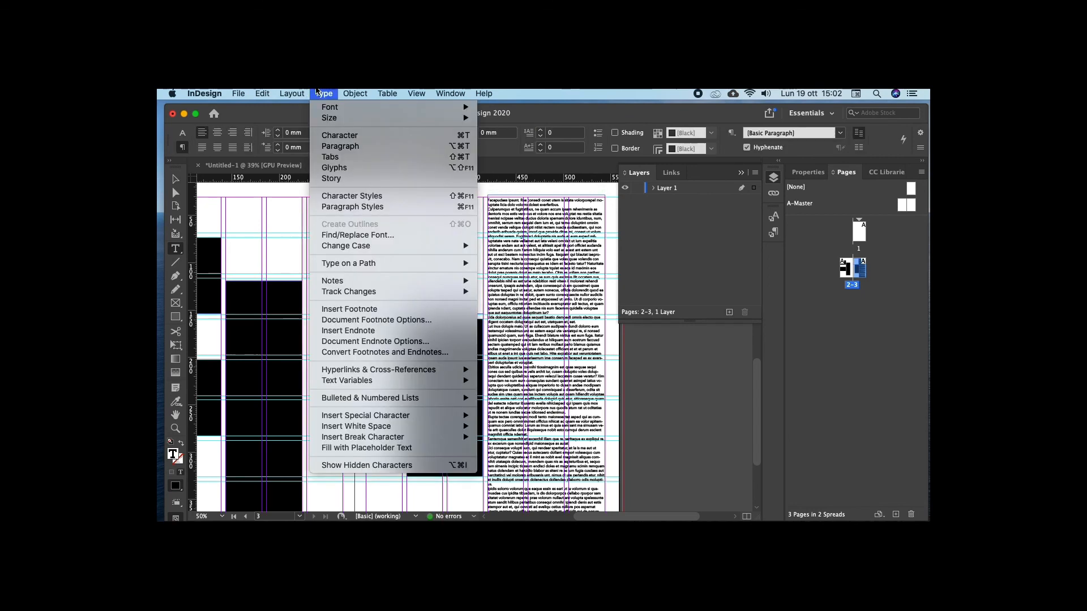
left_click(362, 447)
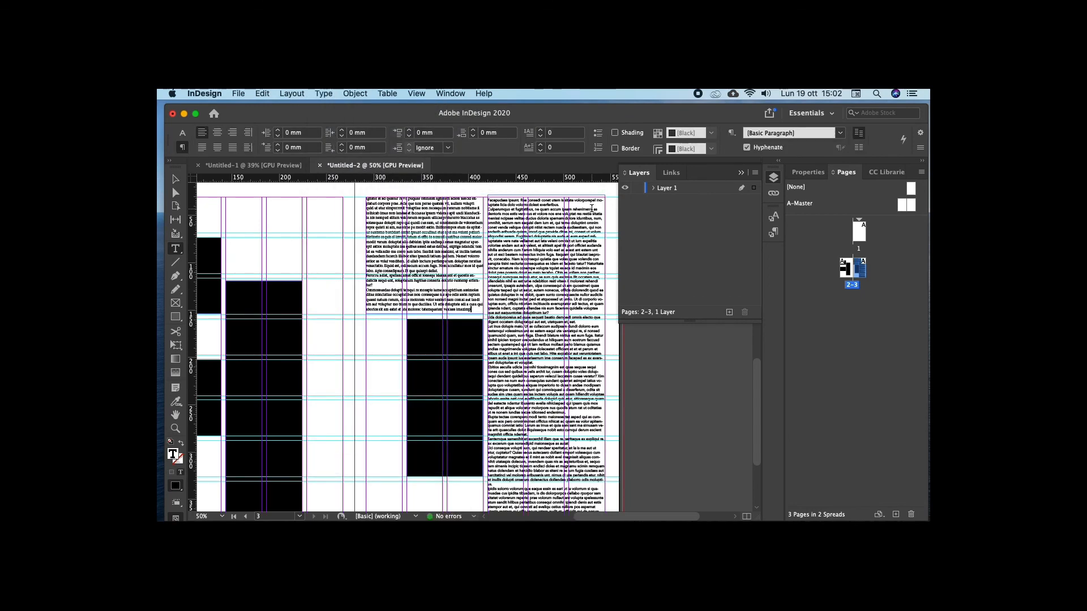
- Apply the "base text" paragraph style to all the text in the new frame above the black block
left_click(519, 251)
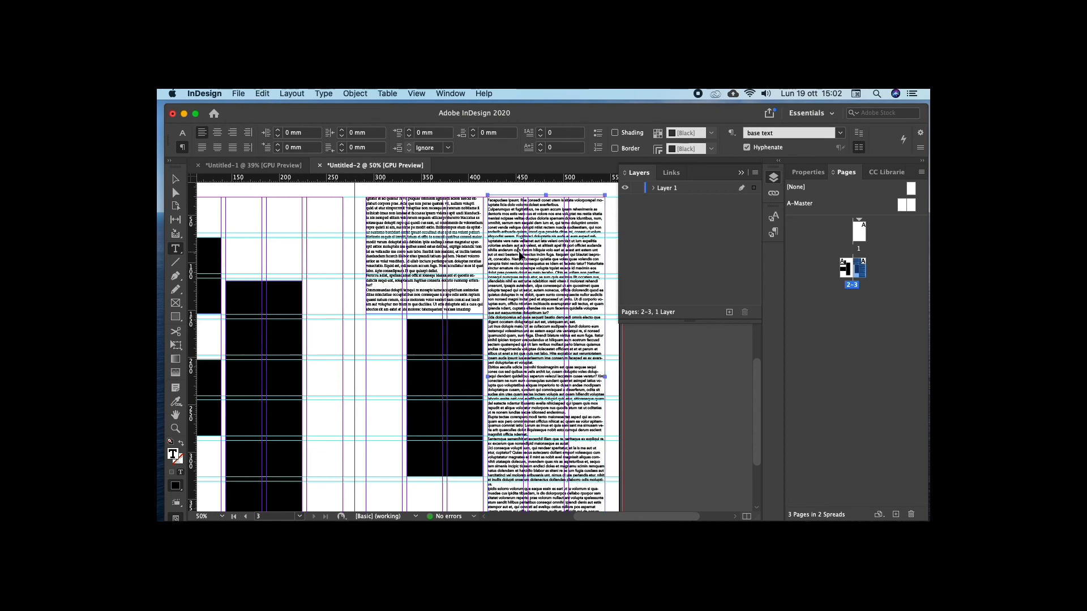
key("super+a")
left_click(456, 251)
key("super+a")
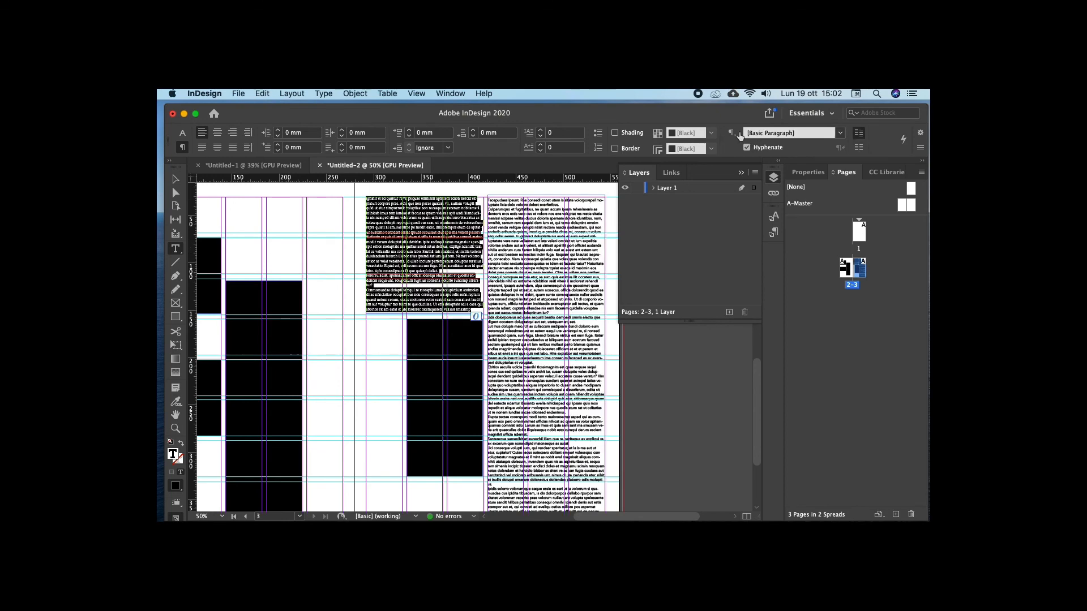
left_click(811, 134)
left_click(815, 167)
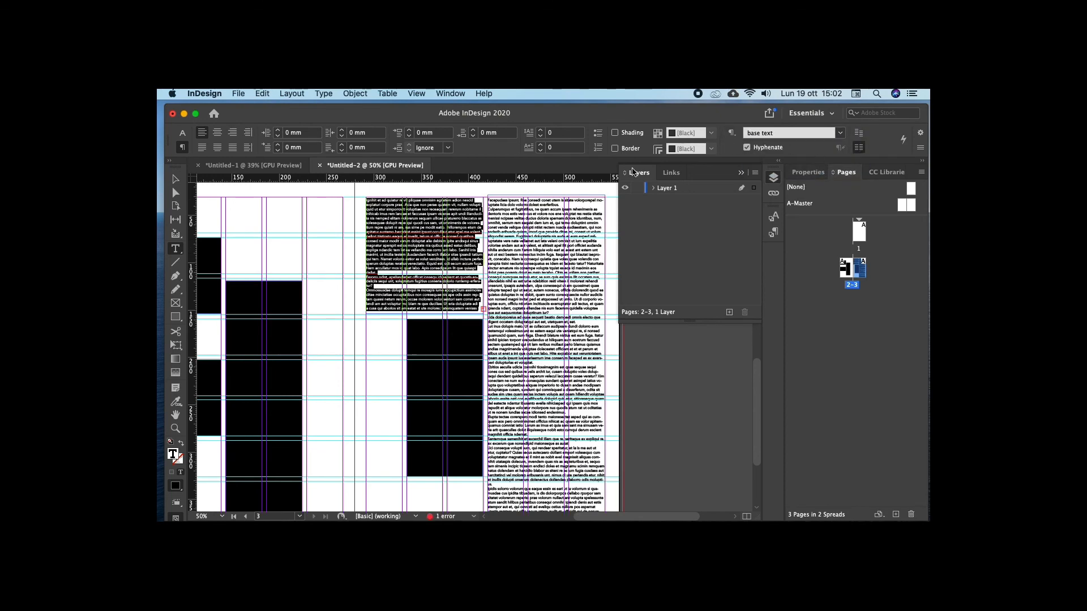